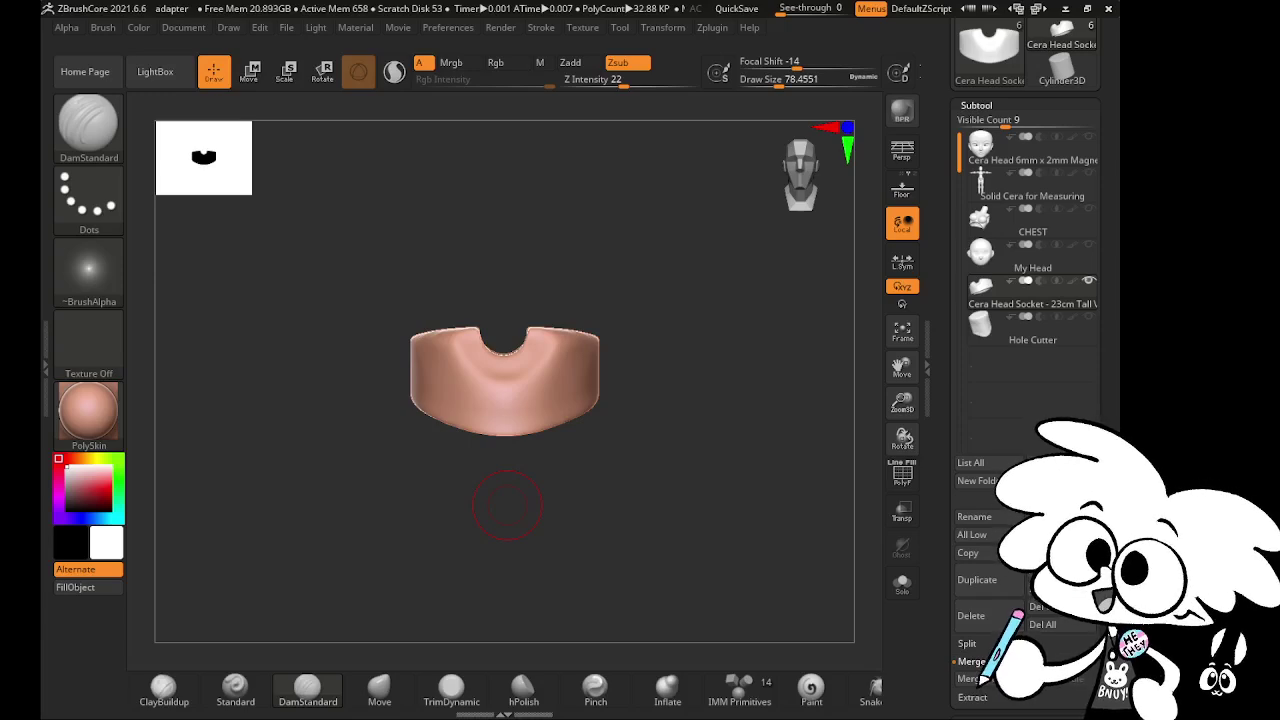
# - Show the Solid Cera for Measuring body and My Head together with the head socket, framing the head and upper body
pyautogui.moveTo(865, 433)
pyautogui.mouseDown()
pyautogui.moveTo(795, 517)
pyautogui.moveTo(843, 429)
pyautogui.mouseUp()
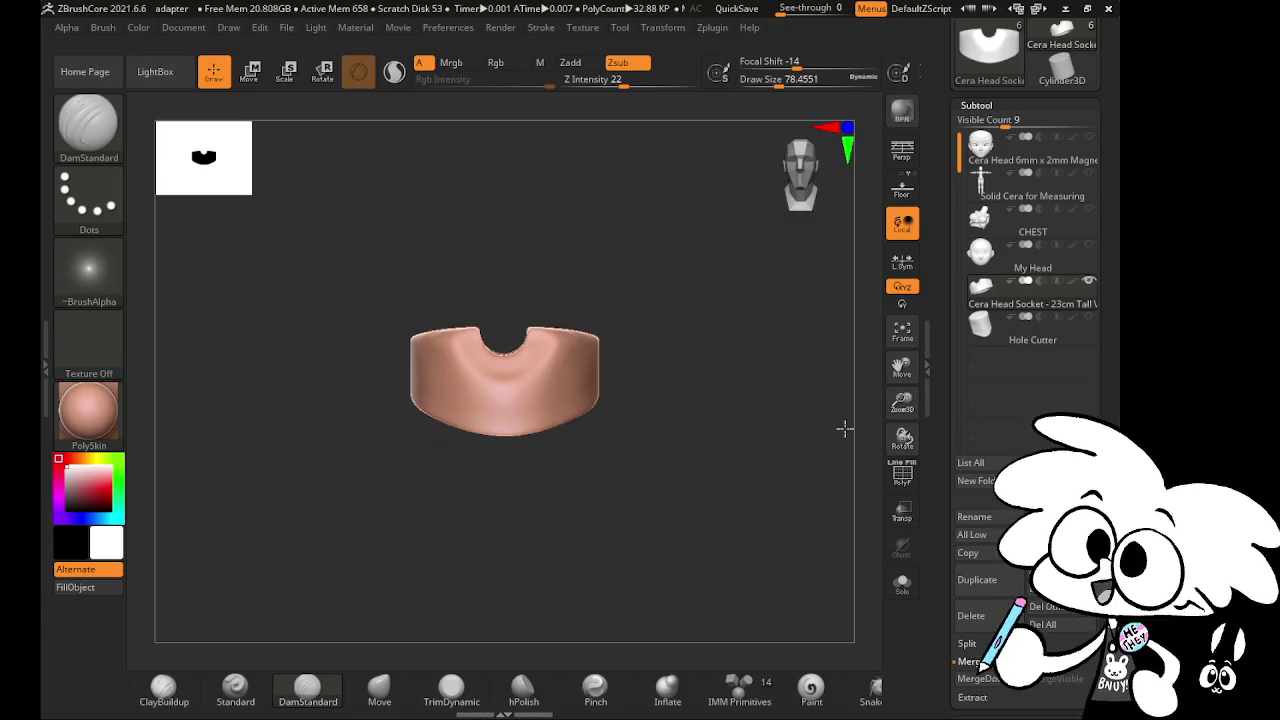
pyautogui.click(1090, 175)
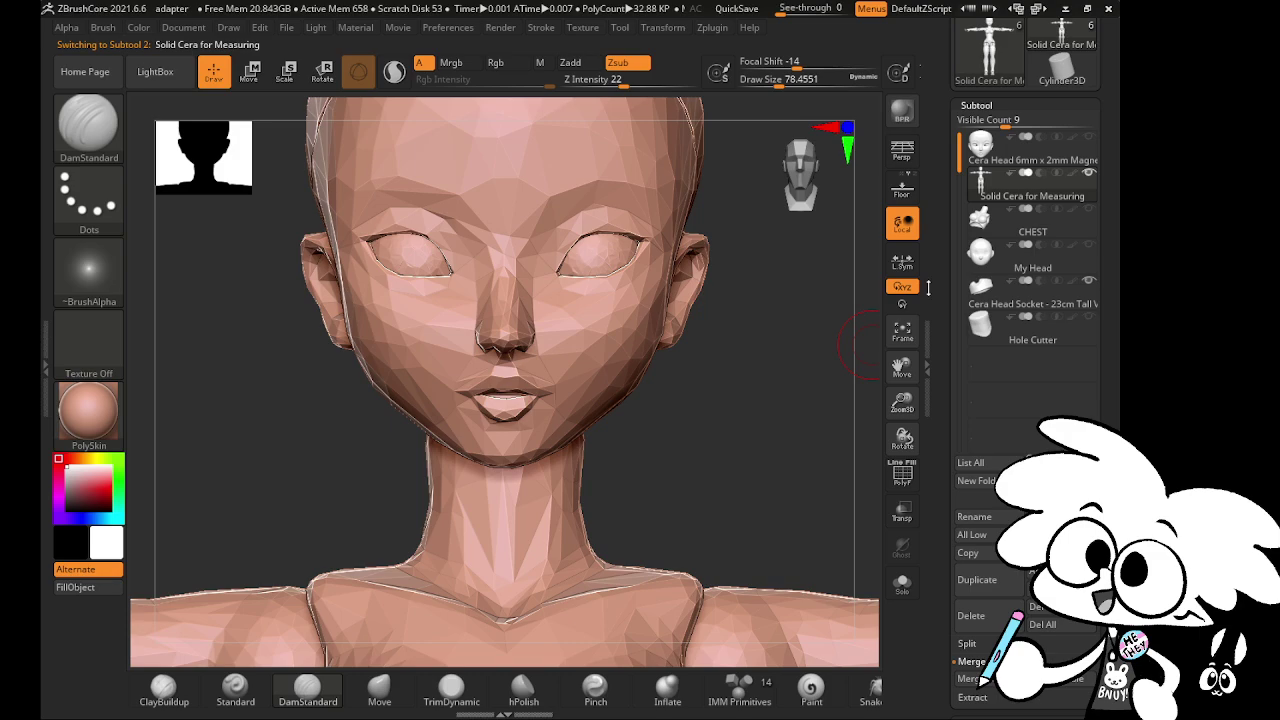
pyautogui.moveTo(808, 474)
pyautogui.mouseDown()
pyautogui.moveTo(918, 468)
pyautogui.moveTo(826, 420)
pyautogui.moveTo(910, 457)
pyautogui.moveTo(896, 380)
pyautogui.moveTo(900, 398)
pyautogui.moveTo(855, 420)
pyautogui.moveTo(896, 445)
pyautogui.moveTo(870, 427)
pyautogui.mouseUp()
pyautogui.moveTo(843, 537)
pyautogui.mouseDown()
pyautogui.moveTo(771, 608)
pyautogui.moveTo(866, 458)
pyautogui.mouseUp()
pyautogui.moveTo(896, 408); pyautogui.dragTo(898, 430)
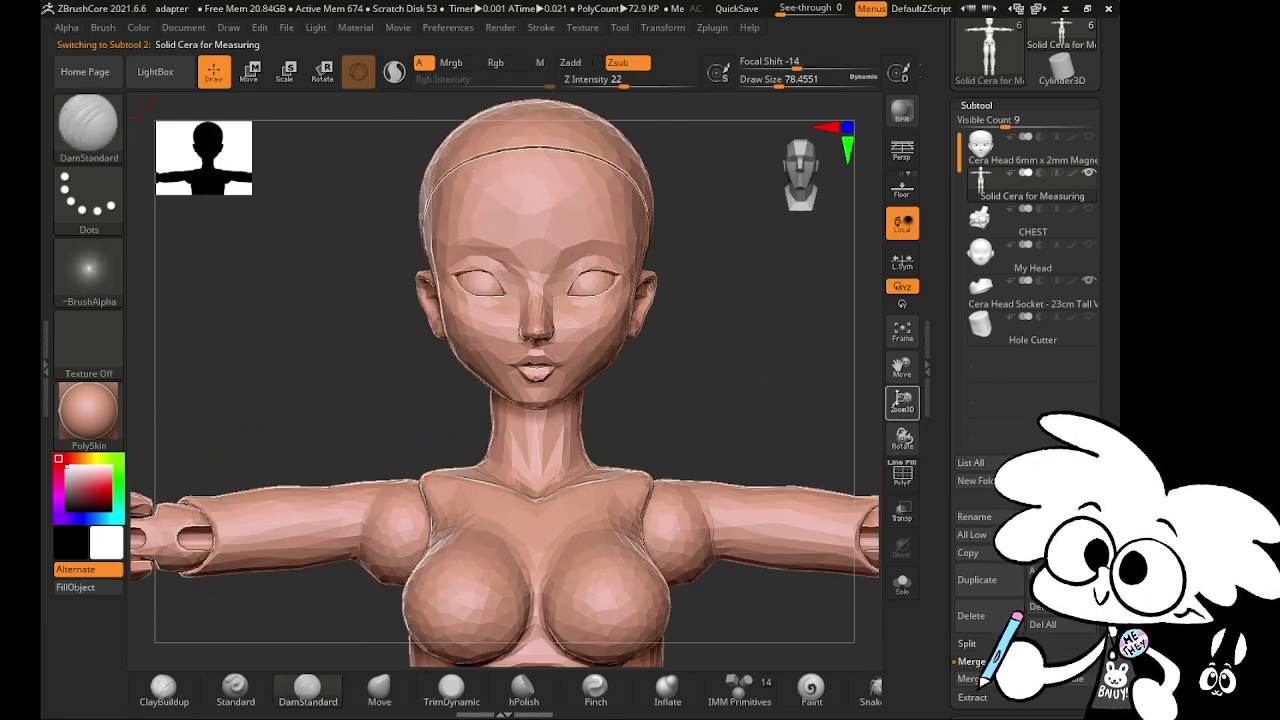
pyautogui.moveTo(902, 366); pyautogui.dragTo(902, 431)
pyautogui.moveTo(904, 372)
pyautogui.mouseDown()
pyautogui.moveTo(897, 405)
pyautogui.moveTo(901, 371)
pyautogui.mouseUp()
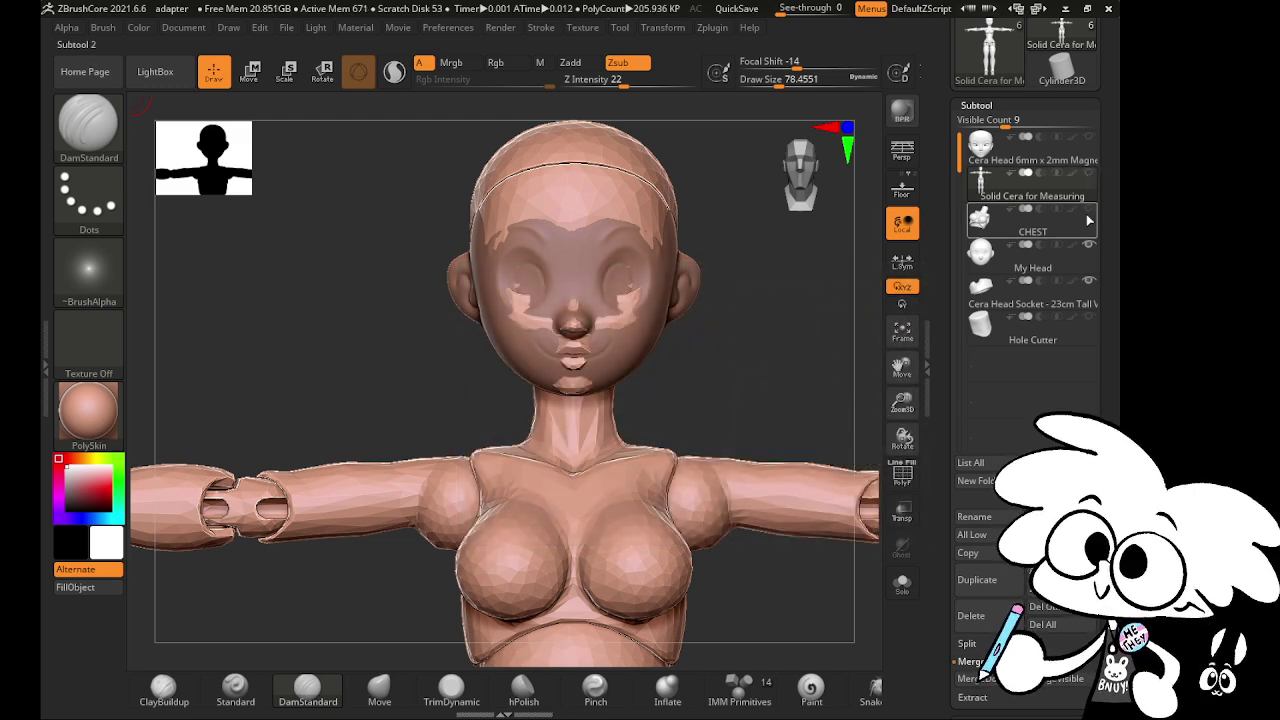
# - Replace the full measuring body with the CHEST subtool and select My Head to examine how it sits on the neck
pyautogui.keyDown('shift'); pyautogui.moveTo(850, 499); pyautogui.dragTo(780, 506); pyautogui.keyUp('shift')
pyautogui.moveTo(903, 398); pyautogui.dragTo(866, 343)
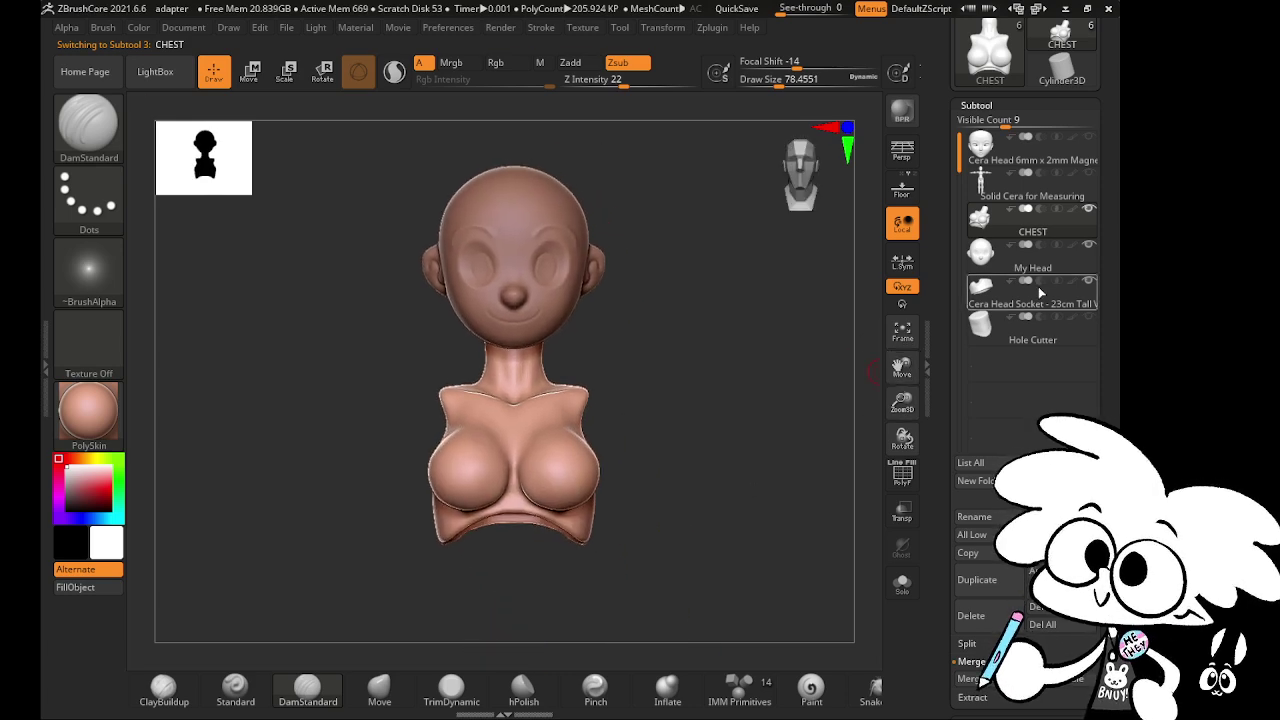
pyautogui.click(1010, 258)
pyautogui.moveTo(905, 410); pyautogui.dragTo(914, 450)
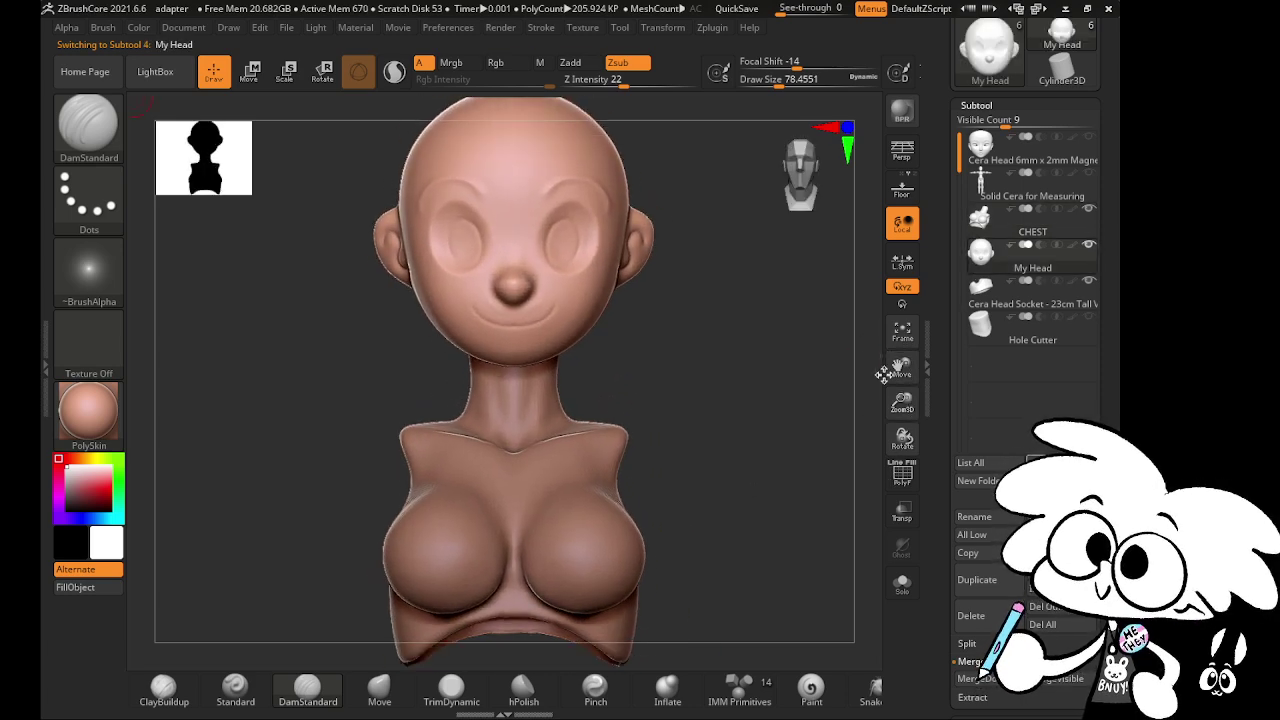
pyautogui.moveTo(906, 366); pyautogui.dragTo(917, 412)
pyautogui.moveTo(985, 290)
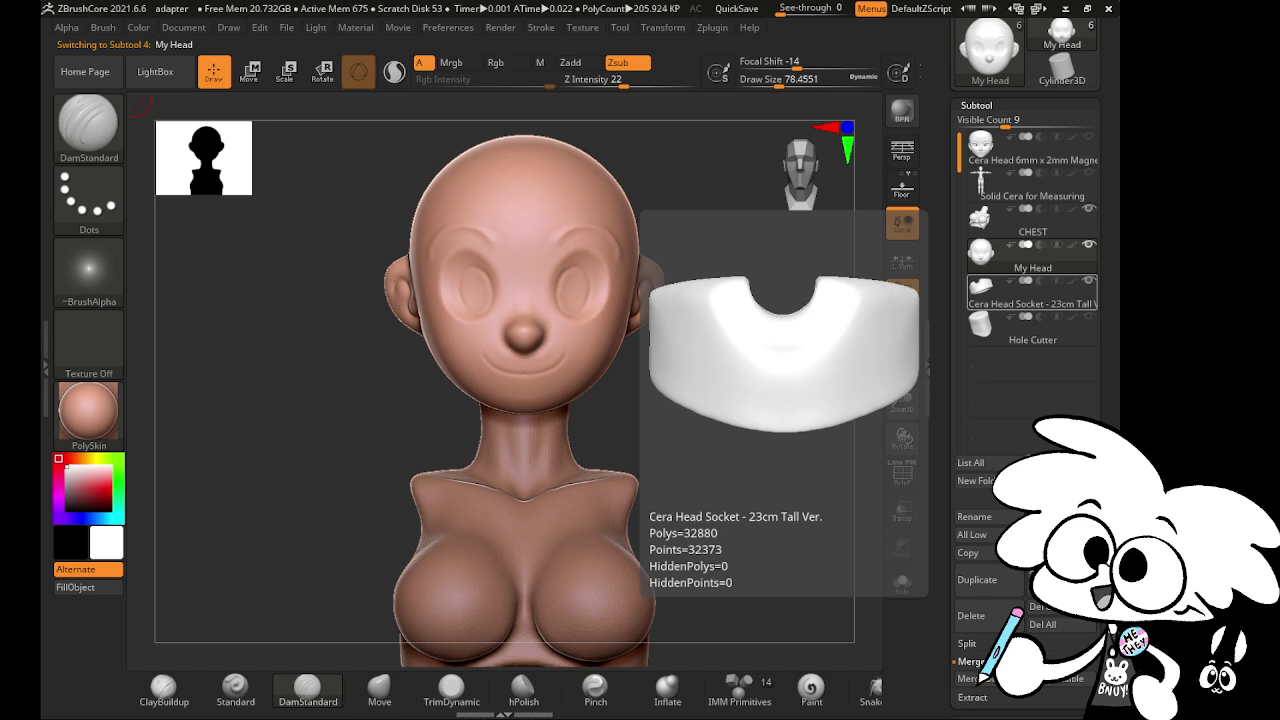
# - Select the Cera Head Socket and turn on transparency to examine its position inside the head from the side
pyautogui.moveTo(835, 420); pyautogui.dragTo(712, 488)
pyautogui.click(1006, 303)
pyautogui.click(903, 513)
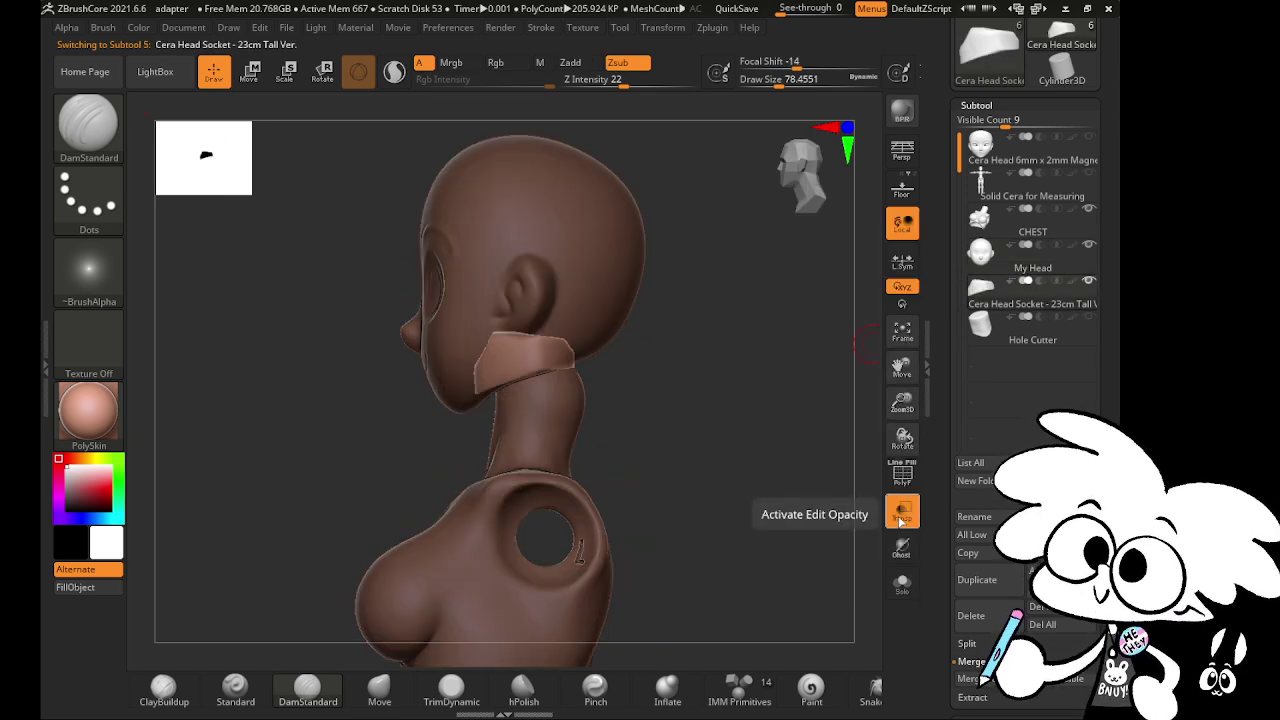
pyautogui.moveTo(902, 404); pyautogui.dragTo(902, 376)
pyautogui.press('shift')
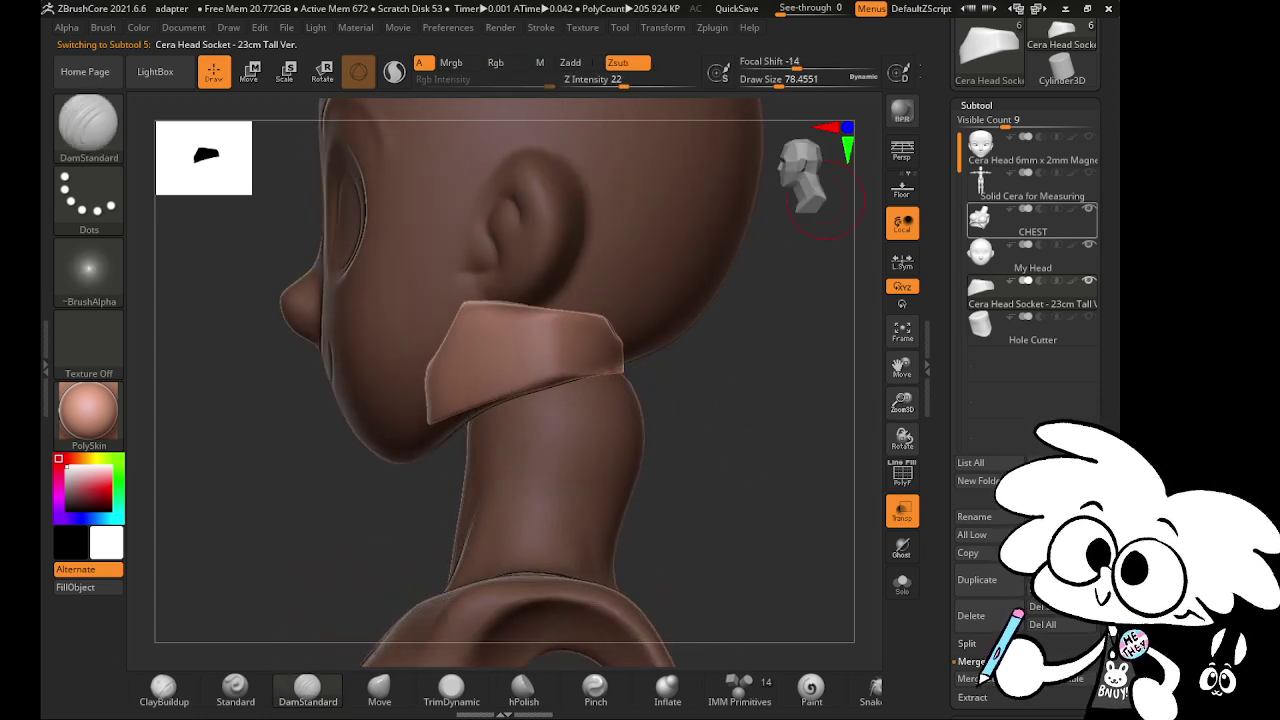
# - Hide the CHEST subtool and toggle My Head's visibility to compare the socket's outline with the underside of the head
pyautogui.click(1089, 208)
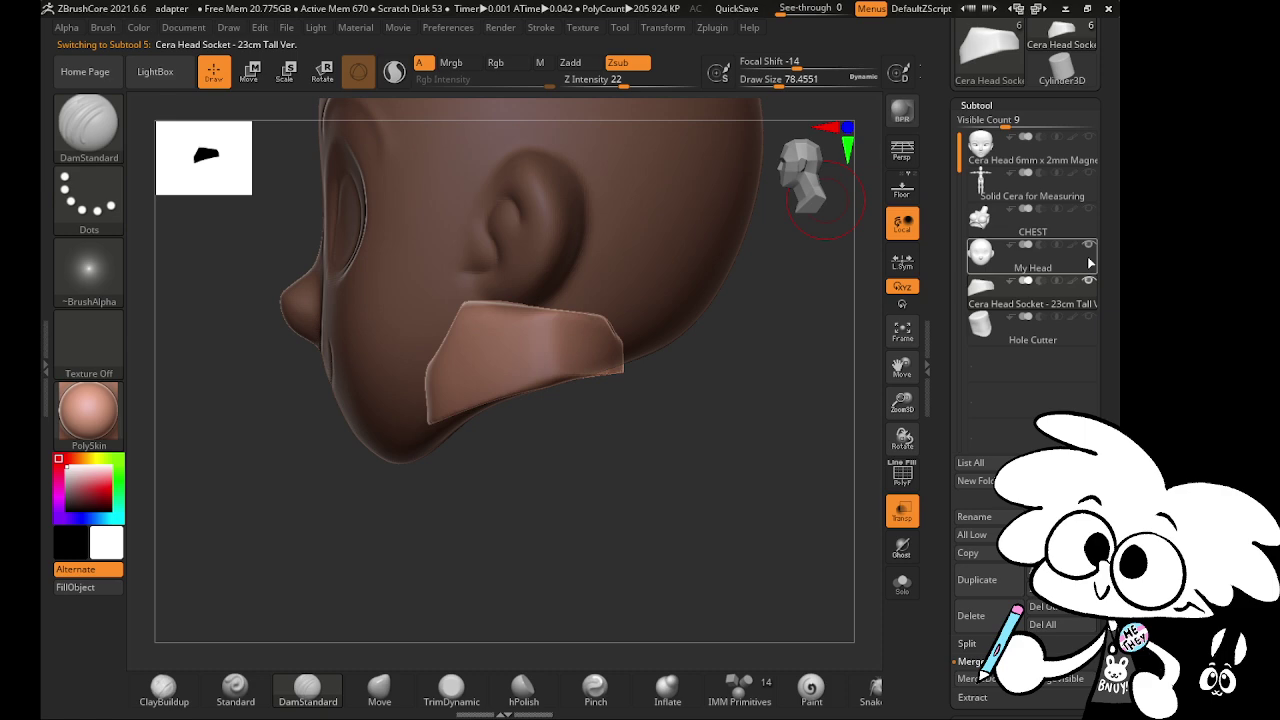
pyautogui.click(1089, 245)
pyautogui.moveTo(837, 359); pyautogui.dragTo(824, 510)
pyautogui.moveTo(747, 418); pyautogui.dragTo(834, 300)
pyautogui.click(1091, 246)
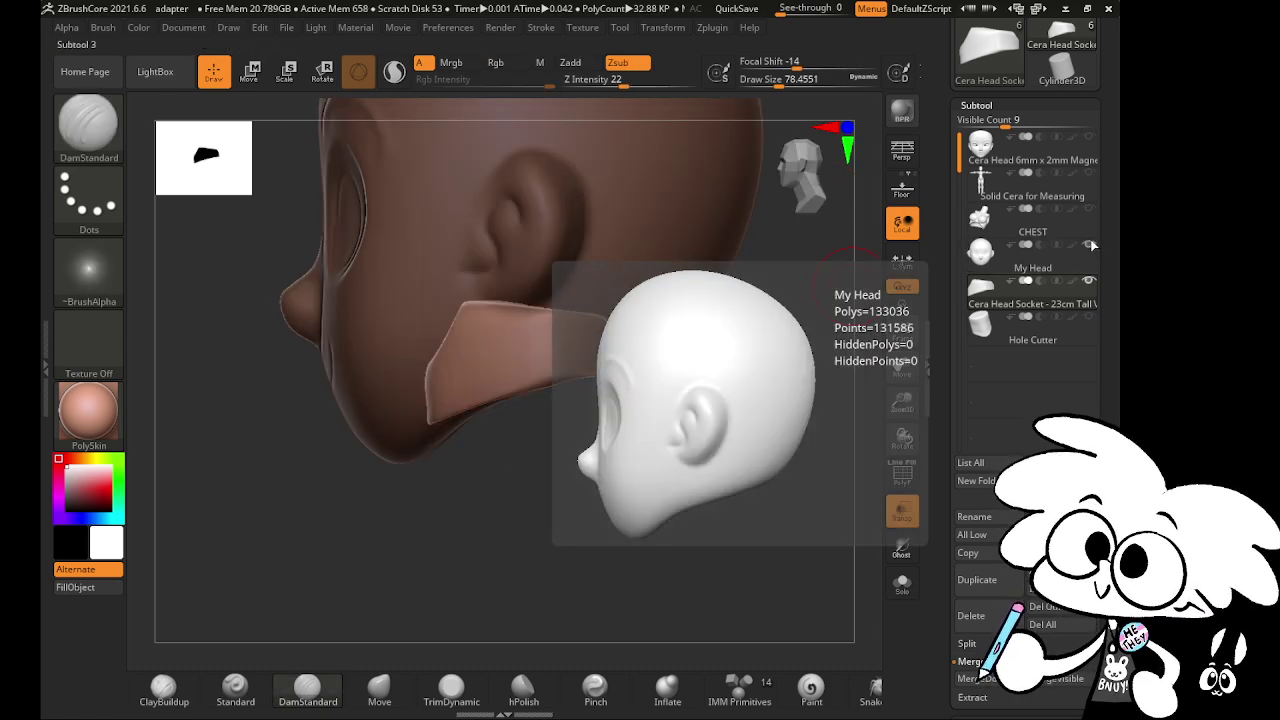
# - Turn off transparency and isolate the Cera Head Socket in a front view
pyautogui.click(904, 513)
pyautogui.keyDown('shift'); pyautogui.moveTo(828, 522); pyautogui.dragTo(887, 528); pyautogui.keyUp('shift')
pyautogui.click(902, 583)
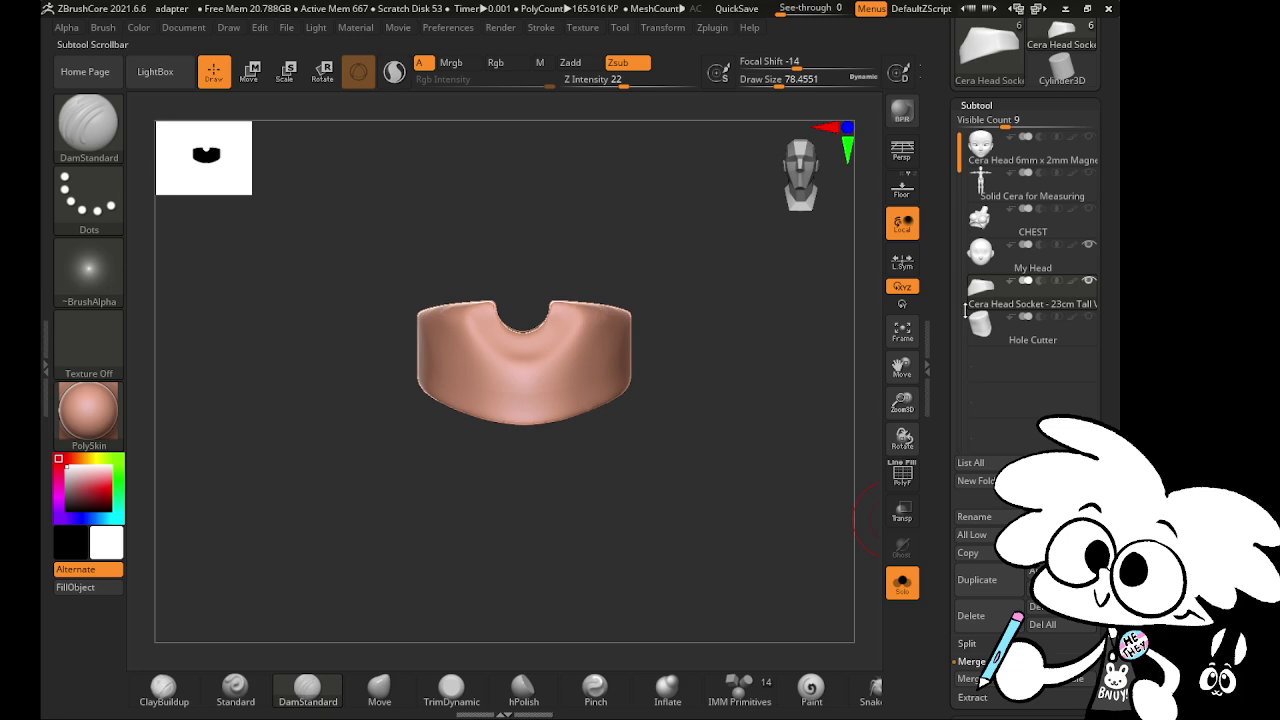
# - Select My Head, end the isolation, hide the CHEST subtool and turn the head to a side profile
pyautogui.click(1052, 255)
pyautogui.click(902, 583)
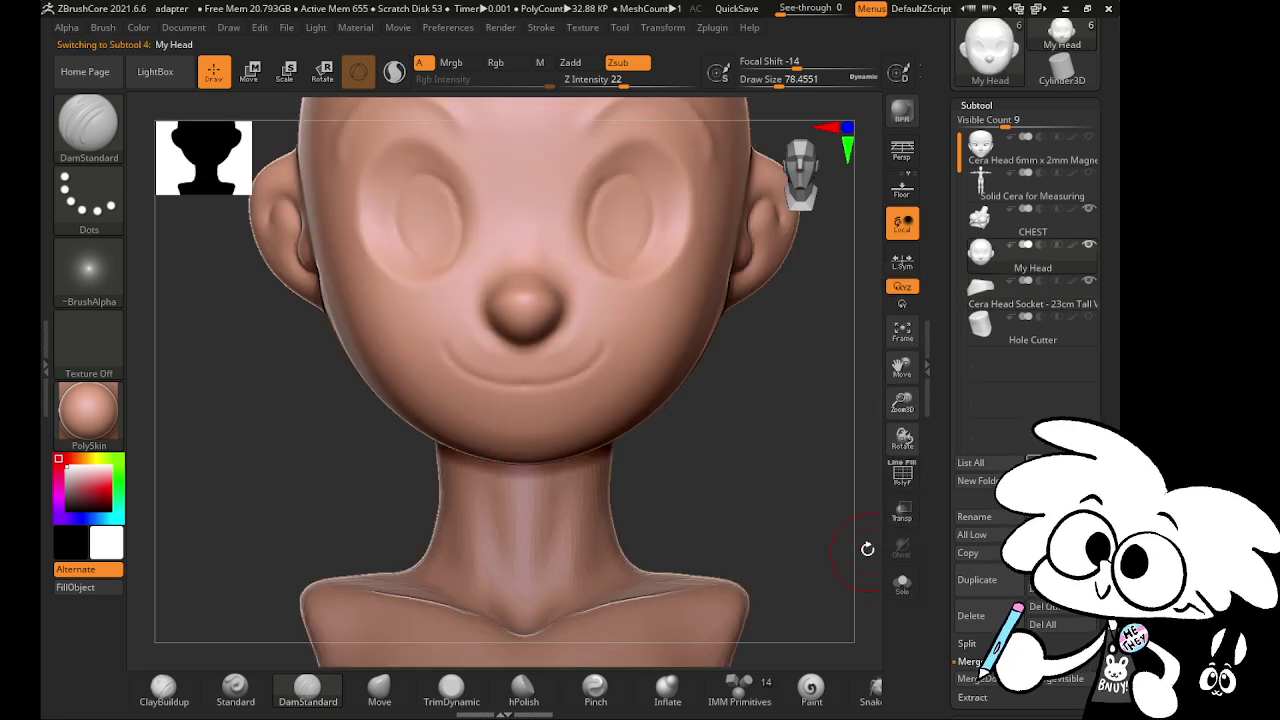
pyautogui.moveTo(866, 546)
pyautogui.keyDown('shift'); pyautogui.mouseDown()
pyautogui.moveTo(787, 518)
pyautogui.moveTo(806, 383)
pyautogui.moveTo(851, 294)
pyautogui.moveTo(771, 491)
pyautogui.moveTo(846, 497)
pyautogui.moveTo(823, 401)
pyautogui.moveTo(812, 486)
pyautogui.moveTo(754, 494)
pyautogui.moveTo(829, 471)
pyautogui.moveTo(870, 508)
pyautogui.mouseUp(); pyautogui.keyUp('shift')
pyautogui.click(1090, 210)
pyautogui.moveTo(902, 404); pyautogui.dragTo(898, 377)
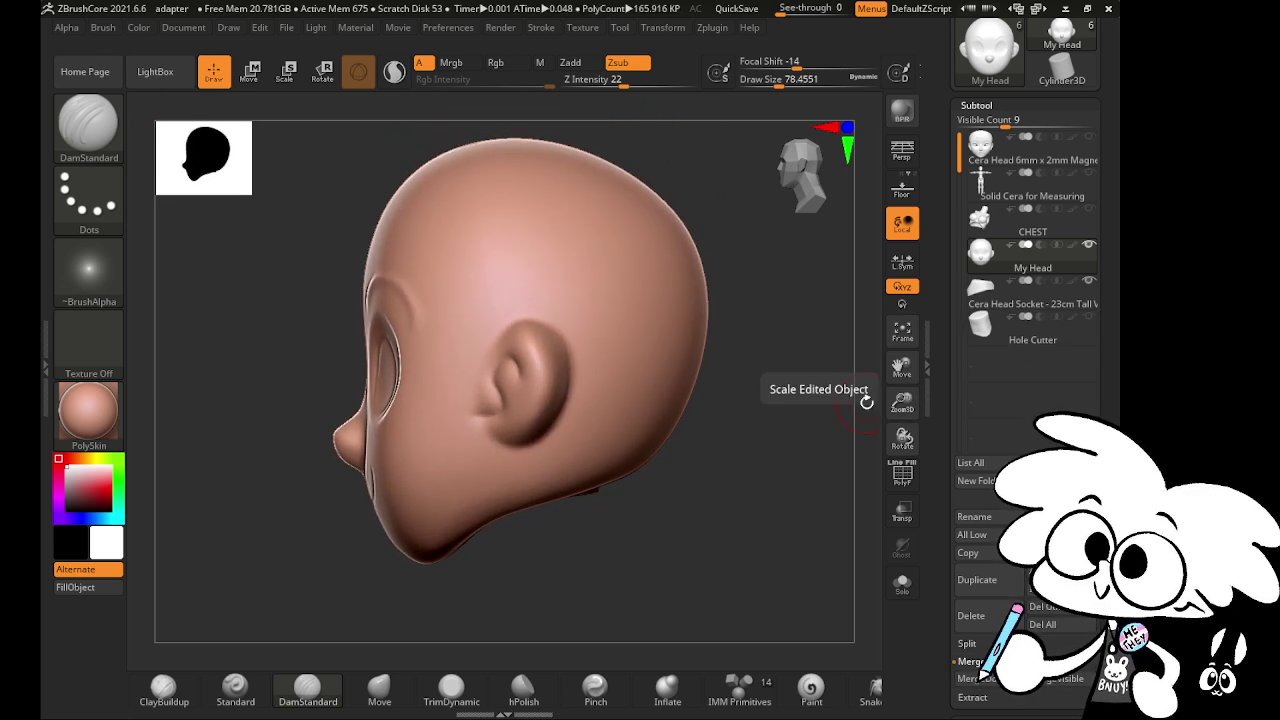
pyautogui.moveTo(846, 492); pyautogui.dragTo(860, 435)
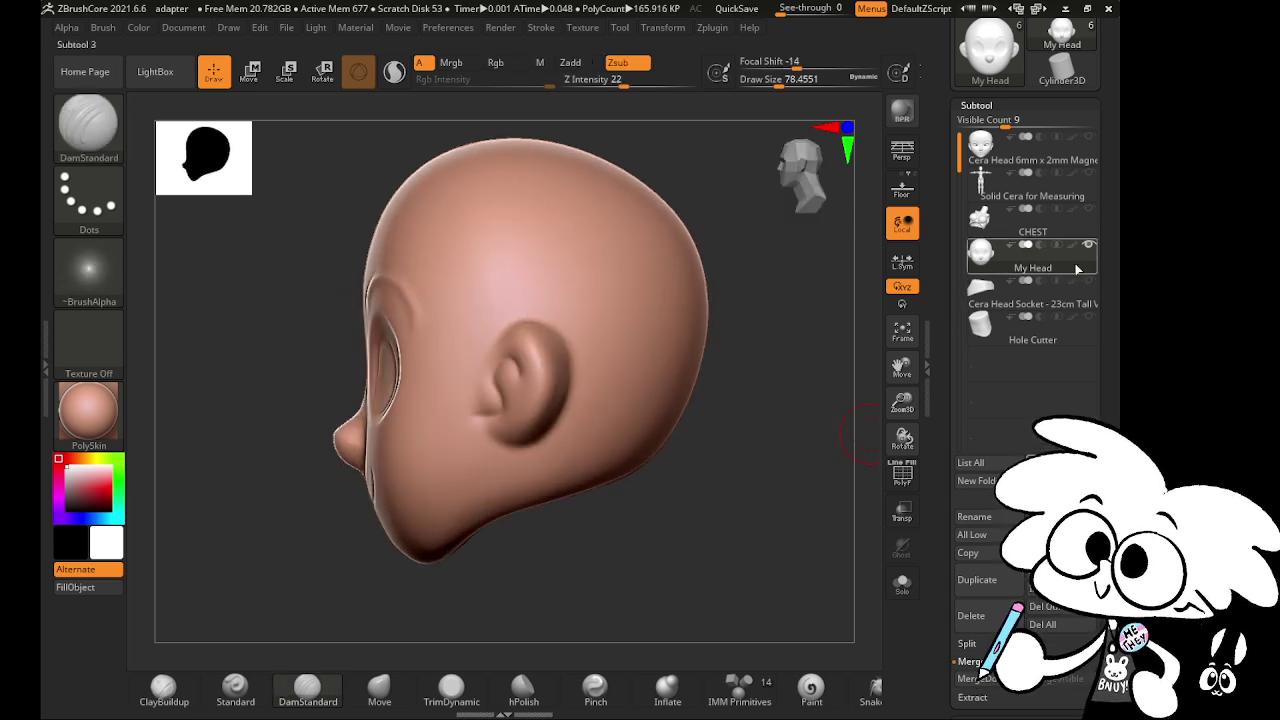
# - Show the Hole Cutter and duplicate My Head, placing the copy directly above the Hole Cutter in the subtool order
pyautogui.scroll(-1, 1098, 385)
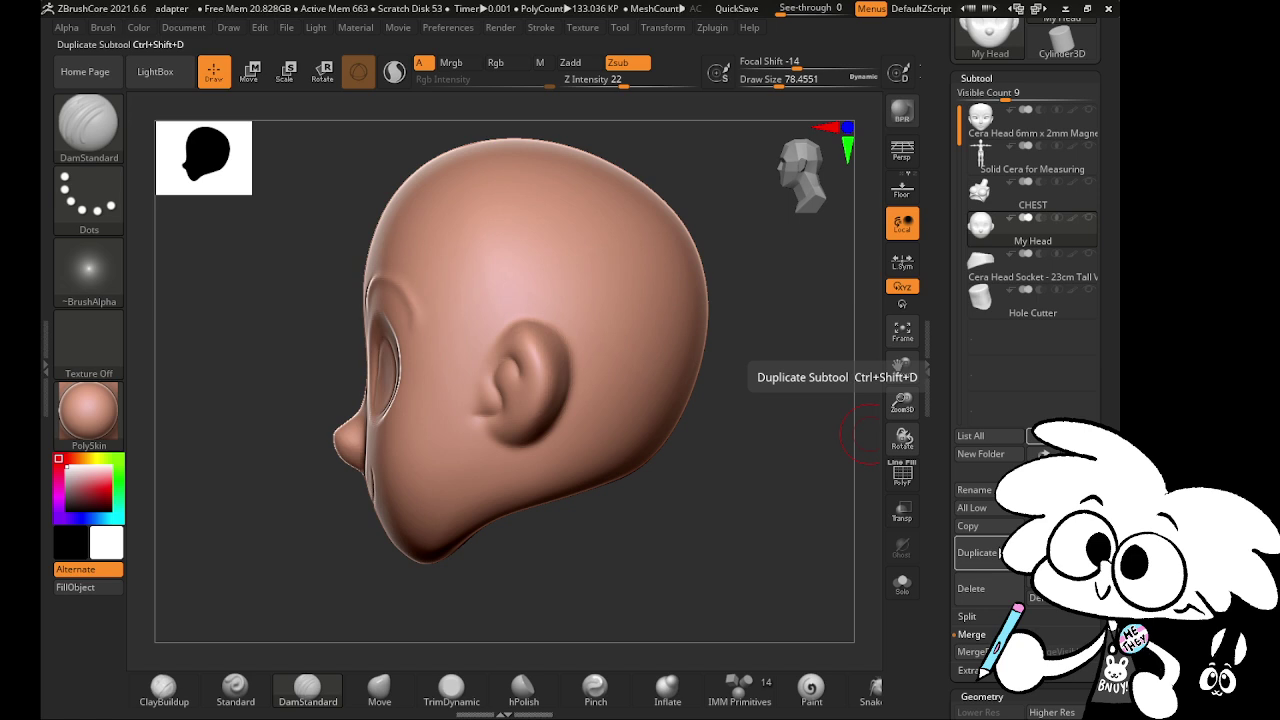
pyautogui.click(1089, 290)
pyautogui.click(1090, 228)
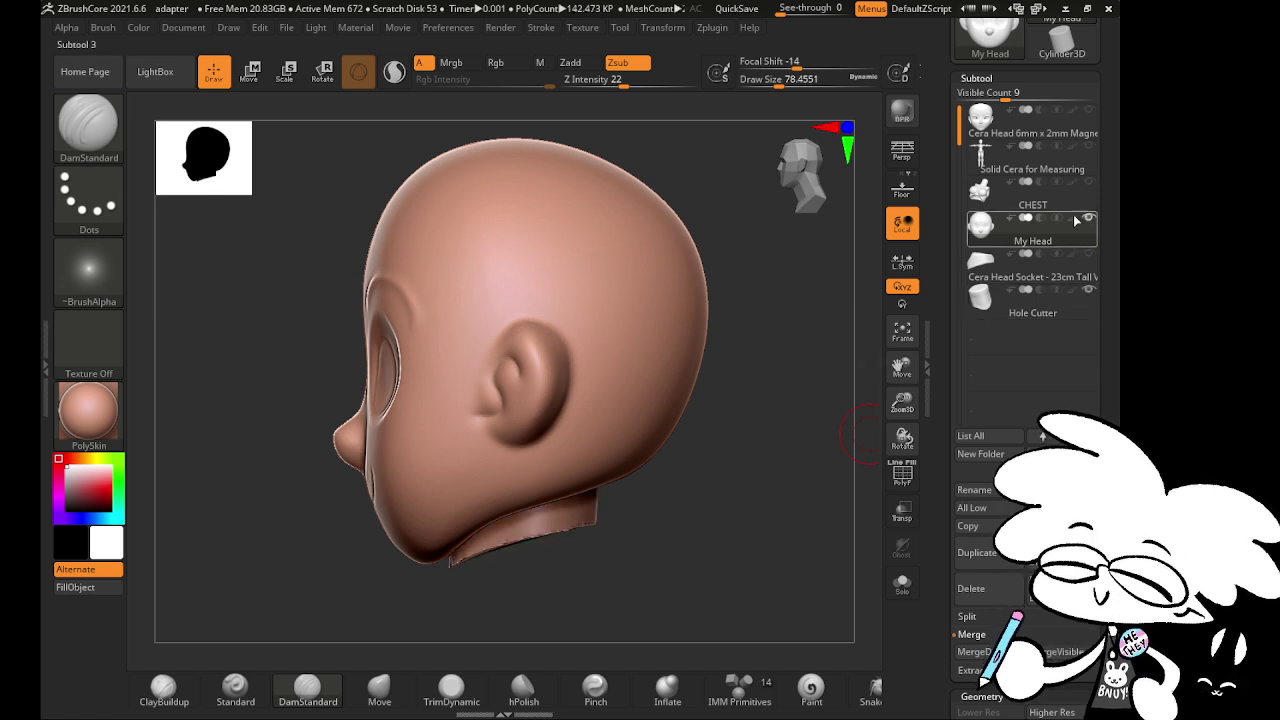
pyautogui.click(1079, 454)
pyautogui.click(993, 563)
pyautogui.click(1066, 306)
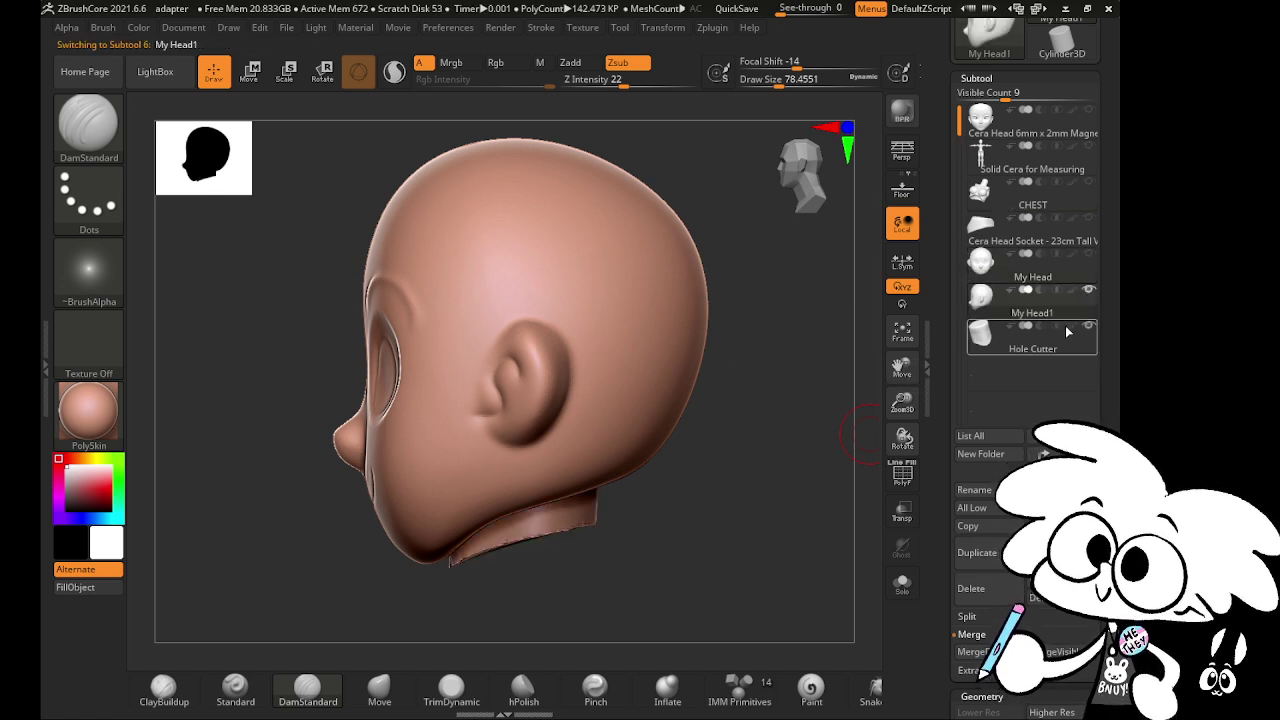
# - Isolate the Hole Cutter and examine its shape from several angles, comparing it with the head socket and the duplicated head
pyautogui.click(1059, 347)
pyautogui.moveTo(827, 461); pyautogui.dragTo(785, 415)
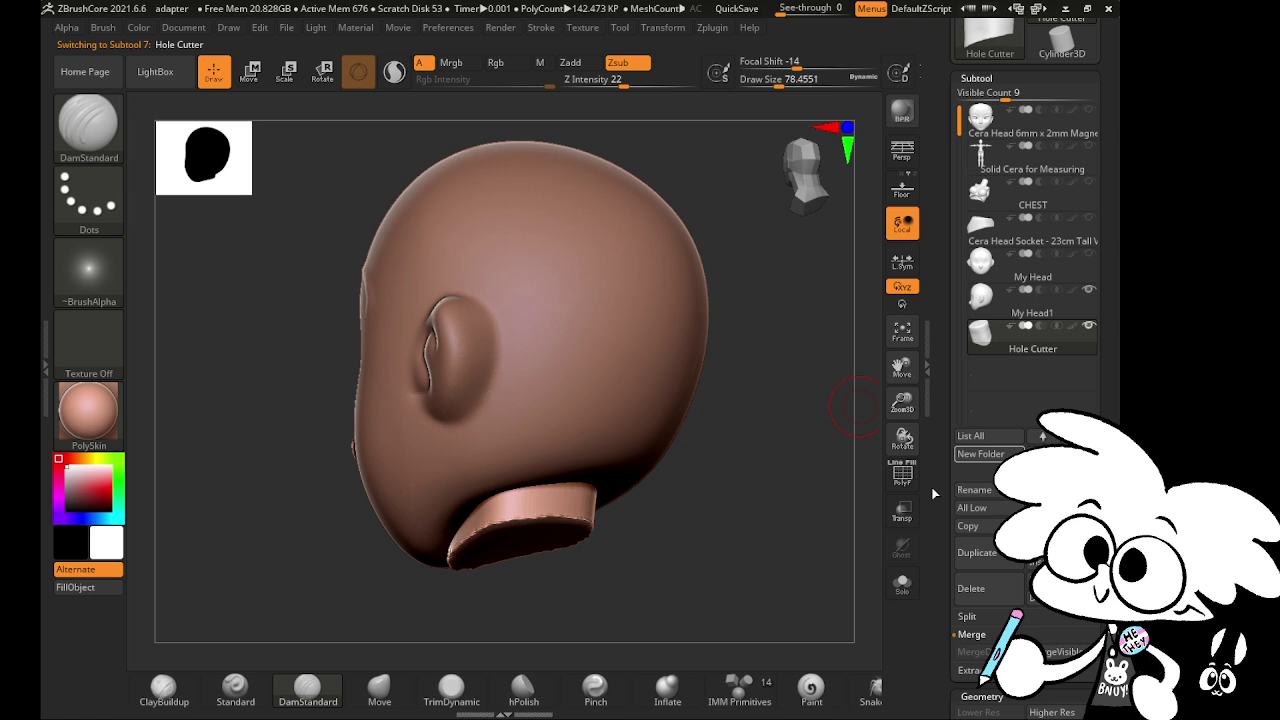
pyautogui.click(902, 583)
pyautogui.keyDown('shift'); pyautogui.moveTo(832, 521); pyautogui.dragTo(843, 497); pyautogui.keyUp('shift')
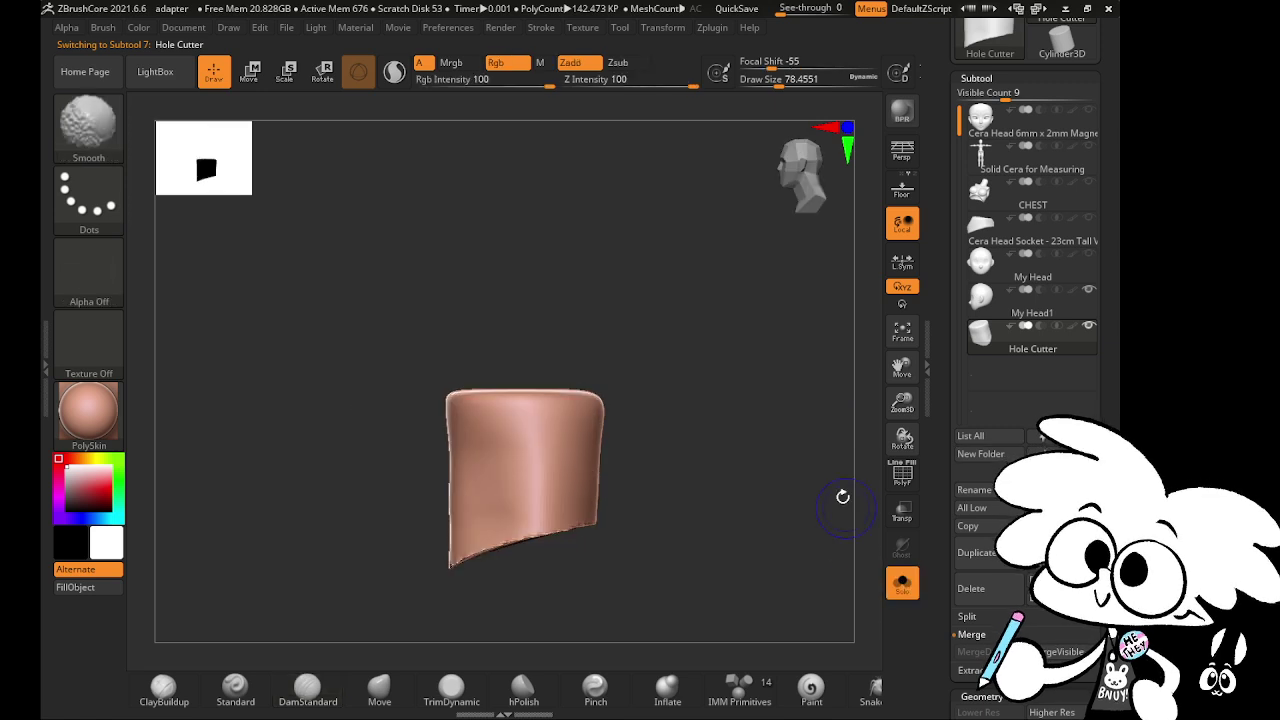
pyautogui.click(1066, 242)
pyautogui.click(1010, 347)
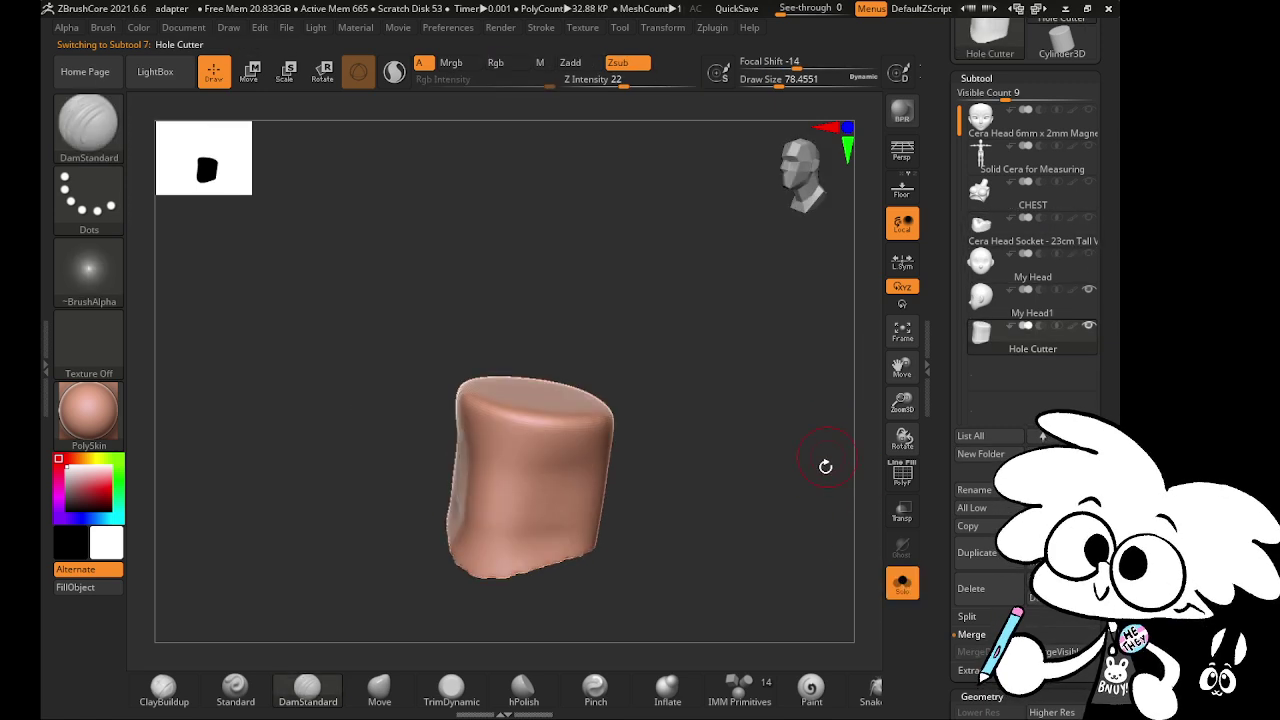
pyautogui.moveTo(823, 463); pyautogui.dragTo(677, 440)
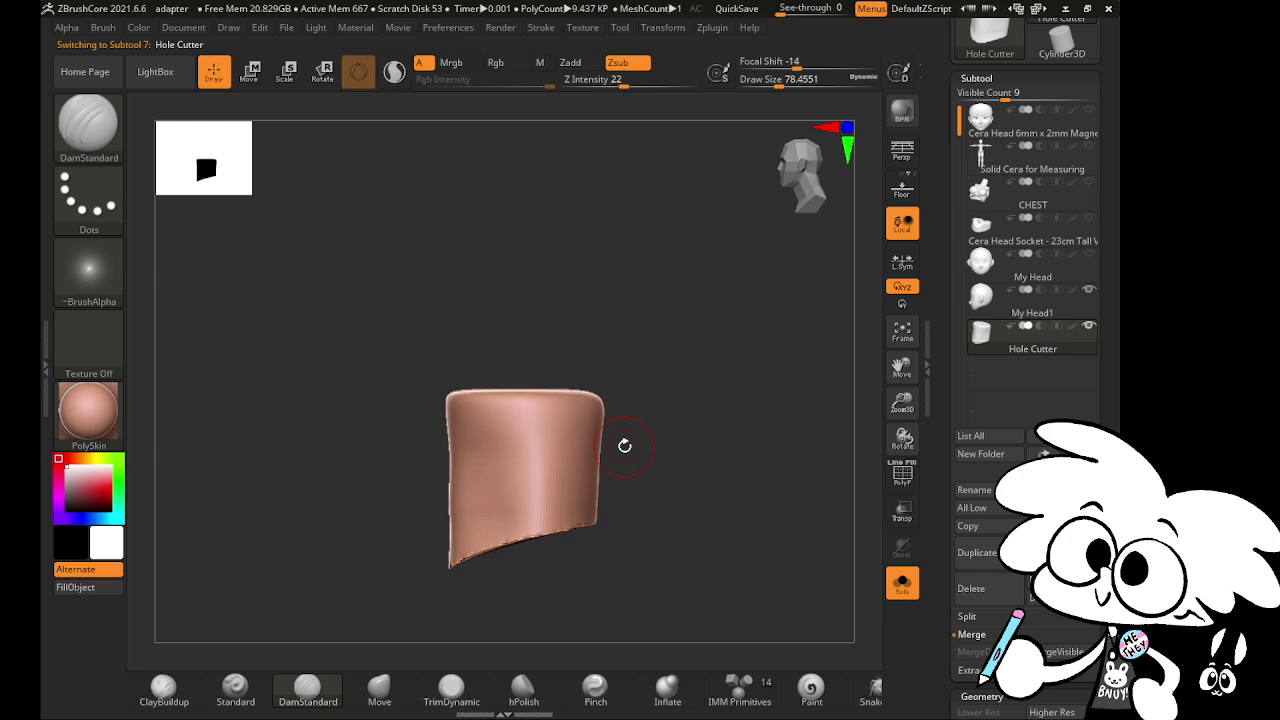
pyautogui.click(1030, 300)
pyautogui.moveTo(757, 443); pyautogui.dragTo(749, 429)
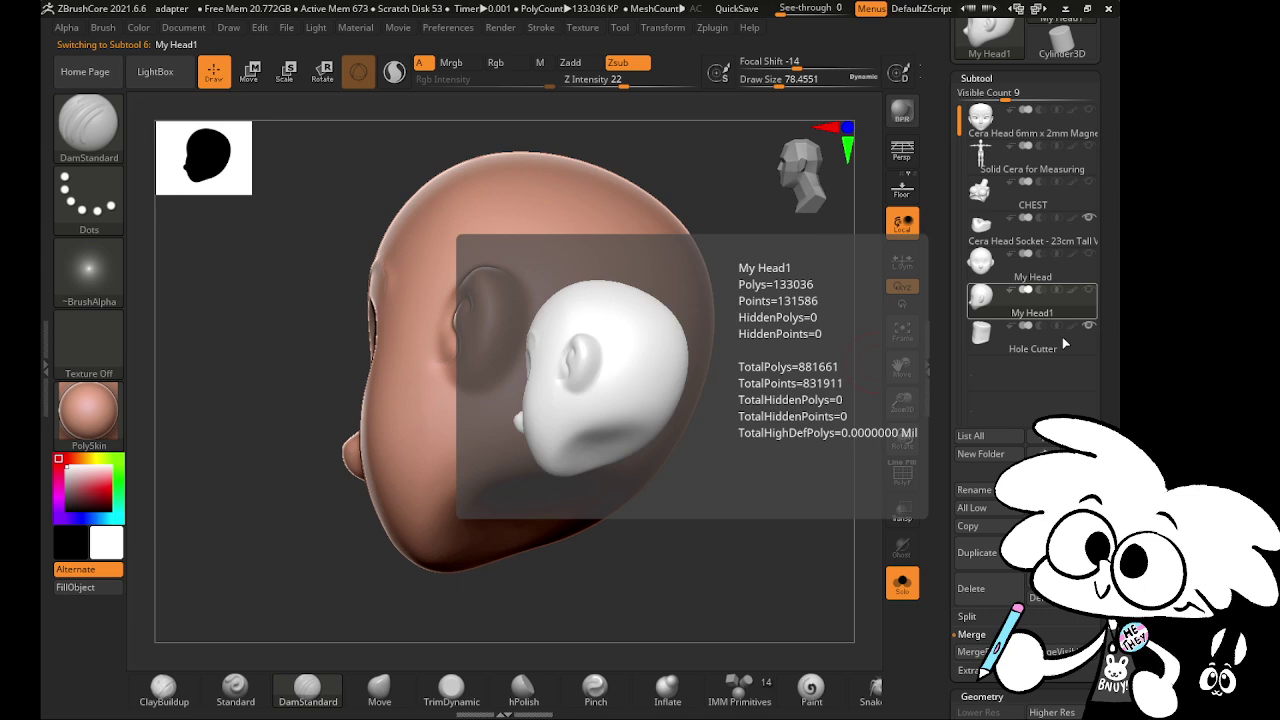
# - Show the duplicated head with the Hole Cutter, duplicate the Hole Cutter as a spare, and set the original to subtraction
pyautogui.click(1010, 340)
pyautogui.moveTo(837, 395)
pyautogui.mouseDown()
pyautogui.moveTo(872, 549)
pyautogui.moveTo(886, 537)
pyautogui.moveTo(805, 557)
pyautogui.moveTo(856, 377)
pyautogui.moveTo(766, 437)
pyautogui.mouseUp()
pyautogui.click(1089, 290)
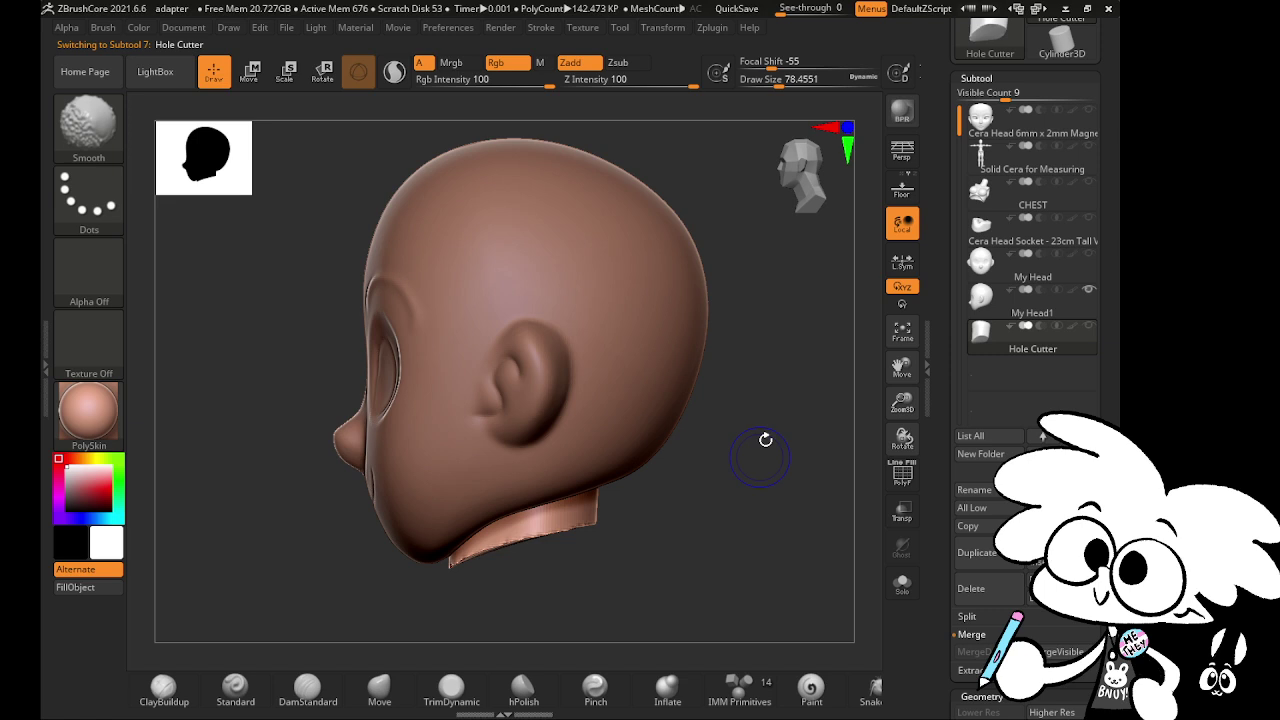
pyautogui.click(1042, 328)
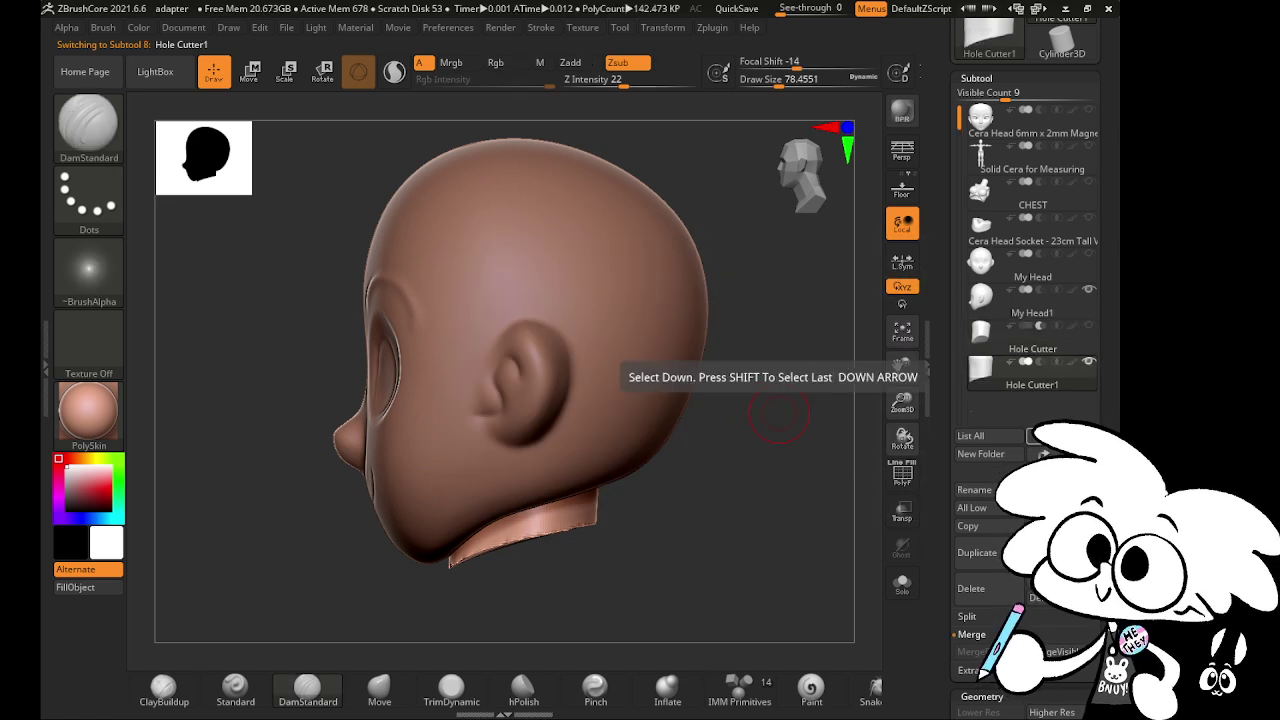
# - Select My Head1 and merge it down with the subtractive Hole Cutter below it
pyautogui.doubleClick(1044, 436)
pyautogui.scroll(-5, 975, 500)
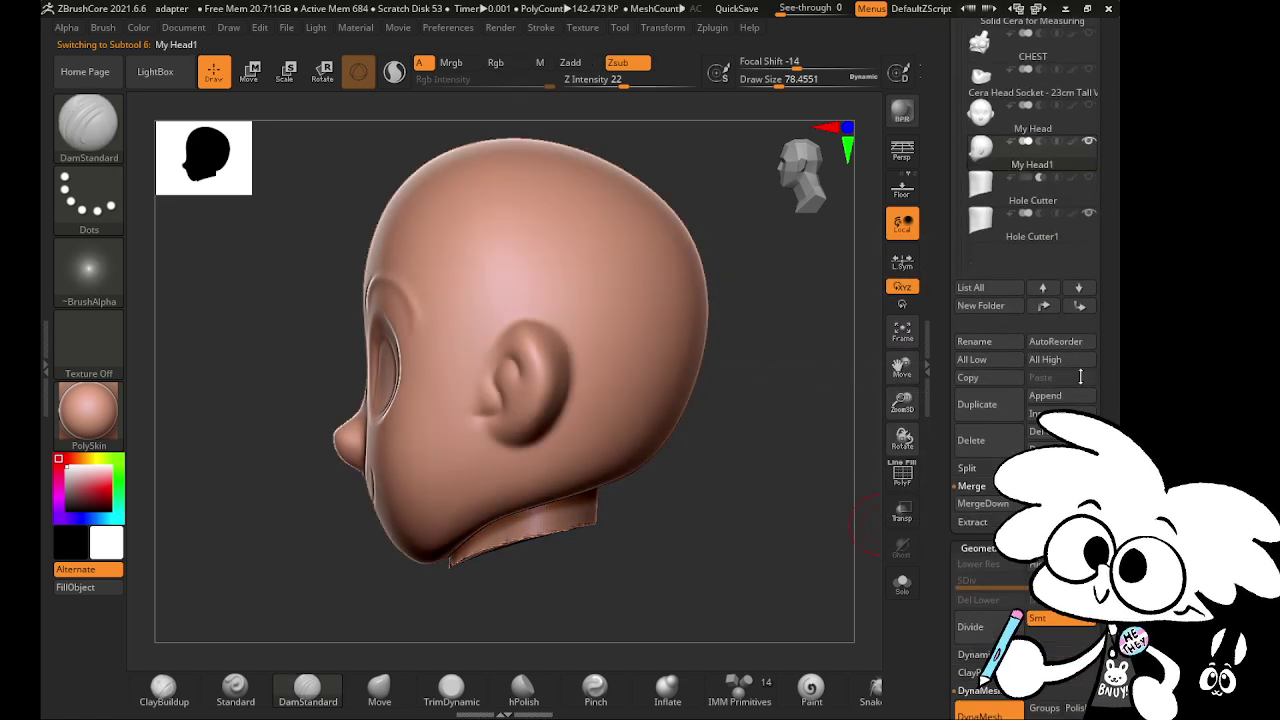
pyautogui.click(972, 381)
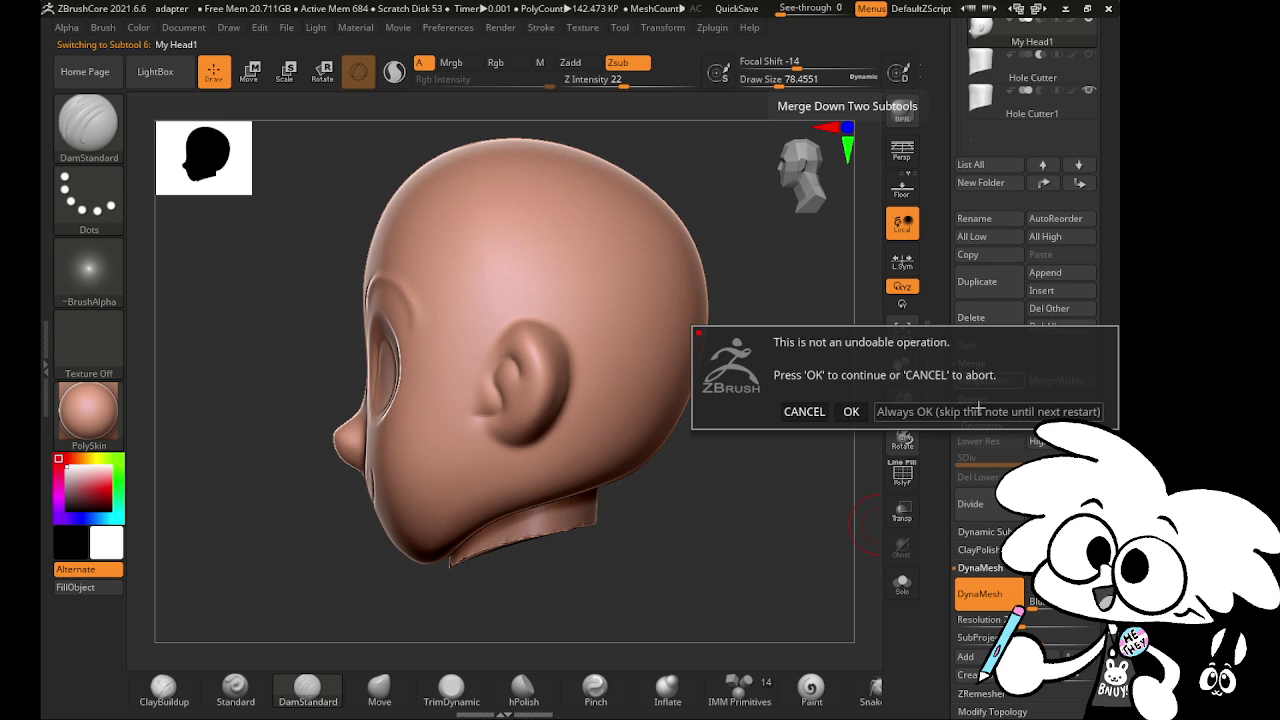
pyautogui.click(905, 410)
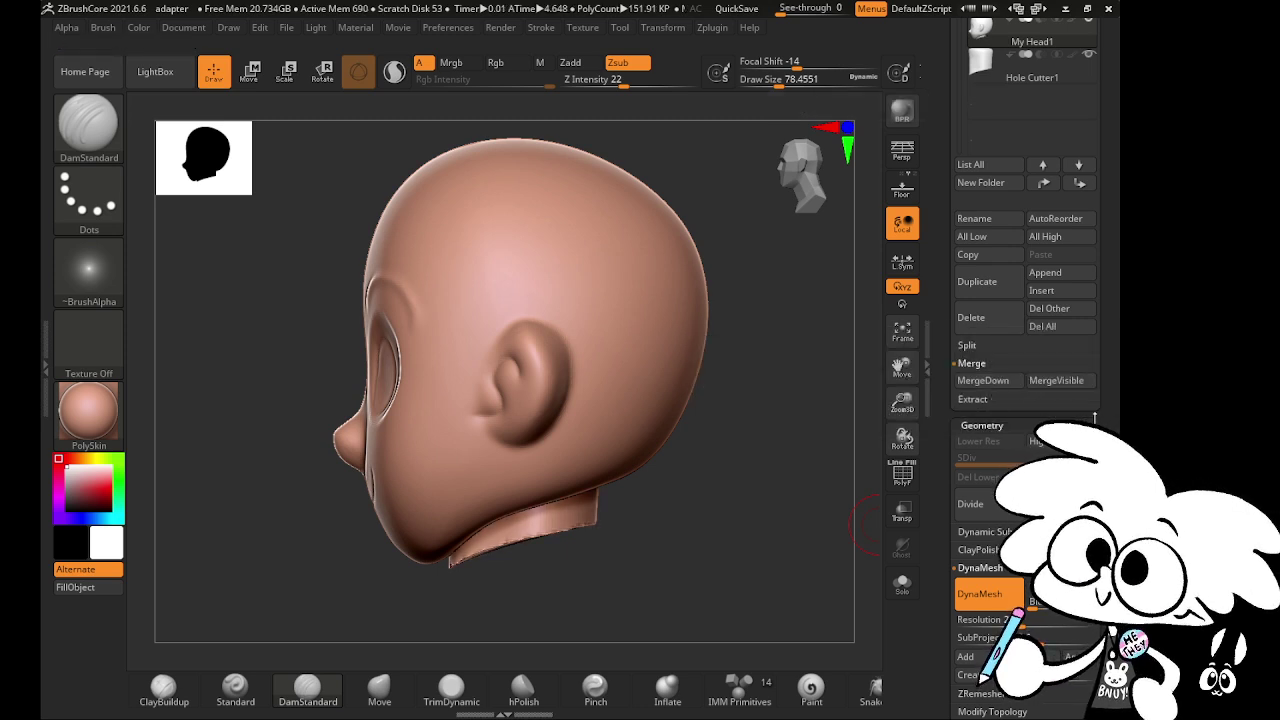
# - Create a hollow DynaMesh shell from My Head1 with a shell thickness of 4
pyautogui.scroll(-4, 1062, 333)
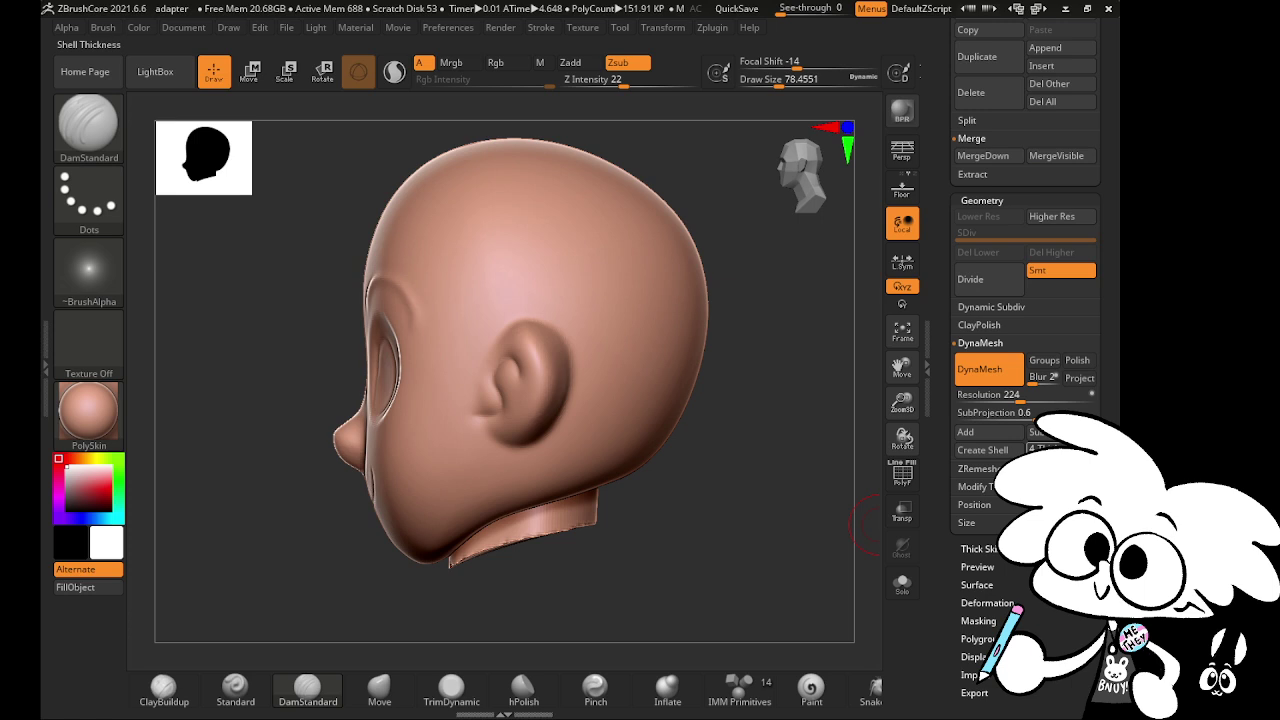
pyautogui.click(1012, 458)
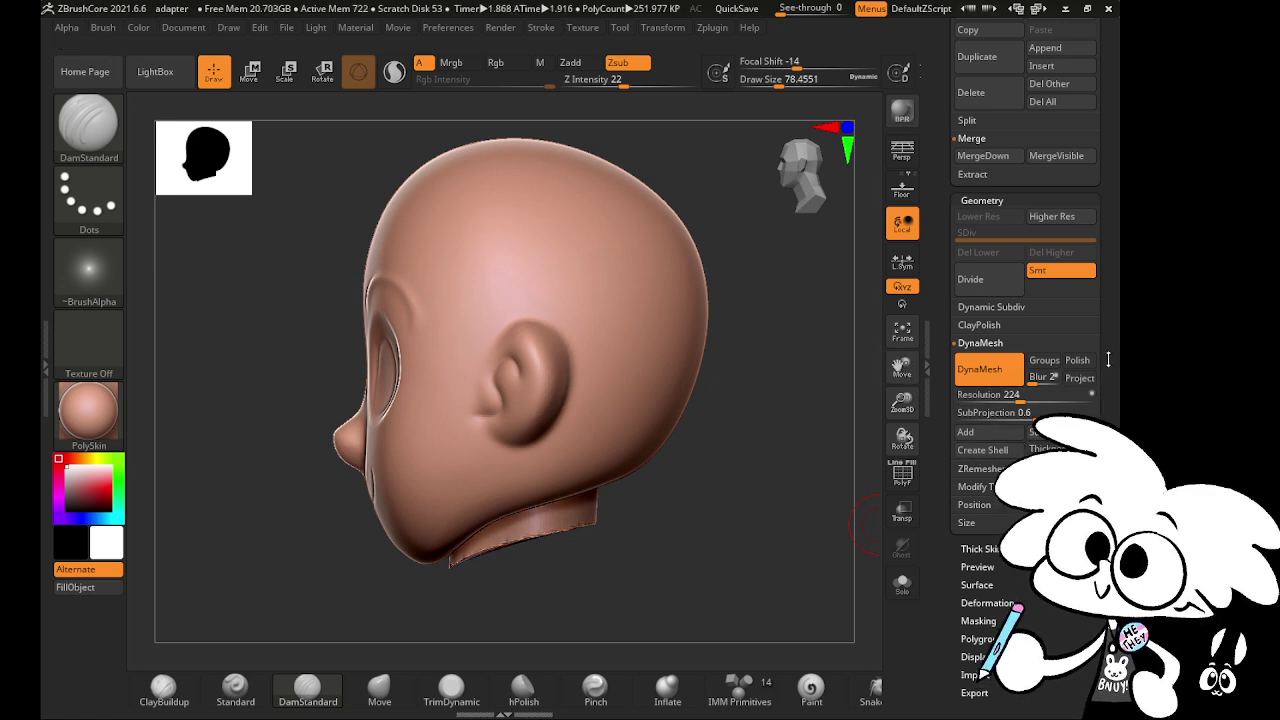
pyautogui.scroll(6, 1082, 381)
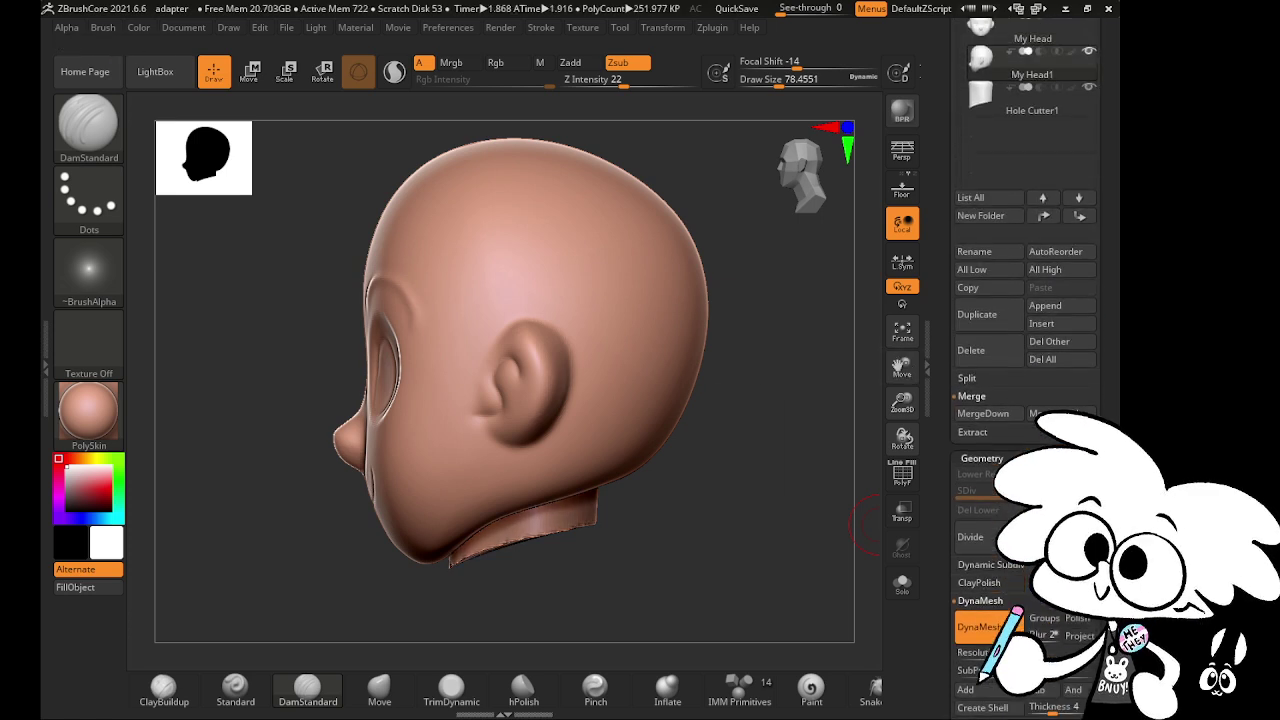
# - Isolate My Head1 and examine the hollowed interior and the neck opening from below
pyautogui.click(903, 585)
pyautogui.moveTo(829, 571); pyautogui.dragTo(676, 547)
pyautogui.moveTo(578, 530)
pyautogui.mouseDown()
pyautogui.moveTo(809, 560)
pyautogui.moveTo(826, 406)
pyautogui.moveTo(800, 360)
pyautogui.moveTo(812, 540)
pyautogui.moveTo(849, 577)
pyautogui.moveTo(771, 514)
pyautogui.moveTo(871, 517)
pyautogui.mouseUp()
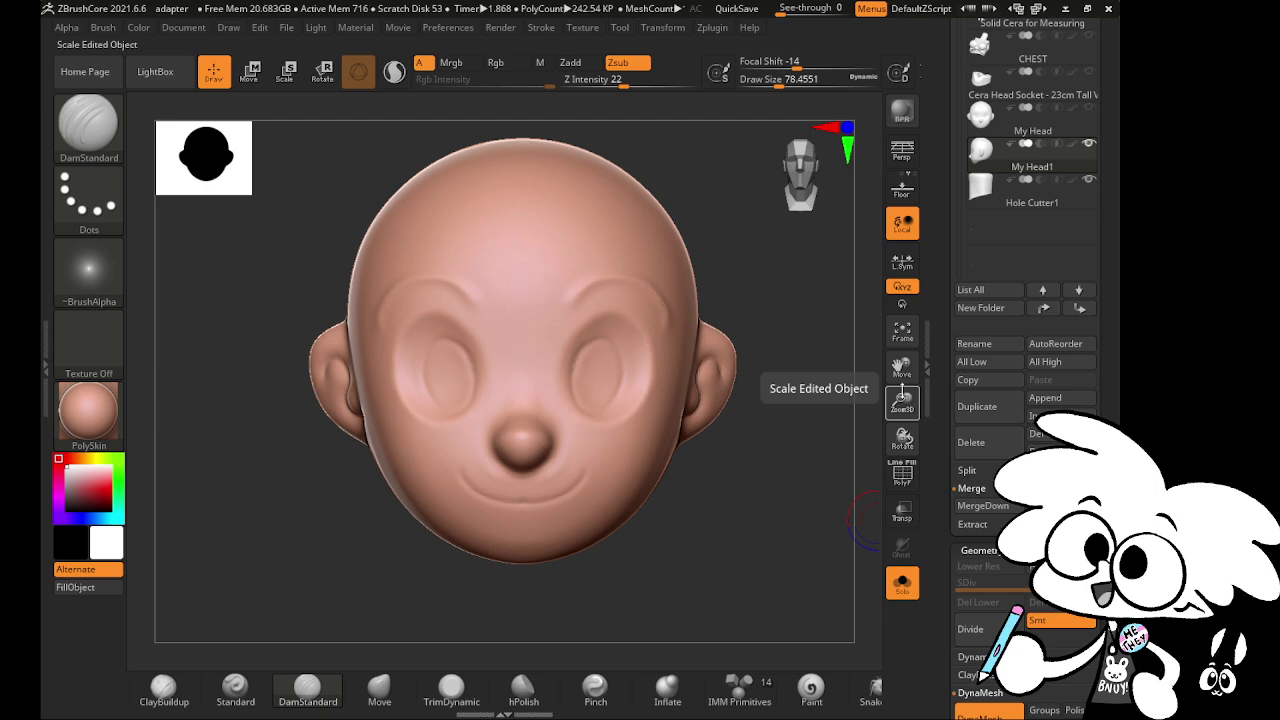
pyautogui.moveTo(902, 402); pyautogui.dragTo(1012, 264)
# - Hide Hole Cutter1, show the Cera Head Socket with My Head1, and inspect the socket's fit through the neck opening
pyautogui.click(1078, 290)
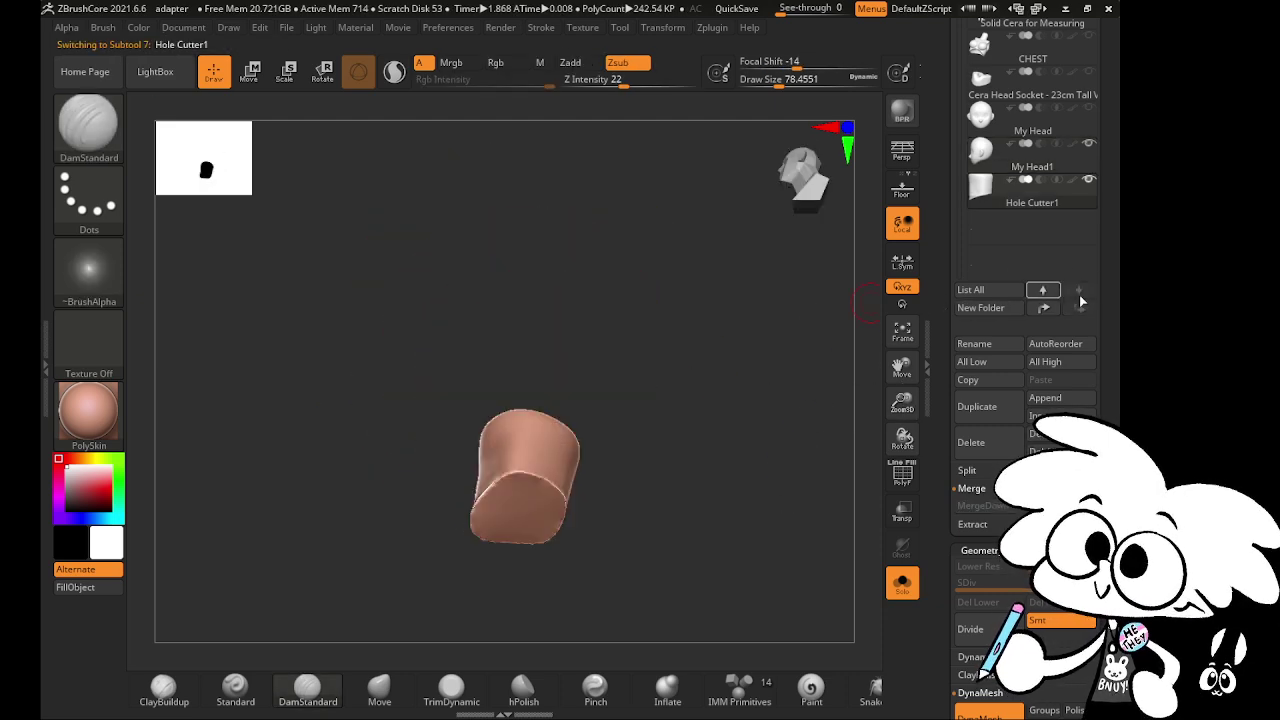
pyautogui.moveTo(1068, 155)
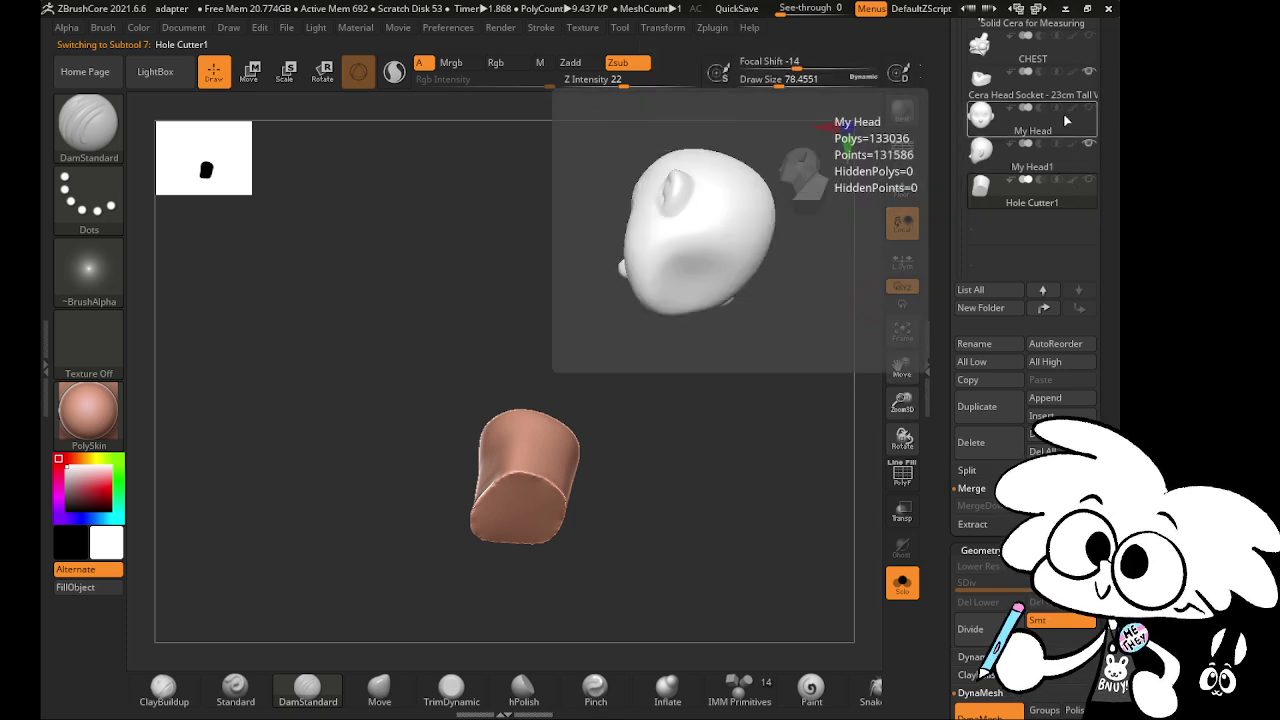
pyautogui.click(1010, 83)
pyautogui.click(903, 580)
pyautogui.moveTo(862, 502); pyautogui.dragTo(804, 545)
pyautogui.moveTo(901, 405); pyautogui.dragTo(903, 455)
pyautogui.moveTo(903, 367); pyautogui.dragTo(900, 210)
pyautogui.moveTo(775, 535); pyautogui.dragTo(671, 448)
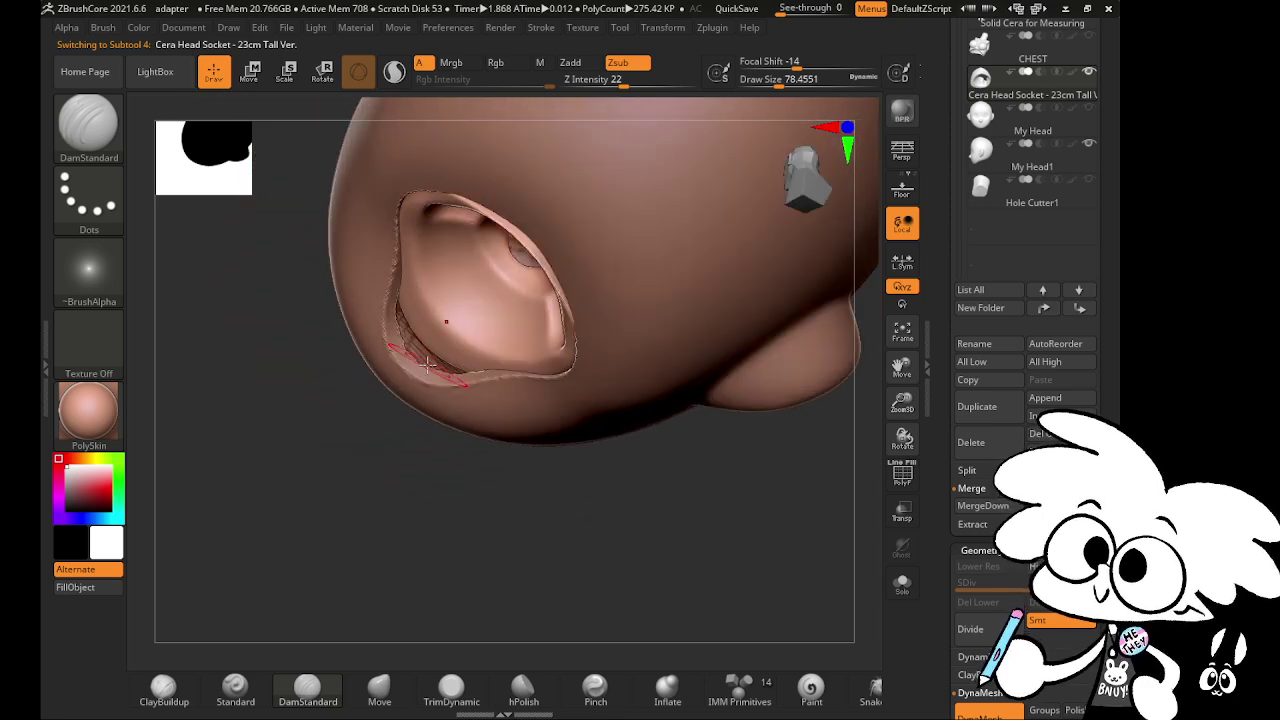
# - Pull the Cera Head Socket's outer edge outward with the Move brush until it meets the rim of the neck opening
pyautogui.moveTo(801, 458)
pyautogui.mouseDown()
pyautogui.moveTo(849, 537)
pyautogui.moveTo(855, 525)
pyautogui.moveTo(811, 569)
pyautogui.moveTo(777, 551)
pyautogui.moveTo(860, 510)
pyautogui.mouseUp()
pyautogui.moveTo(902, 404); pyautogui.dragTo(899, 436)
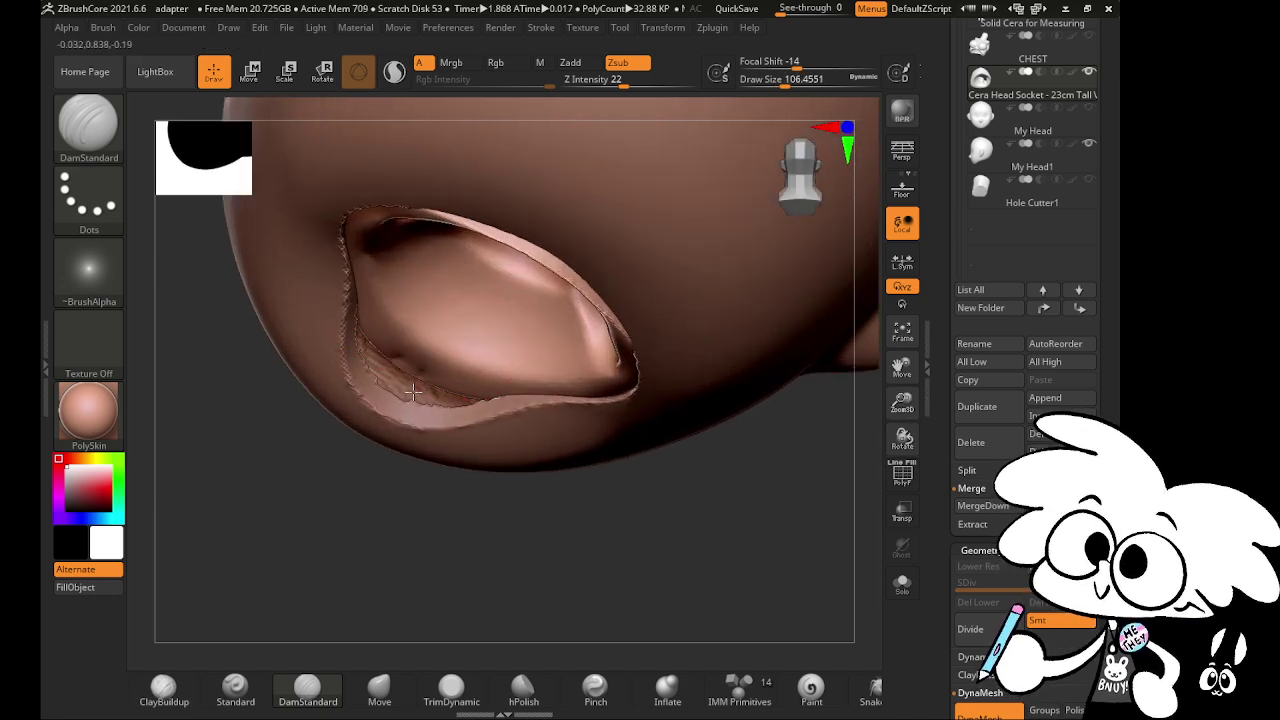
pyautogui.press('b')
pyautogui.press('m')
pyautogui.press('v')
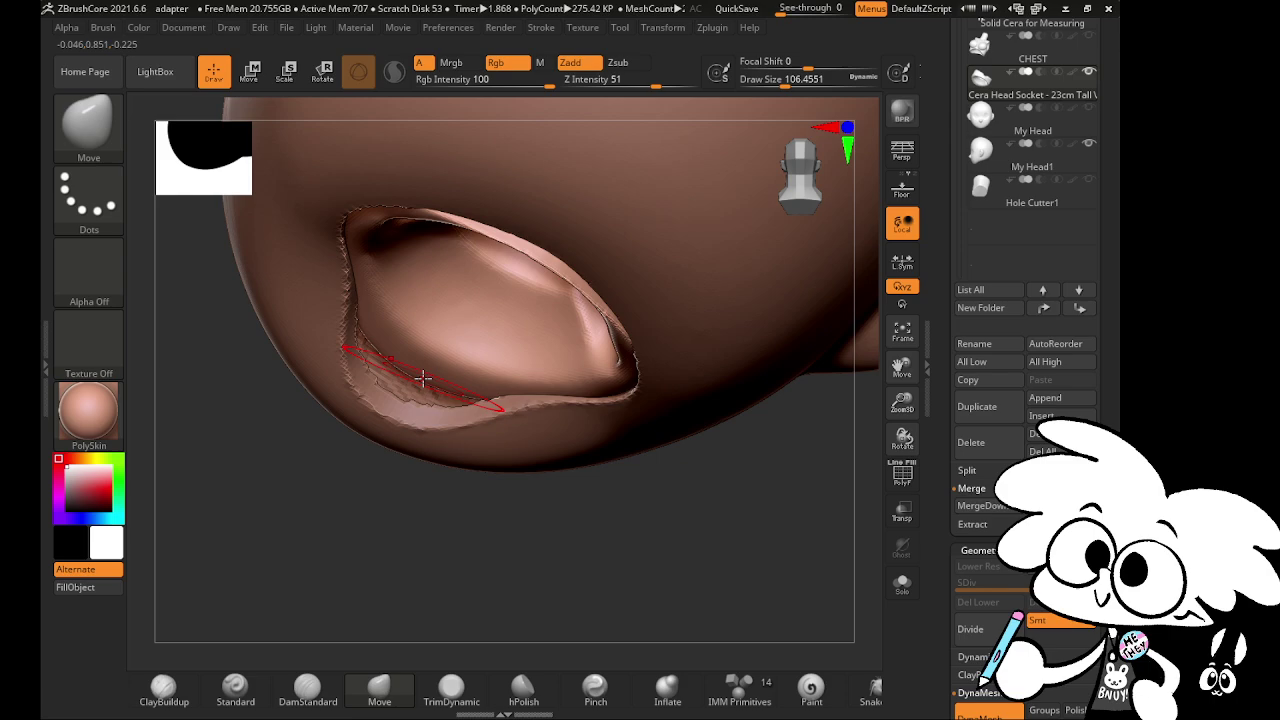
pyautogui.moveTo(406, 459); pyautogui.dragTo(660, 251)
pyautogui.moveTo(876, 393)
pyautogui.mouseDown()
pyautogui.moveTo(854, 523)
pyautogui.moveTo(777, 446)
pyautogui.mouseUp()
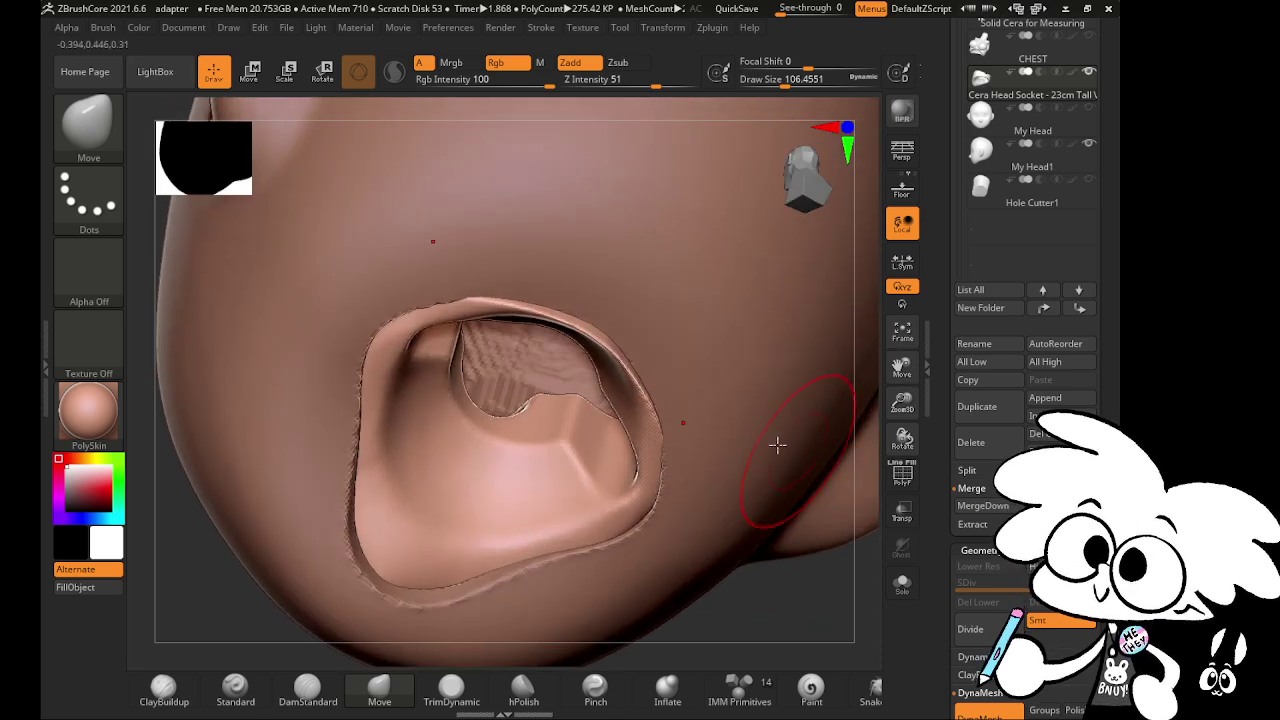
pyautogui.press('shift')
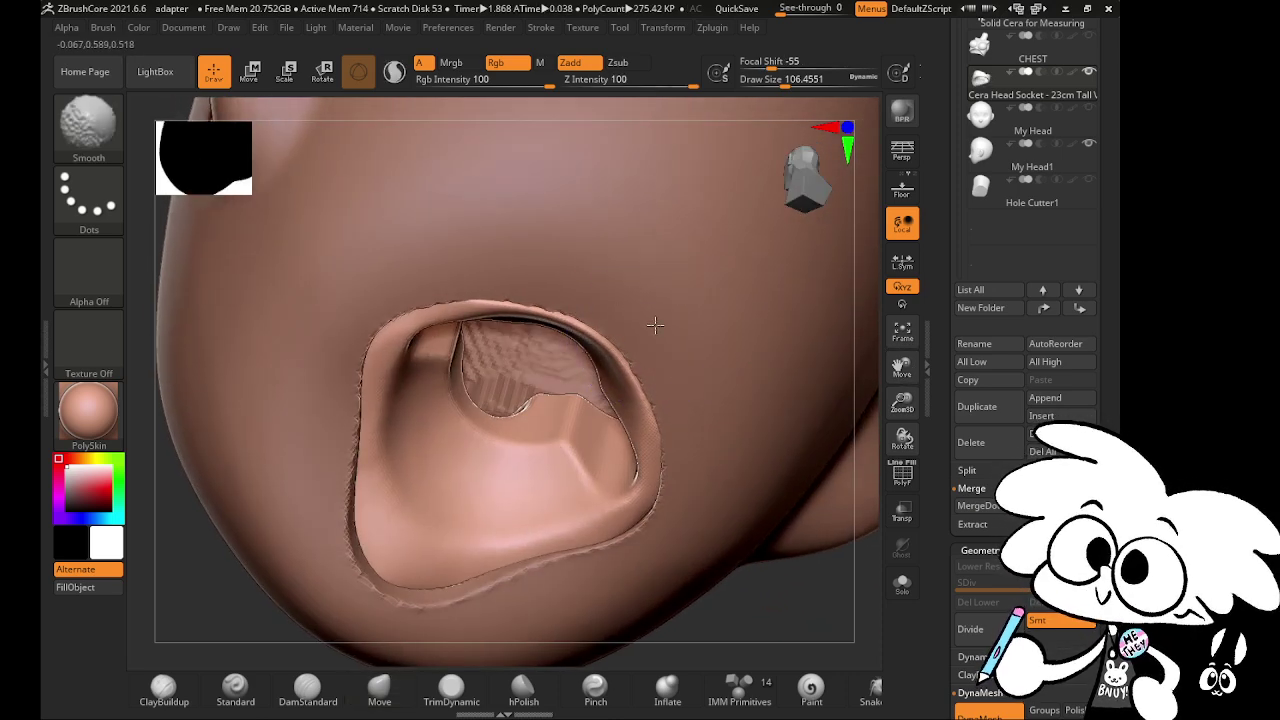
pyautogui.moveTo(826, 600)
pyautogui.mouseDown()
pyautogui.moveTo(877, 631)
pyautogui.moveTo(713, 479)
pyautogui.mouseUp()
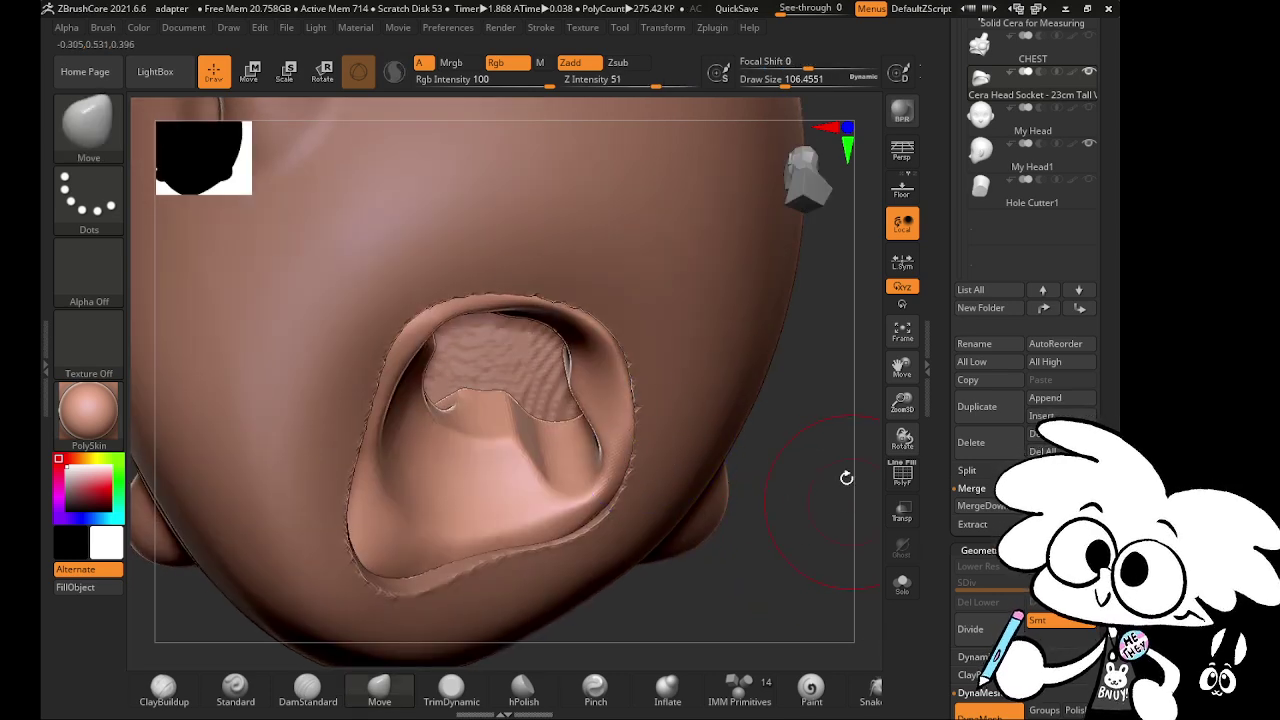
pyautogui.moveTo(846, 477); pyautogui.dragTo(835, 400)
# - Paint a mask over the inner bowl of the Cera Head Socket where the neck joint sits
pyautogui.keyDown('ctrl'); pyautogui.moveTo(606, 362); pyautogui.dragTo(549, 309); pyautogui.keyUp('ctrl')
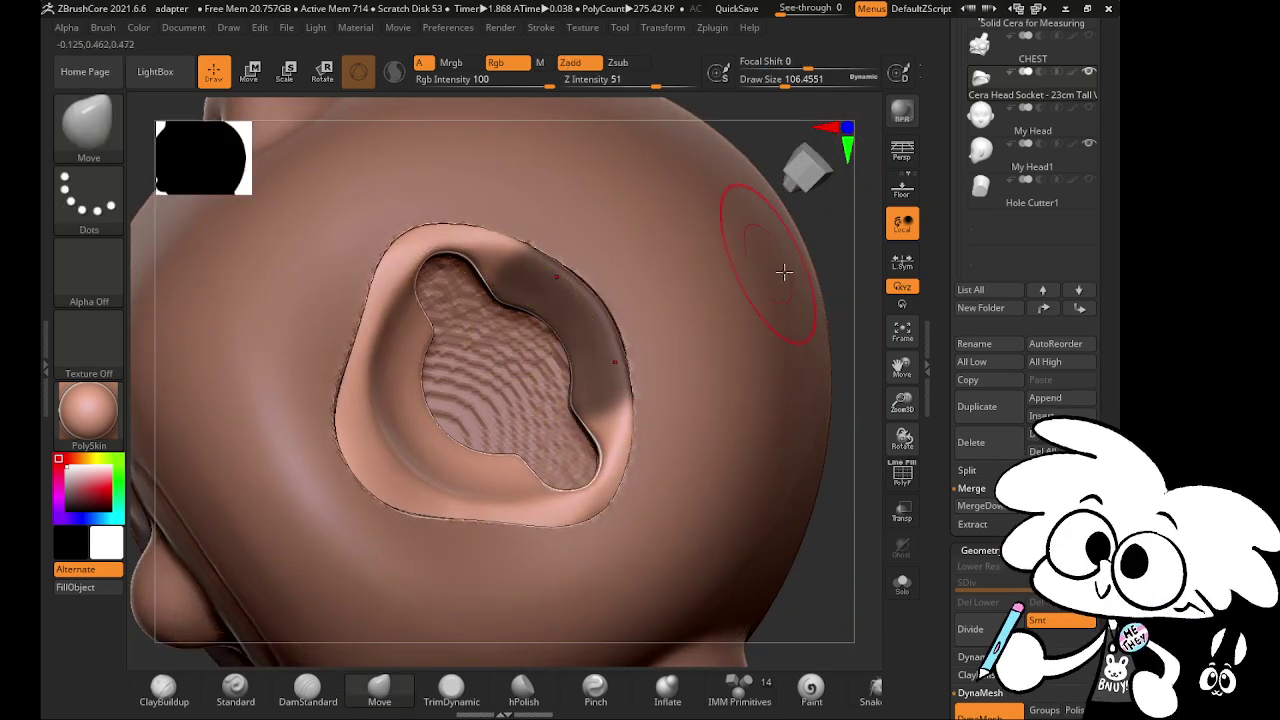
pyautogui.moveTo(832, 245); pyautogui.dragTo(788, 349)
pyautogui.moveTo(428, 355)
pyautogui.keyDown('ctrl'); pyautogui.mouseDown()
pyautogui.moveTo(462, 429)
pyautogui.moveTo(450, 350)
pyautogui.mouseUp(); pyautogui.keyUp('ctrl')
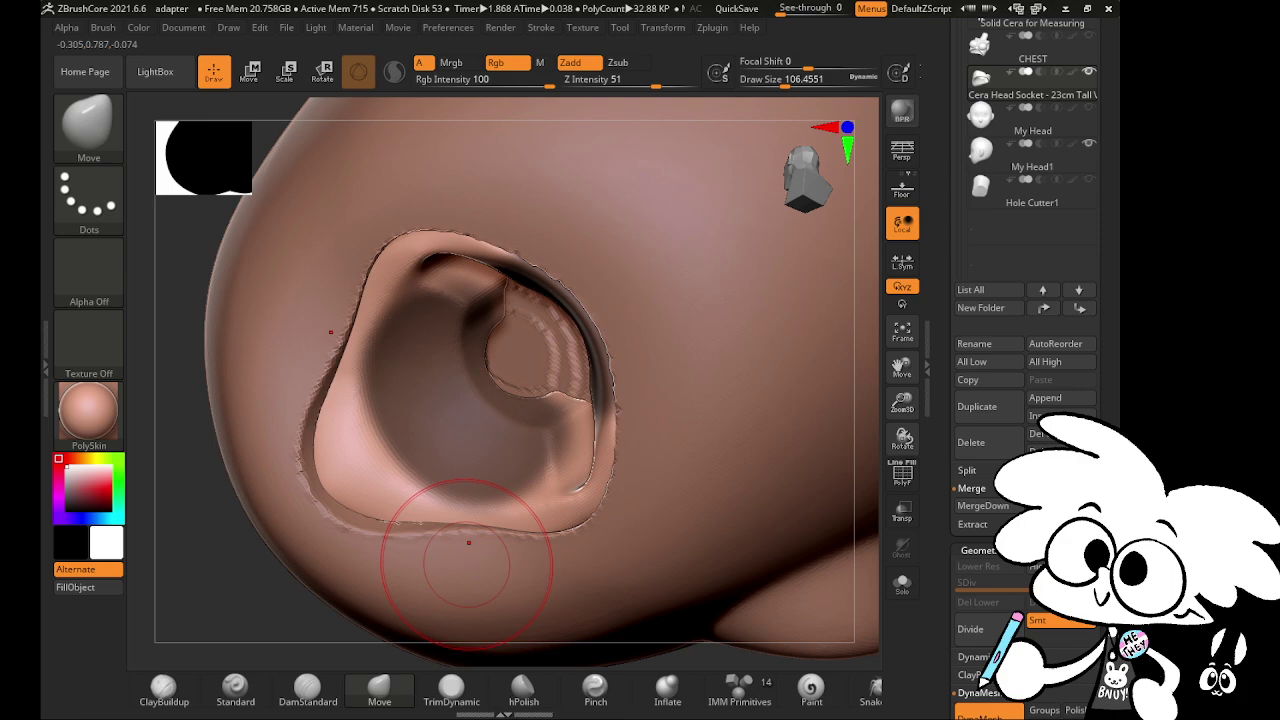
# - Show the CHEST subtool and inspect how its neck sits in the head opening, from below and from the side
pyautogui.scroll(5, 1090, 366)
pyautogui.click(1090, 303)
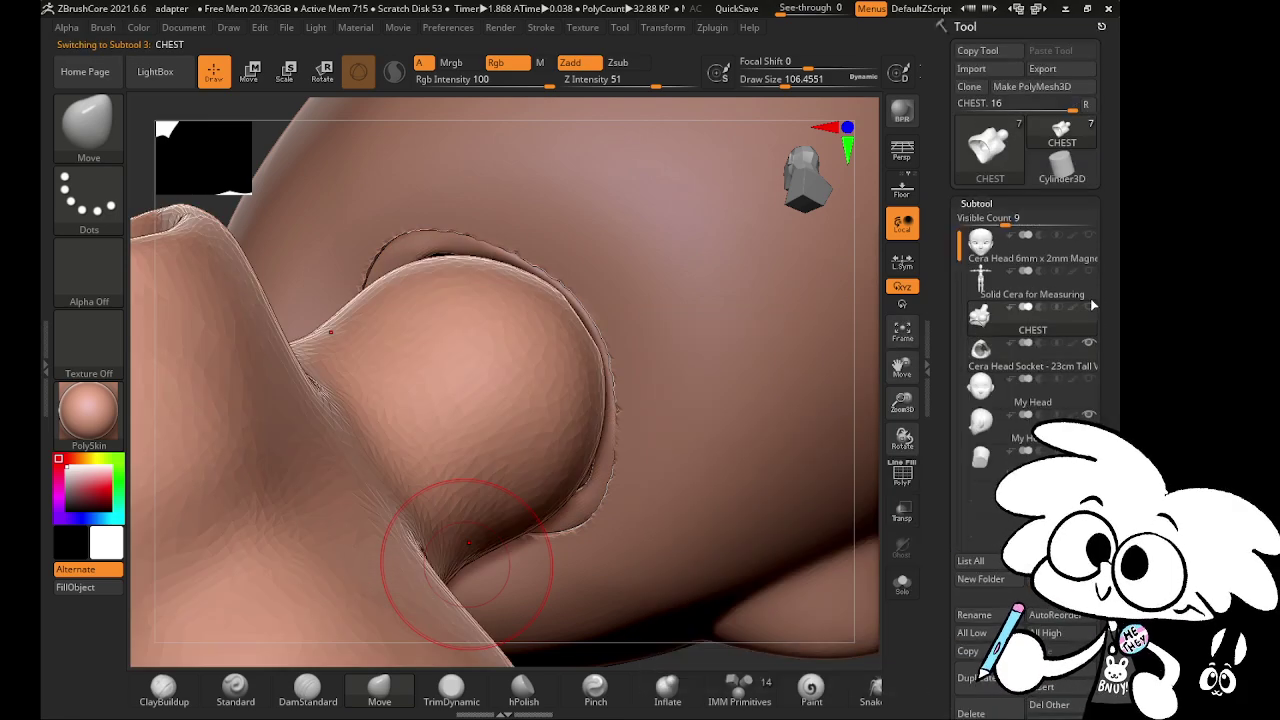
pyautogui.moveTo(903, 438); pyautogui.dragTo(765, 581)
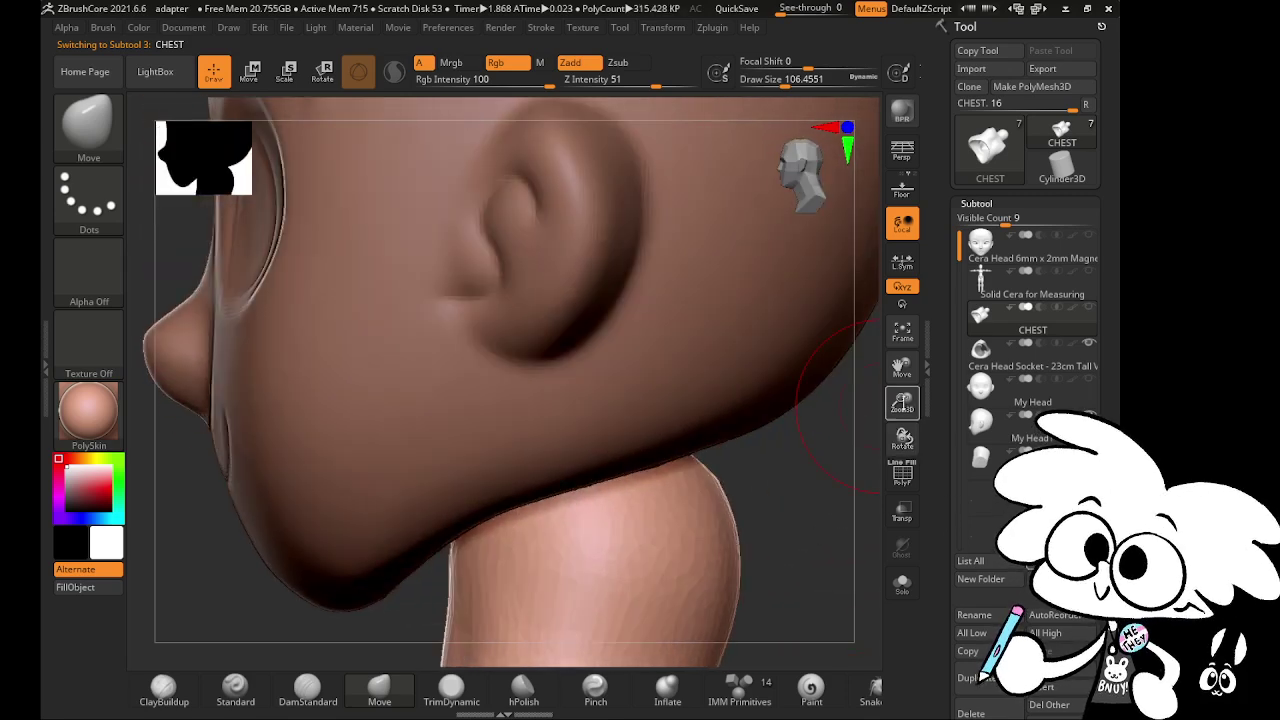
pyautogui.moveTo(903, 404); pyautogui.dragTo(829, 391)
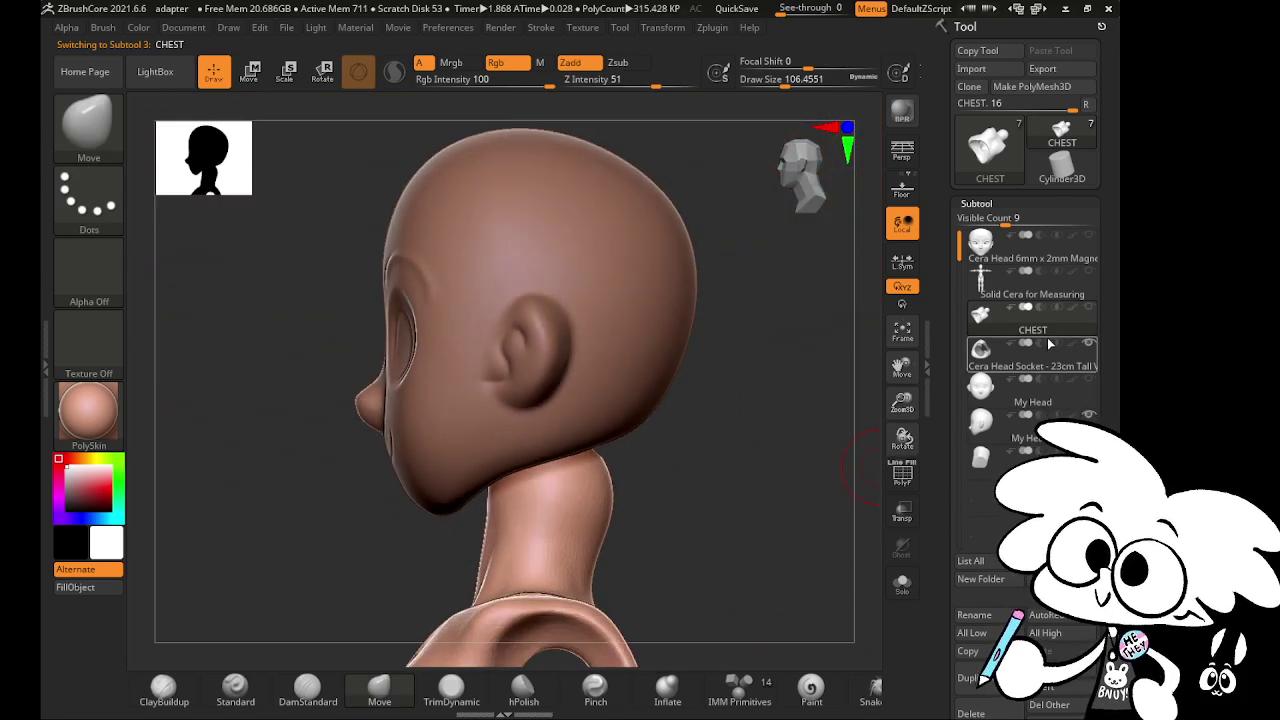
pyautogui.moveTo(846, 522); pyautogui.dragTo(780, 456)
# - Hide CHEST and move the Cera Head Socket subtool directly below My Head1
pyautogui.click(1043, 422)
pyautogui.moveTo(829, 551)
pyautogui.mouseDown()
pyautogui.moveTo(806, 485)
pyautogui.moveTo(664, 407)
pyautogui.mouseUp()
pyautogui.hotkey('alt', 'Down')
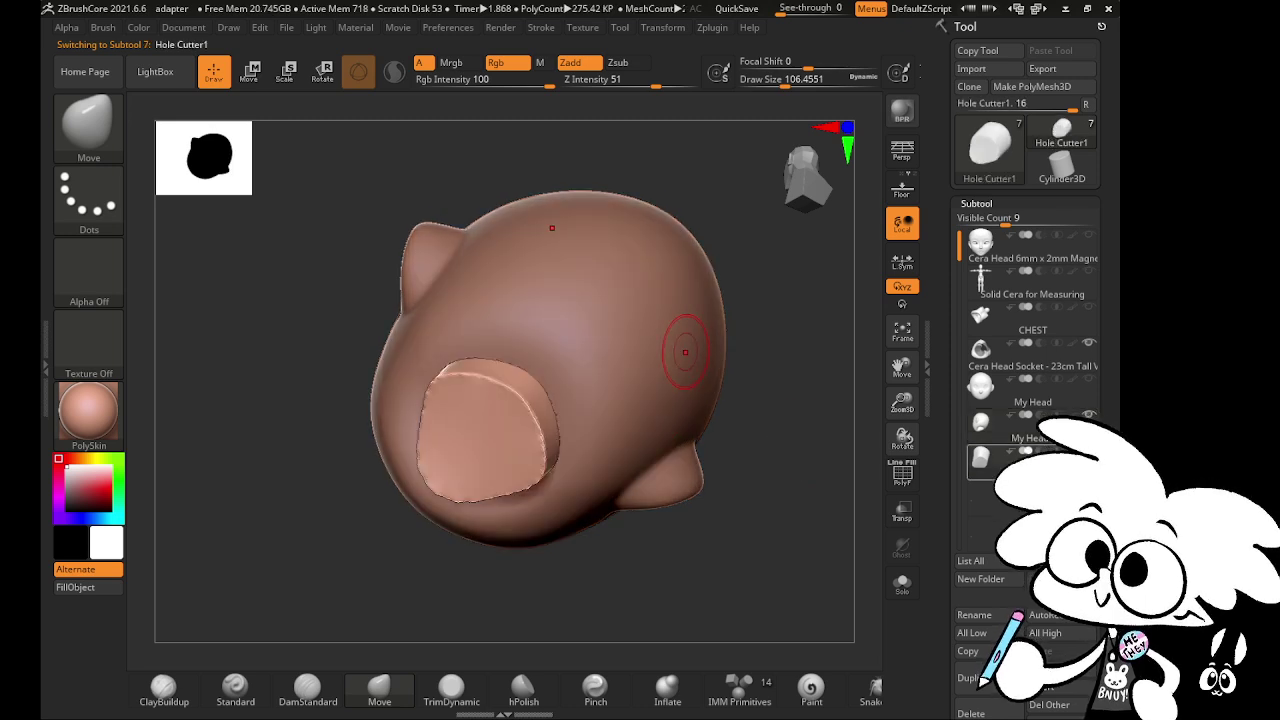
pyautogui.click(1070, 366)
pyautogui.moveTo(1040, 354); pyautogui.dragTo(1036, 432)
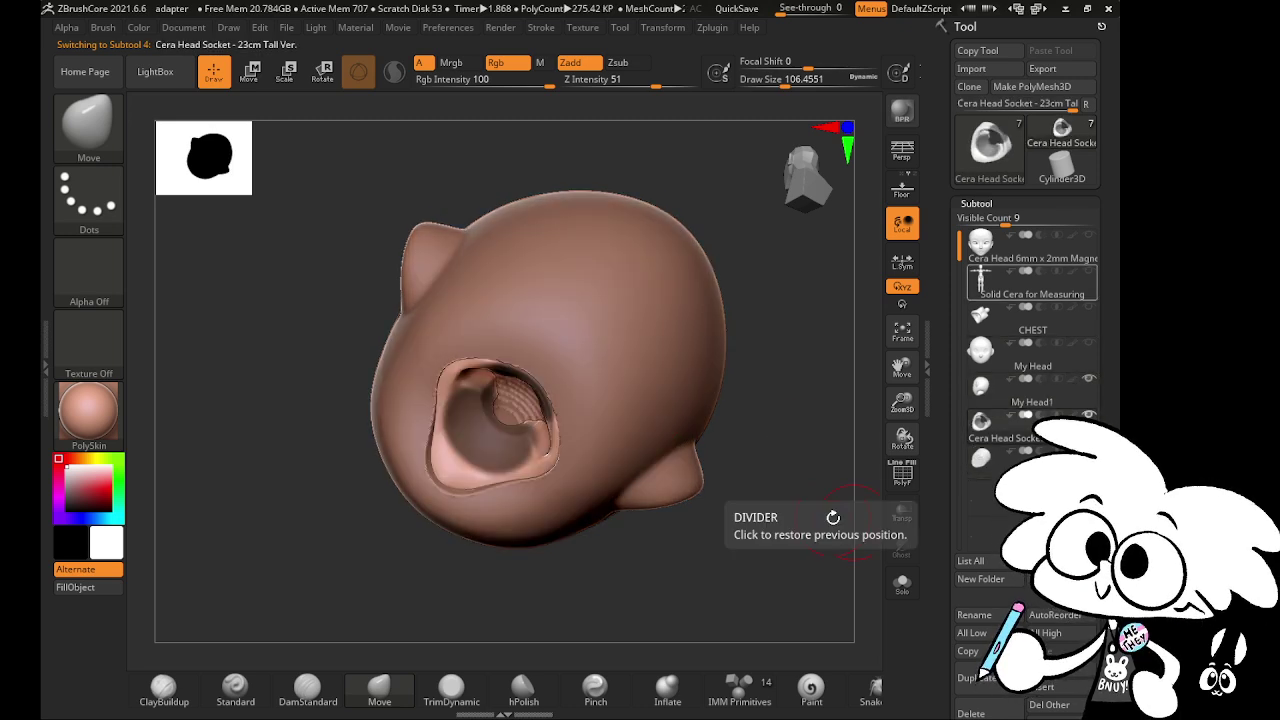
# - Duplicate the Cera Head Socket and My Head1, hide My Head1, and place the My Head2 copy directly above one socket
pyautogui.hotkey('ctrl', 'shift', 'd')
pyautogui.press('Down')
pyautogui.click(1030, 391)
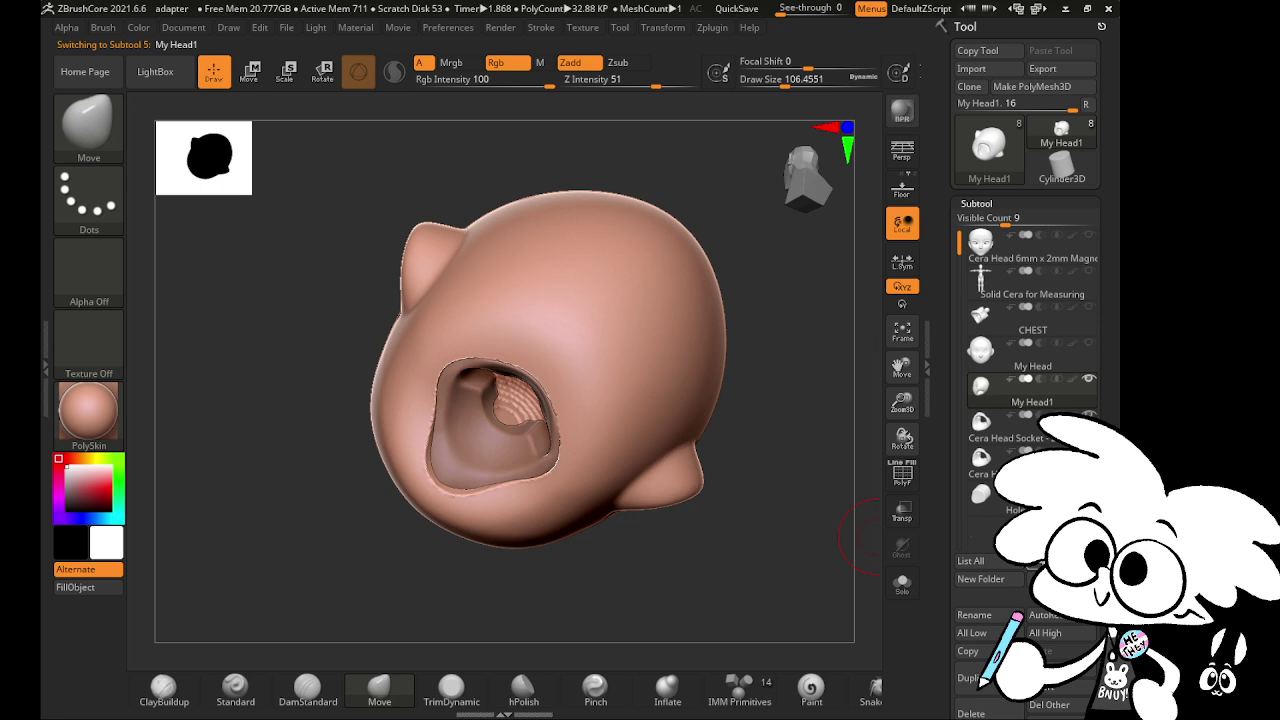
pyautogui.click(1020, 428)
pyautogui.click(1030, 391)
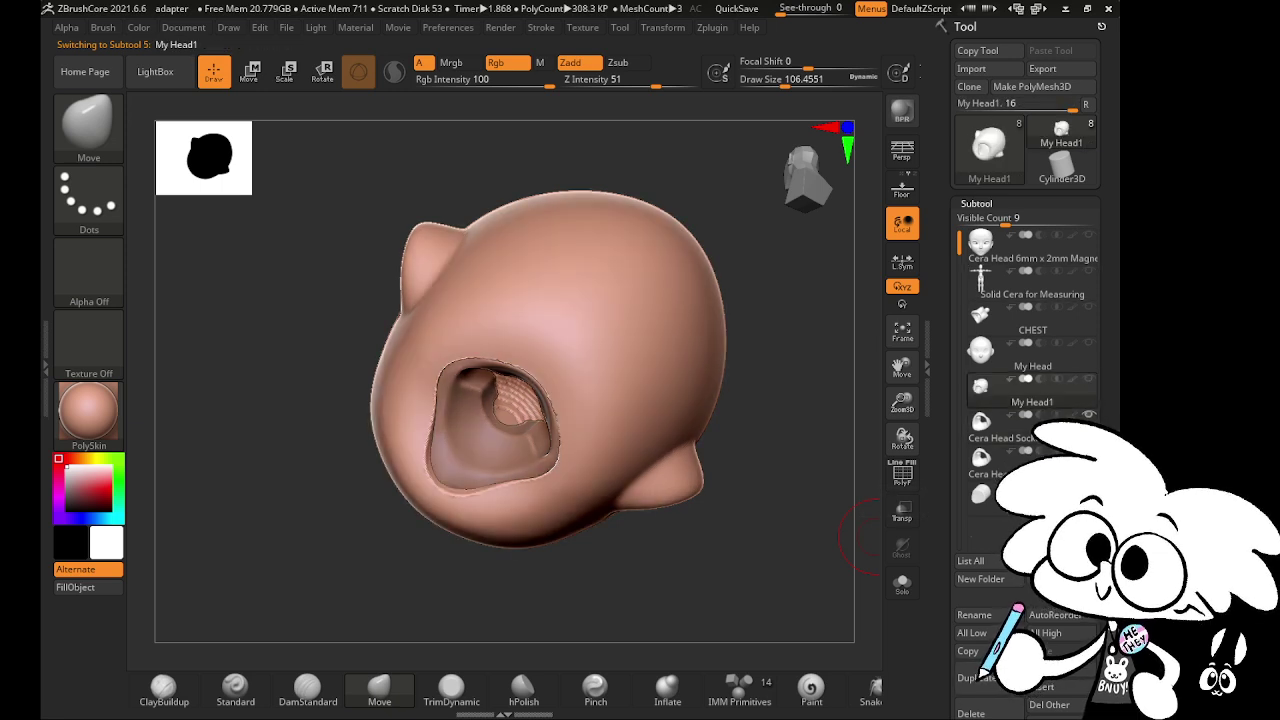
pyautogui.click(1078, 579)
# - Merge My Head2 down with the socket below it and fuse them with DynaMesh
pyautogui.scroll(-3, 983, 557)
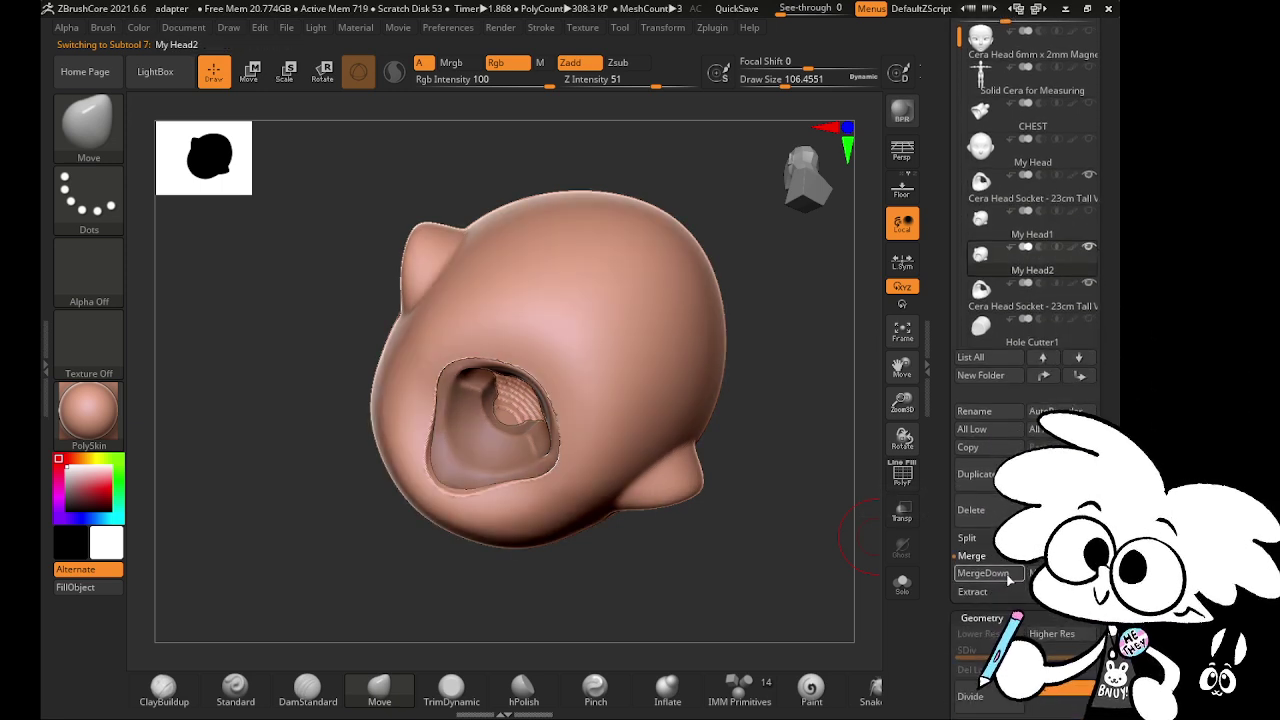
pyautogui.scroll(-4, 983, 557)
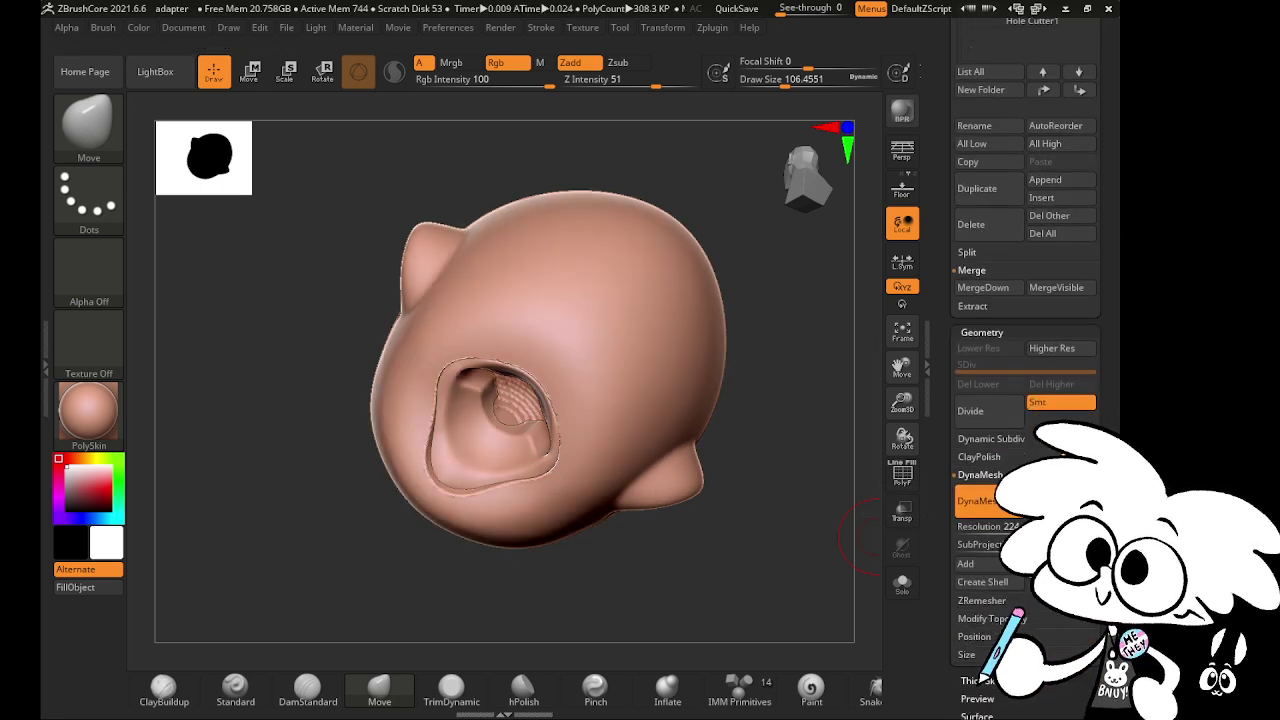
pyautogui.click(997, 504)
# - Isolate the fused head and smooth the seam between the socket and the neck opening
pyautogui.click(902, 583)
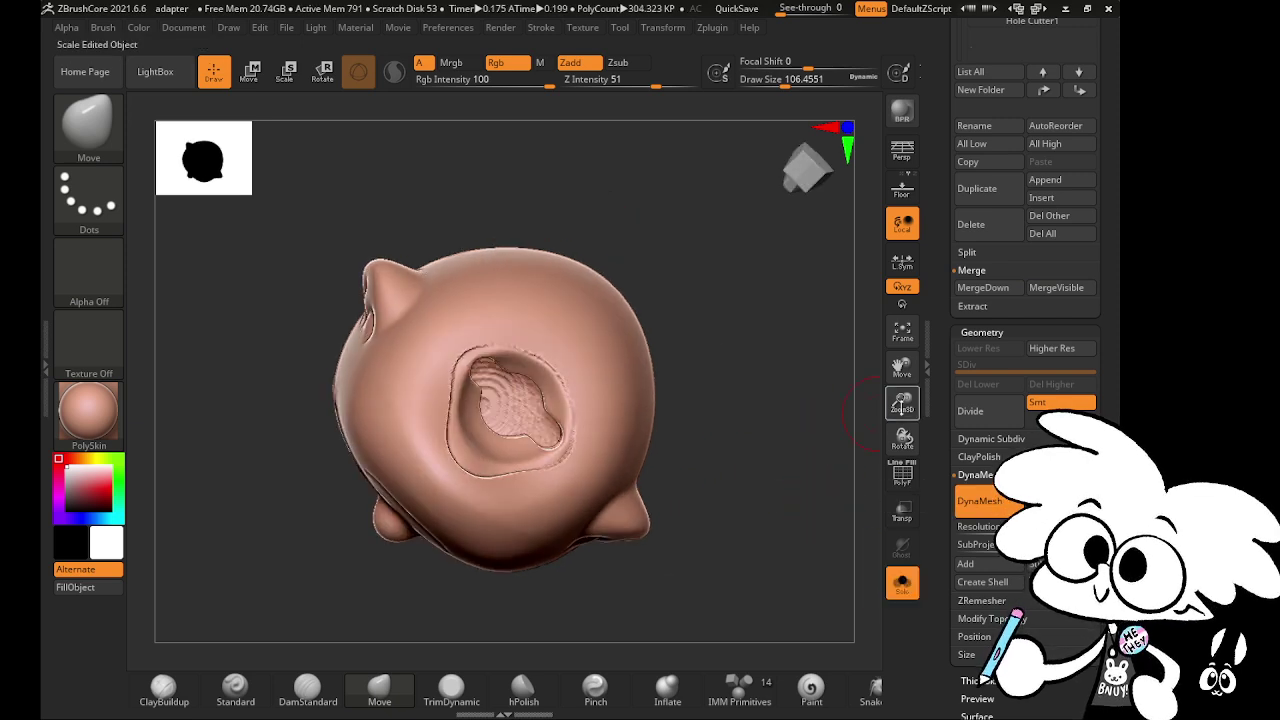
pyautogui.moveTo(901, 405); pyautogui.dragTo(893, 440)
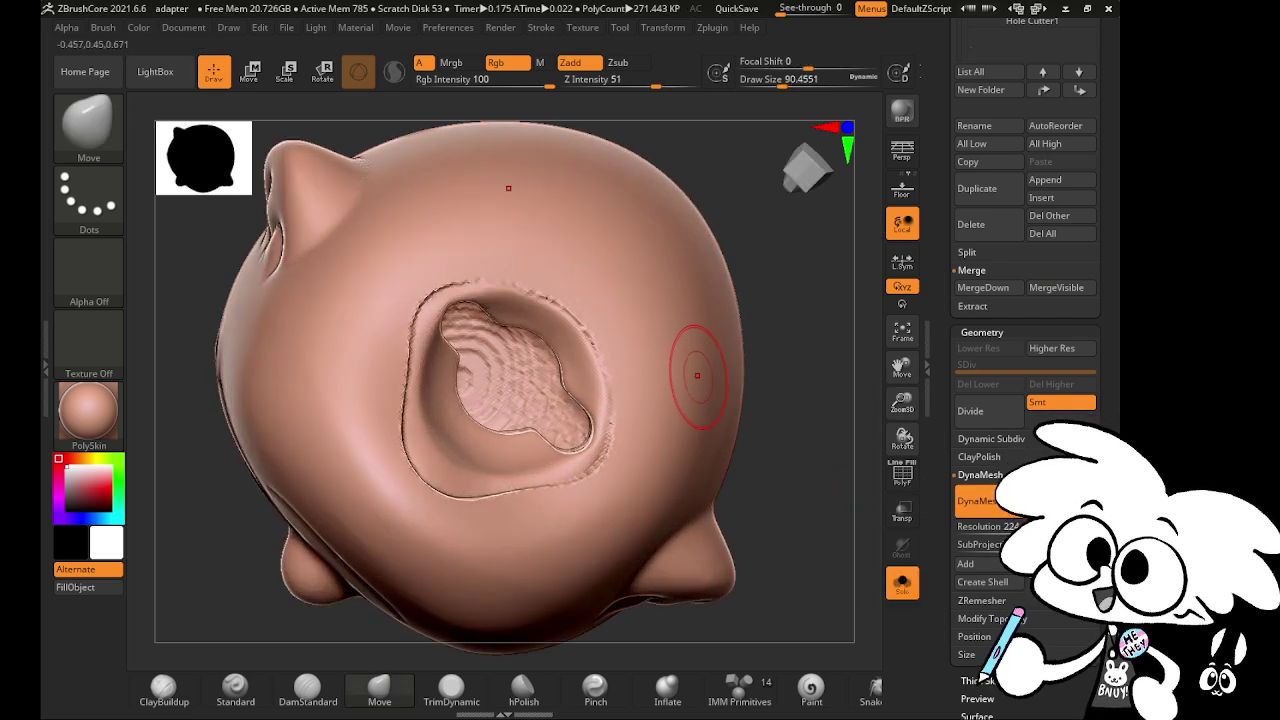
pyautogui.keyDown('shift'); pyautogui.moveTo(610, 365); pyautogui.dragTo(619, 326); pyautogui.keyUp('shift')
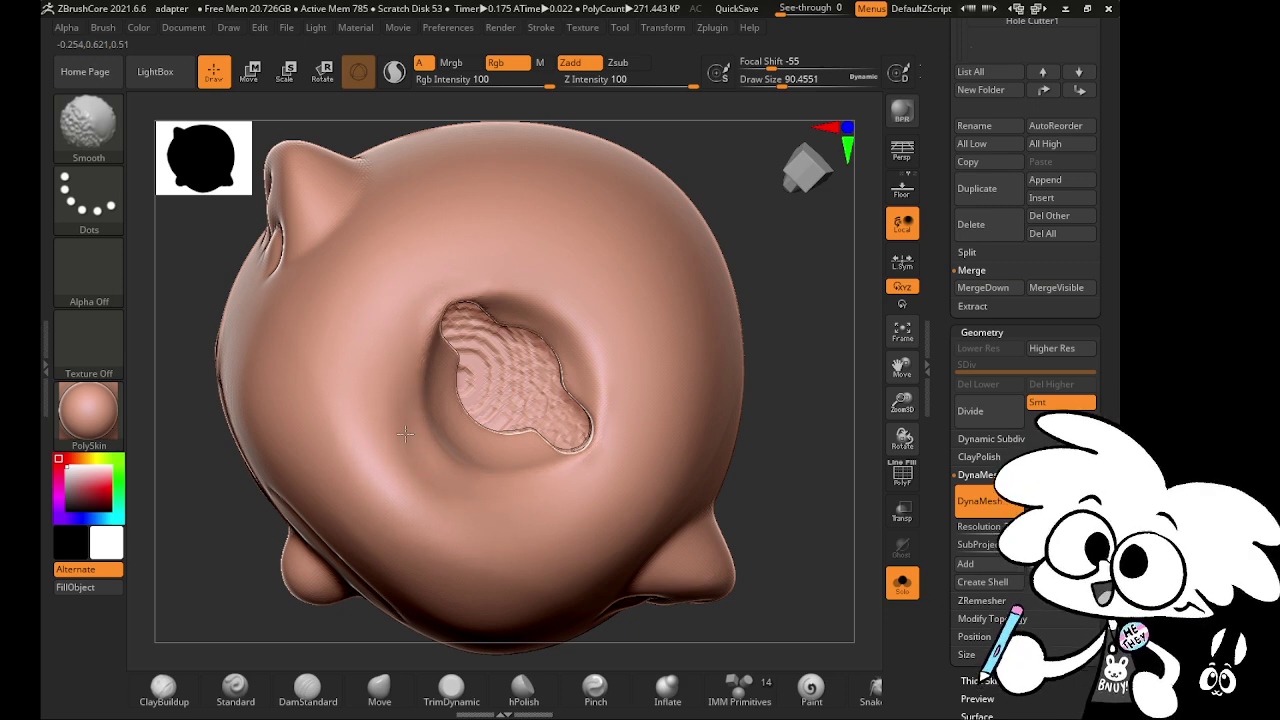
pyautogui.moveTo(808, 363)
pyautogui.mouseDown()
pyautogui.moveTo(811, 414)
pyautogui.moveTo(812, 400)
pyautogui.mouseUp()
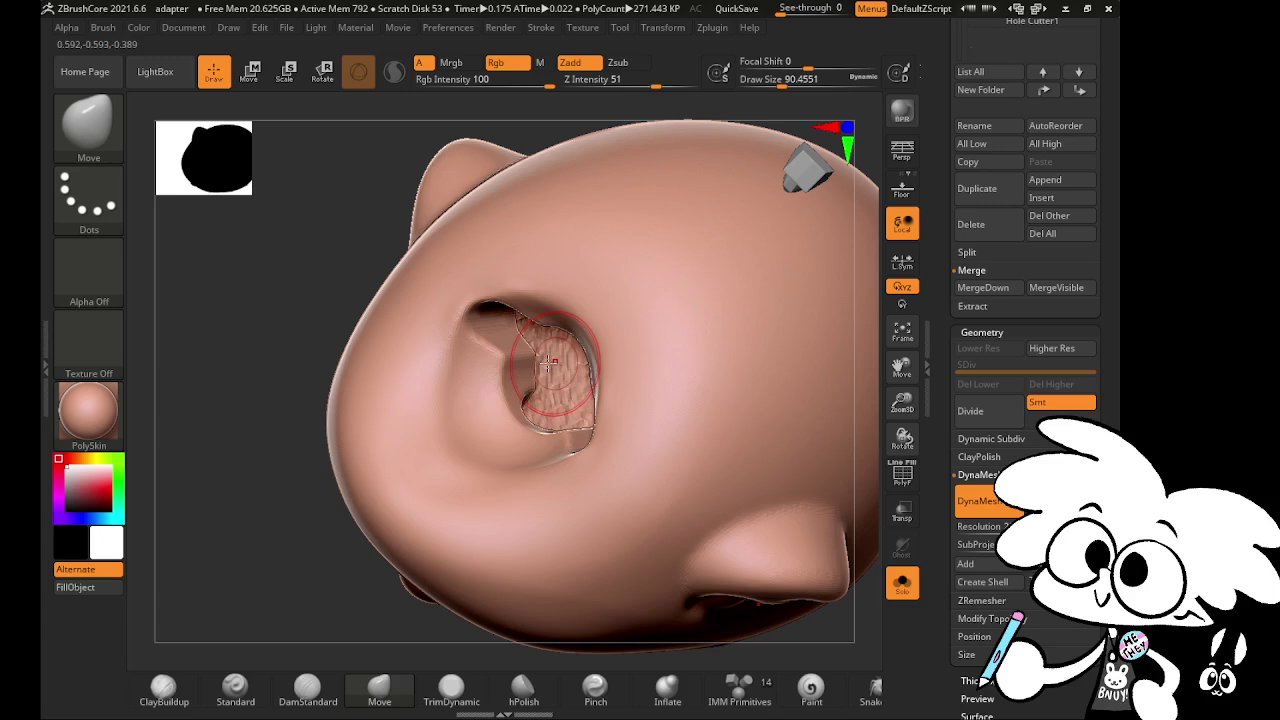
pyautogui.moveTo(275, 505); pyautogui.dragTo(306, 629)
pyautogui.moveTo(700, 529); pyautogui.dragTo(840, 328)
# - Append a Cube3D, set it to subtract, and place it directly below My Head2
pyautogui.moveTo(903, 403); pyautogui.dragTo(907, 328)
pyautogui.moveTo(1096, 175); pyautogui.dragTo(1093, 271)
pyautogui.click(1040, 389)
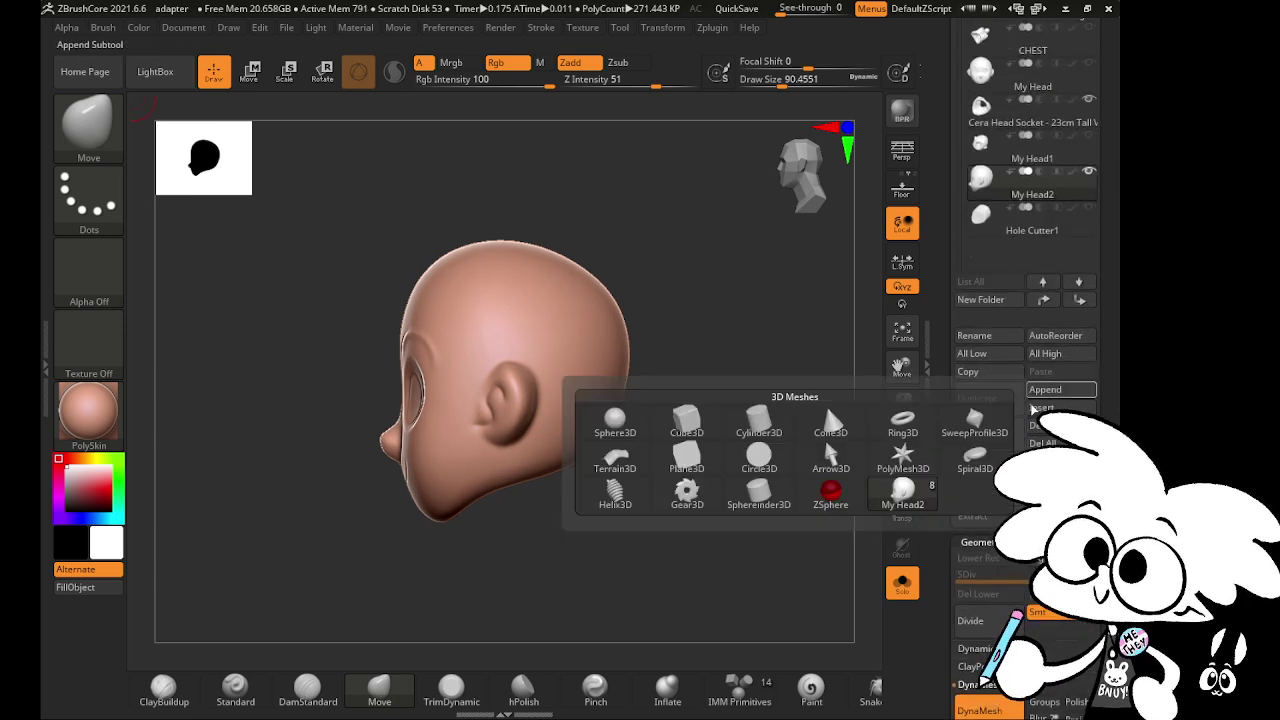
pyautogui.click(687, 424)
pyautogui.click(1053, 260)
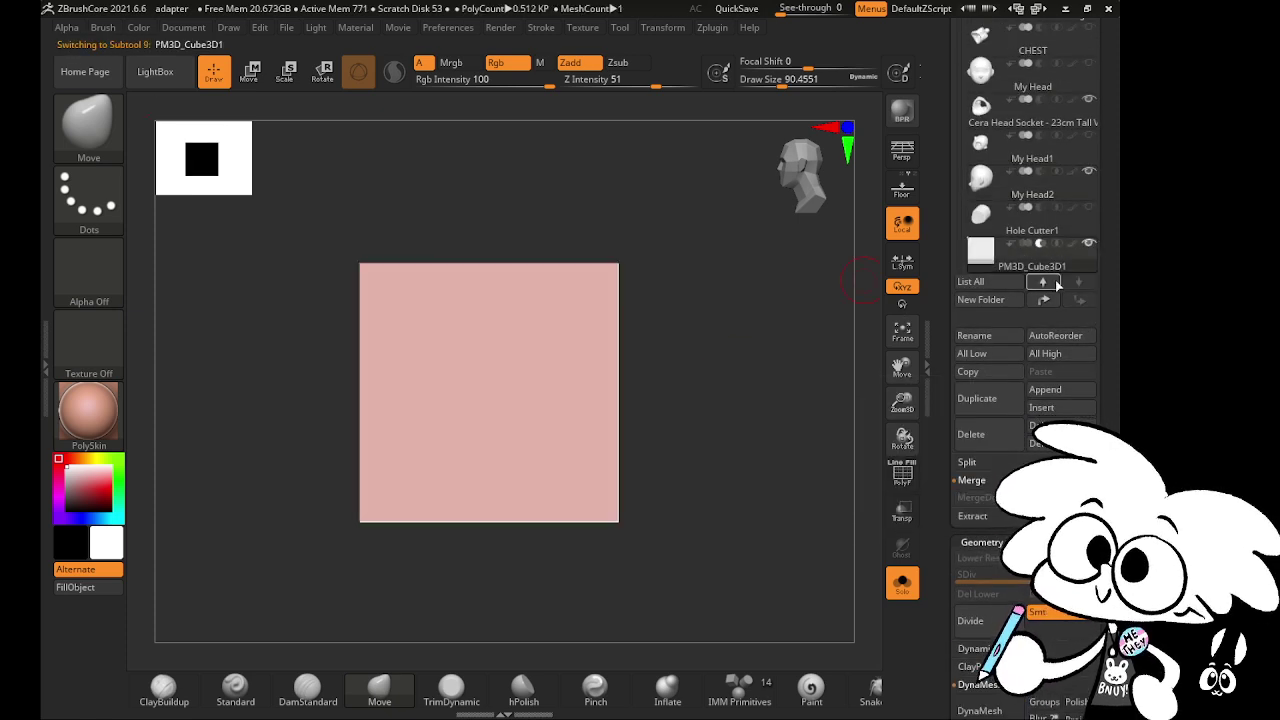
pyautogui.click(1045, 300)
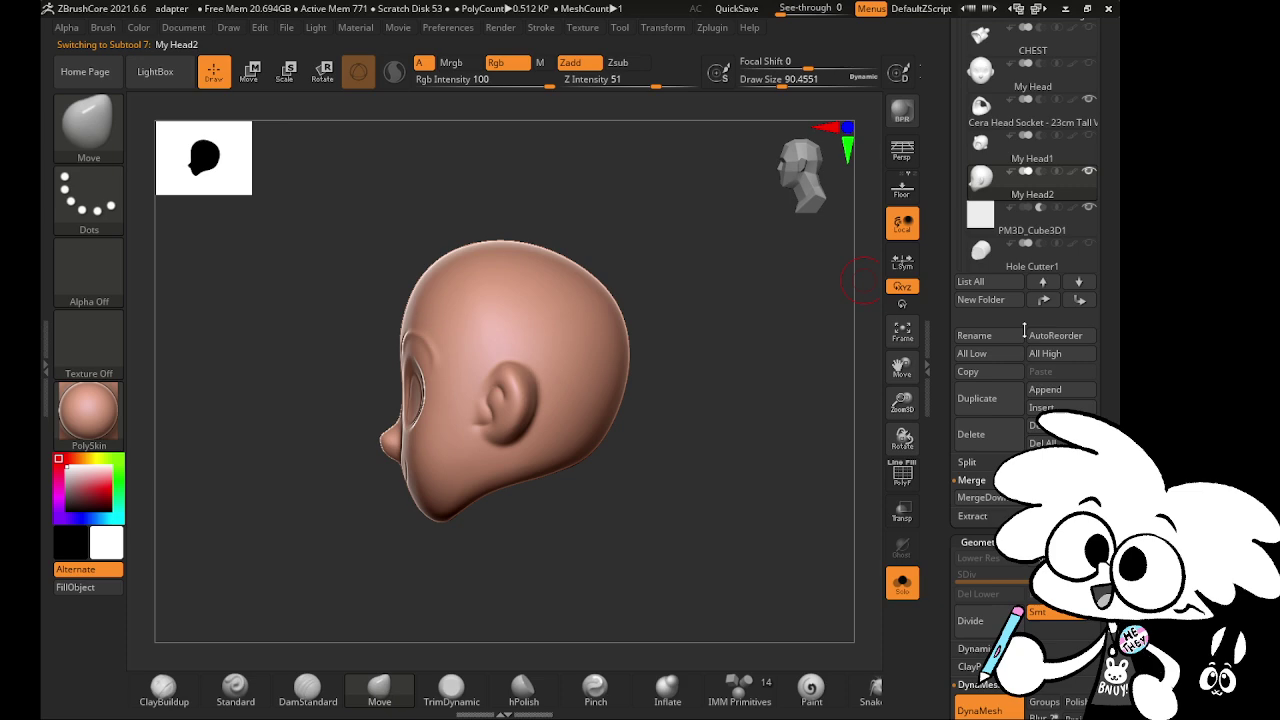
# - Duplicate My Head2 as My Head3 and convert the cube to DynaMesh at resolution 128
pyautogui.click(1063, 260)
pyautogui.moveTo(1099, 395); pyautogui.dragTo(1098, 49)
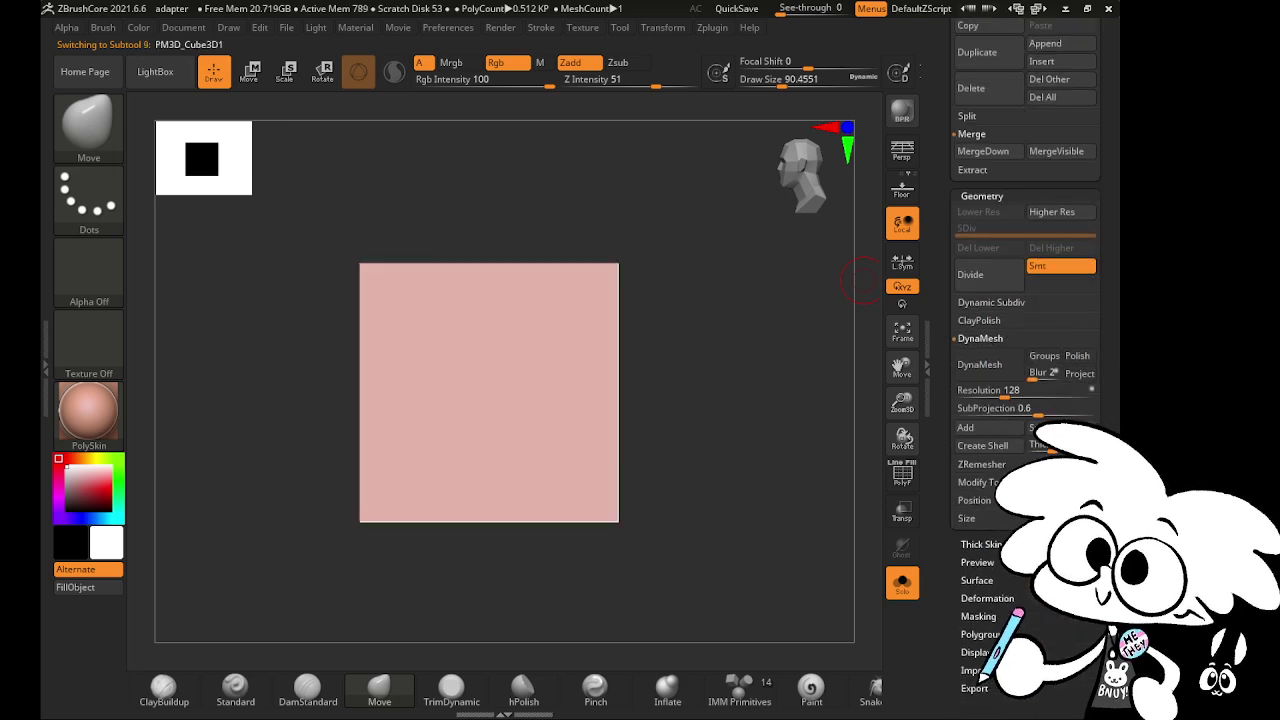
pyautogui.click(1001, 376)
pyautogui.scroll(5, 1100, 300)
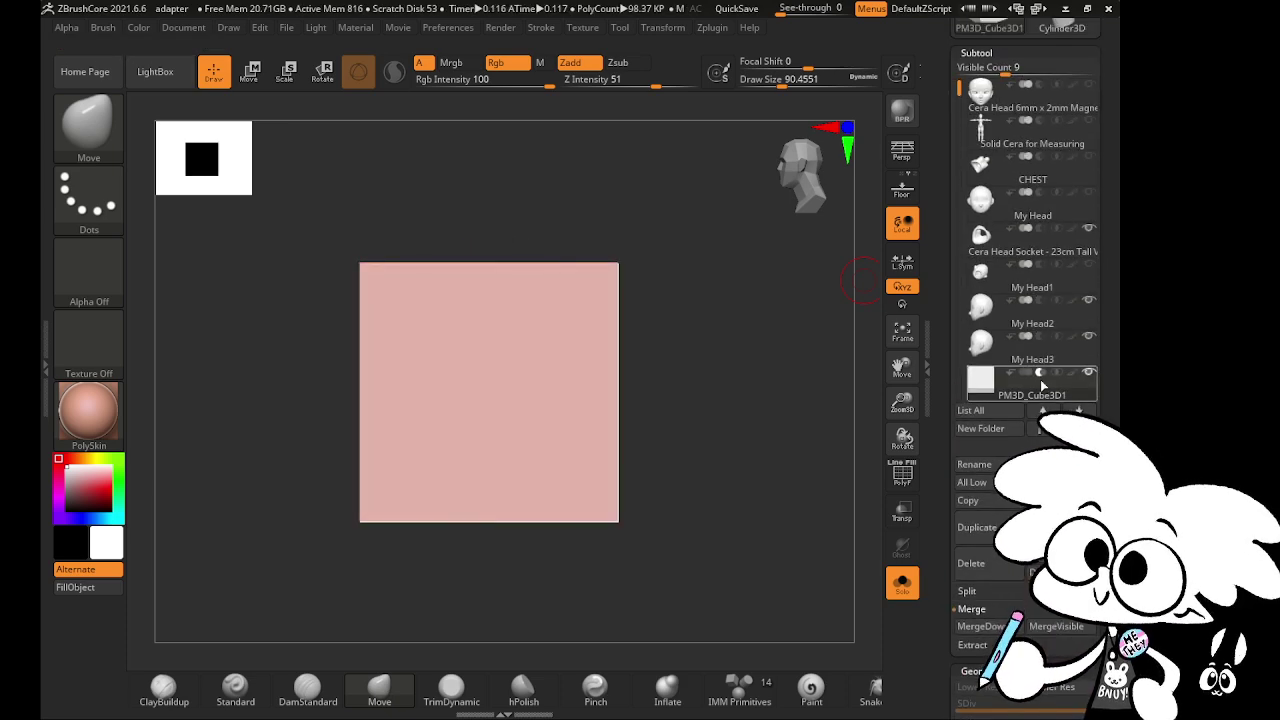
# - Show the cube with the transparent head, rotate it 45 degrees, and move and scale it over the upper back of the skull
pyautogui.click(902, 583)
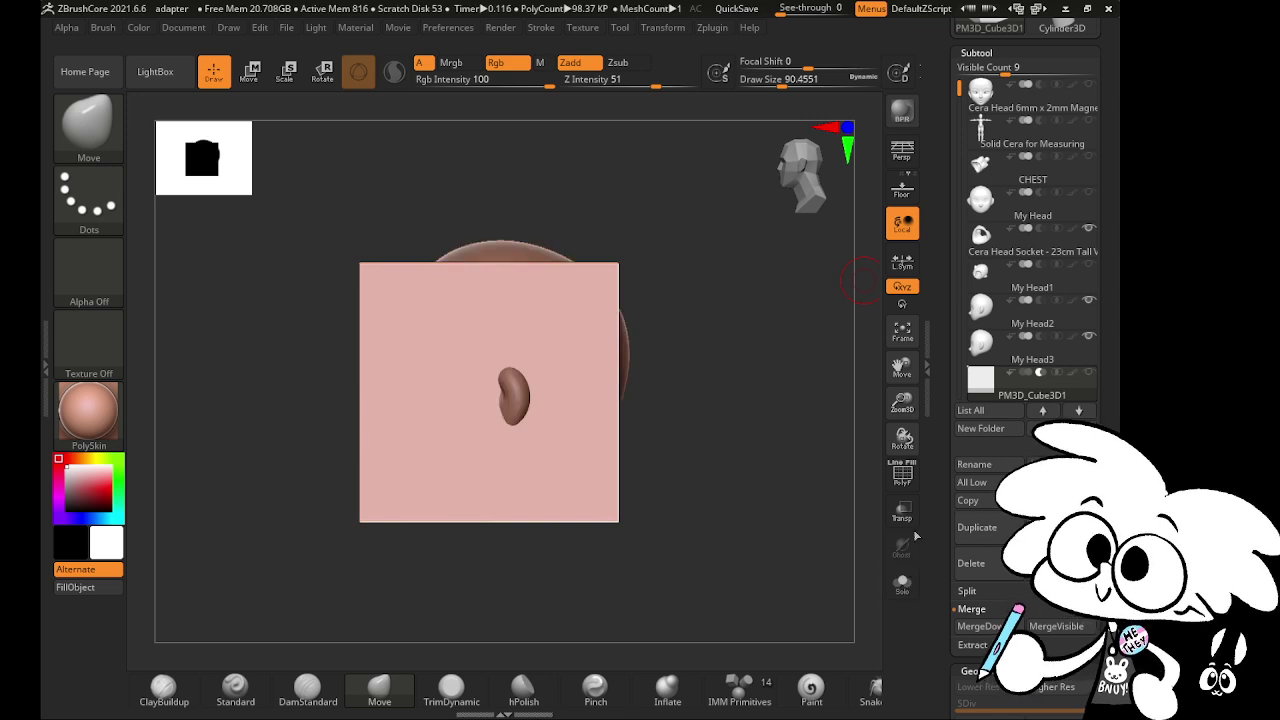
pyautogui.click(902, 511)
pyautogui.press('e')
pyautogui.moveTo(561, 373); pyautogui.dragTo(646, 264)
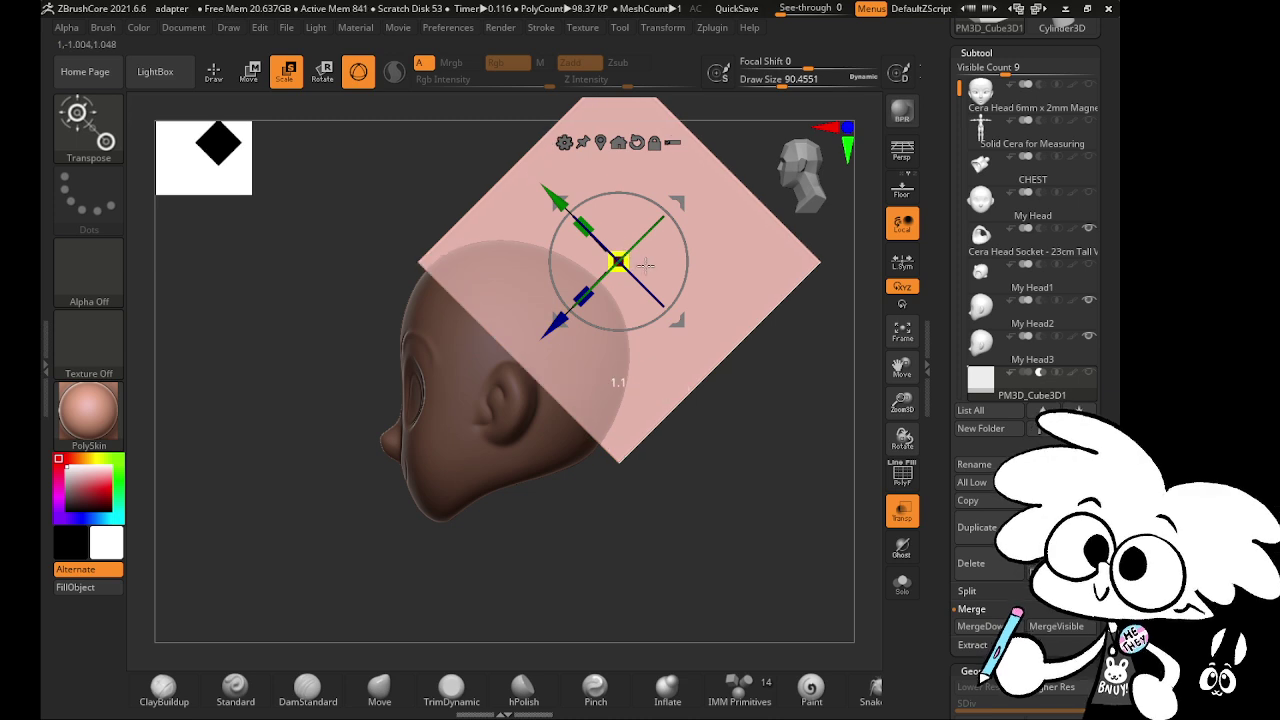
pyautogui.moveTo(557, 320); pyautogui.dragTo(566, 314)
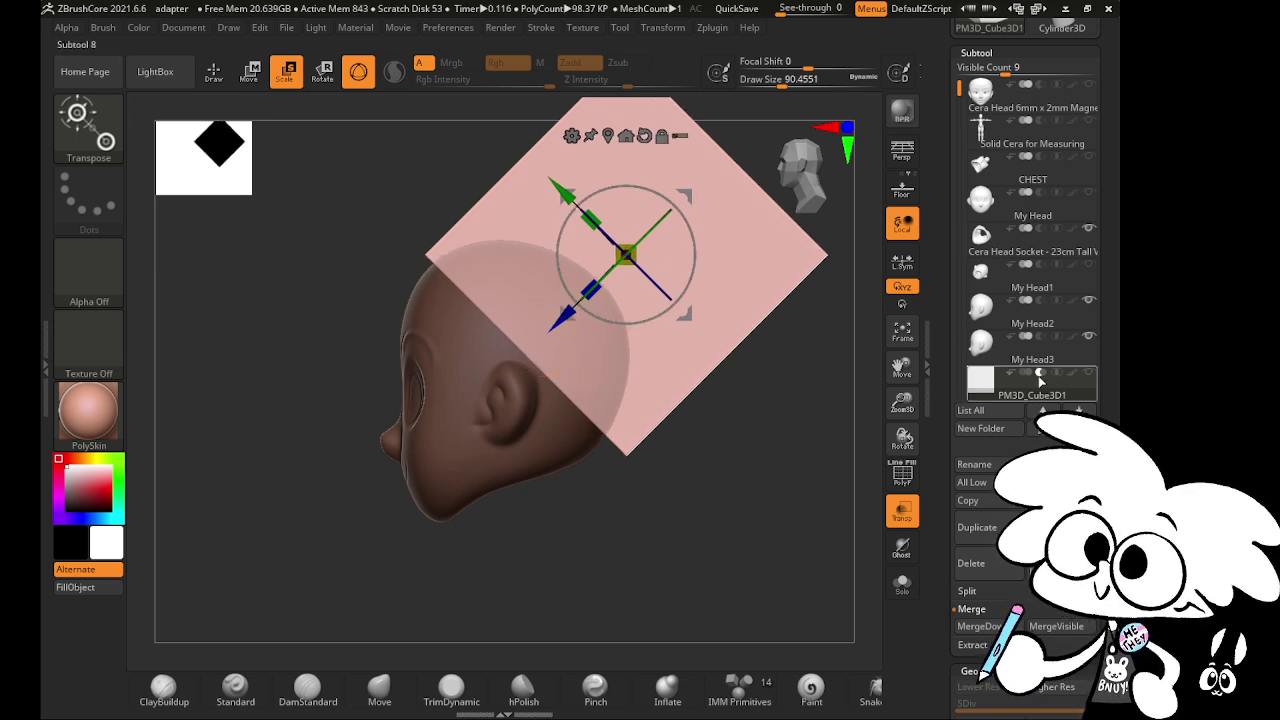
# - Select My Head3 and rebuild its mesh with DynaMesh
pyautogui.scroll(-5, 1108, 416)
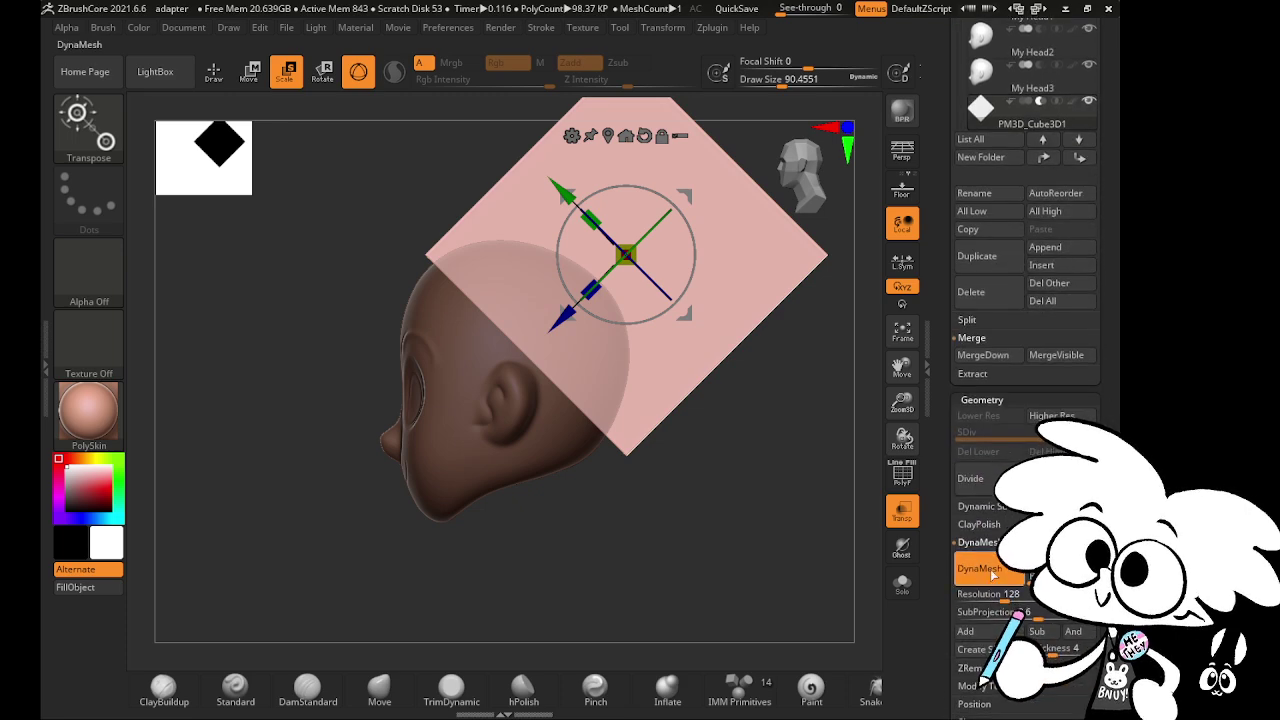
pyautogui.moveTo(1108, 330); pyautogui.dragTo(1108, 396)
pyautogui.click(1066, 260)
pyautogui.moveTo(1111, 346); pyautogui.dragTo(1087, 250)
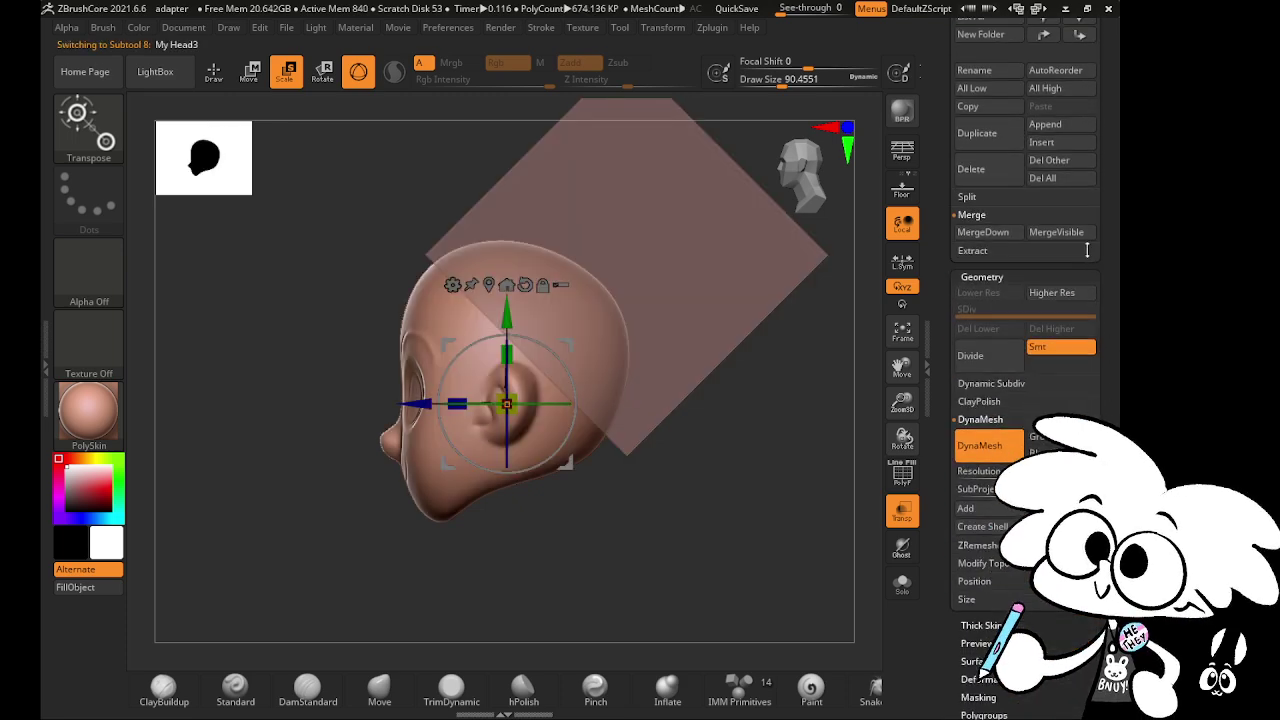
pyautogui.click(990, 445)
# - Duplicate My Head3 as My Head4 and hide My Head3
pyautogui.scroll(4, 1060, 250)
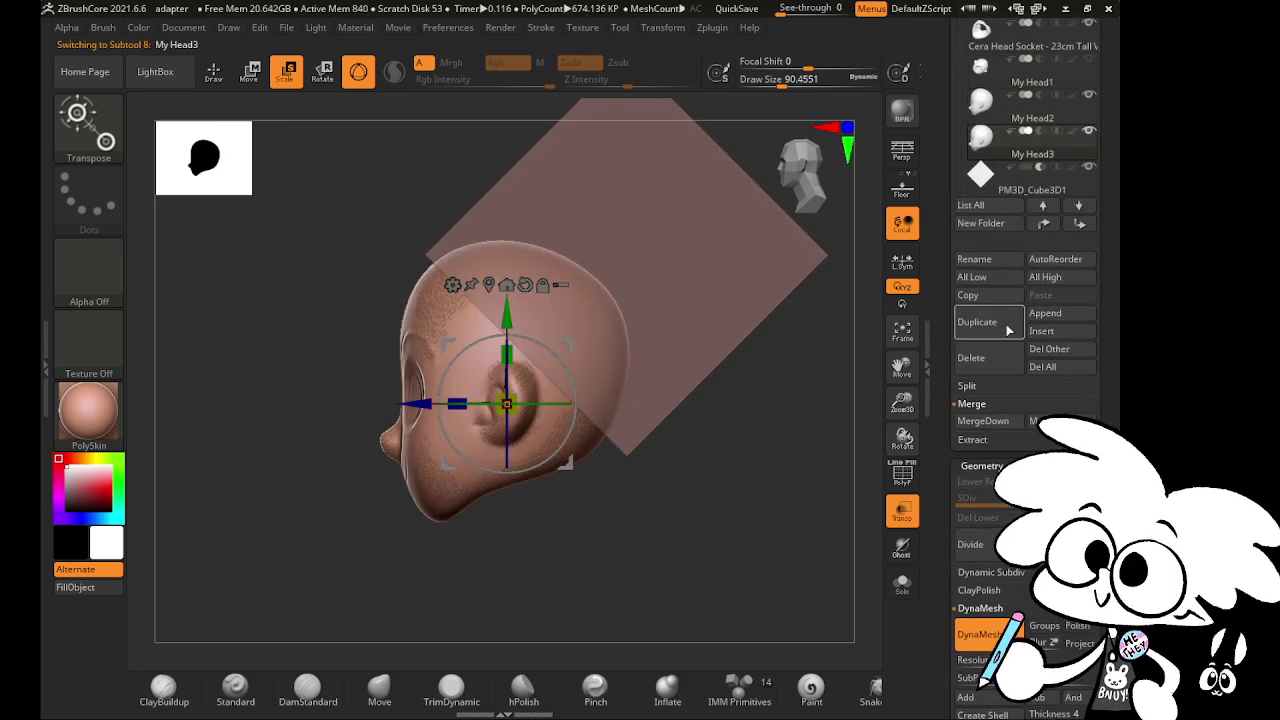
pyautogui.click(1078, 205)
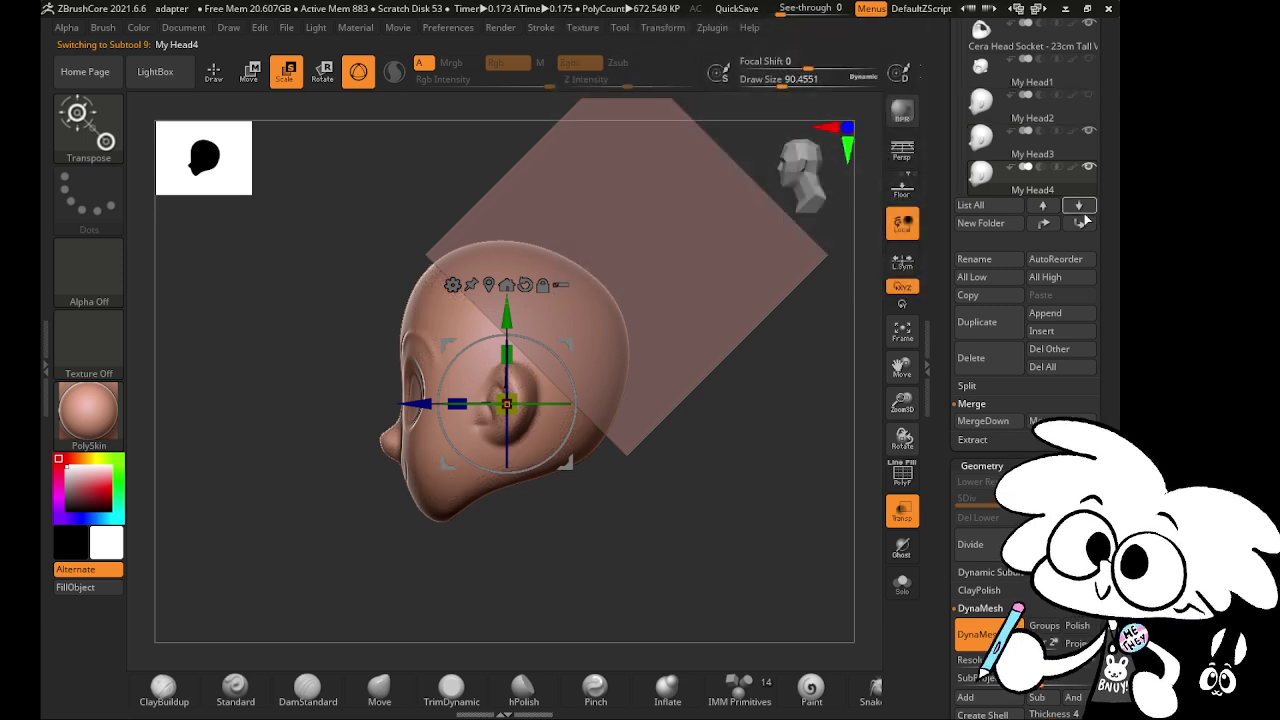
pyautogui.click(1091, 133)
# - Duplicate the cube as PM3D_Cube3D2 and merge My Head4 down with the subtractive PM3D_Cube3D1
pyautogui.click(1078, 206)
pyautogui.click(1078, 206)
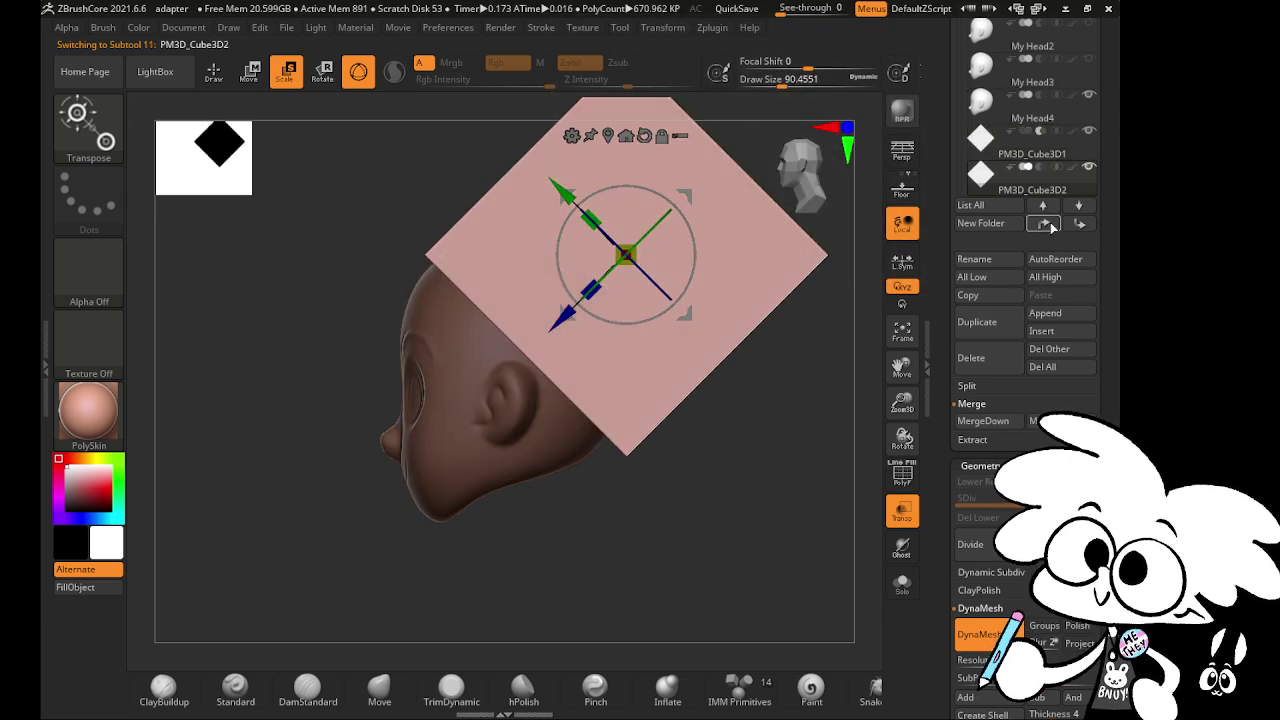
pyautogui.click(1045, 205)
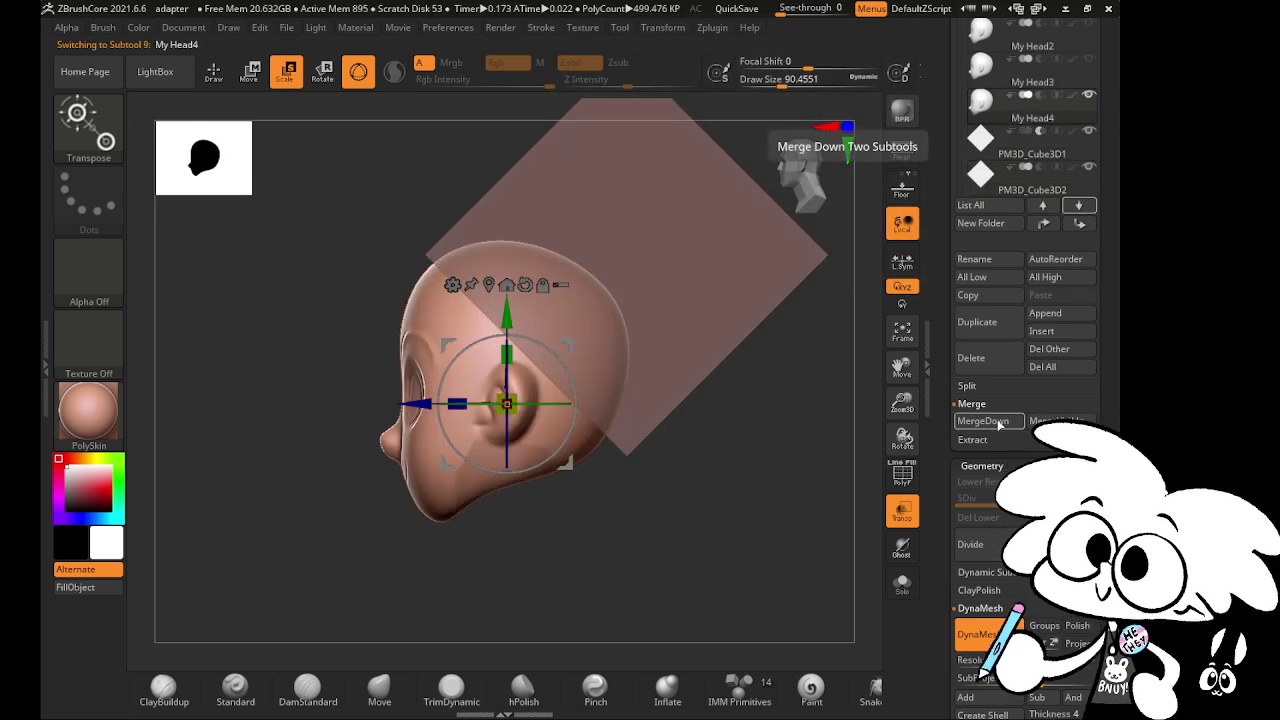
pyautogui.click(985, 421)
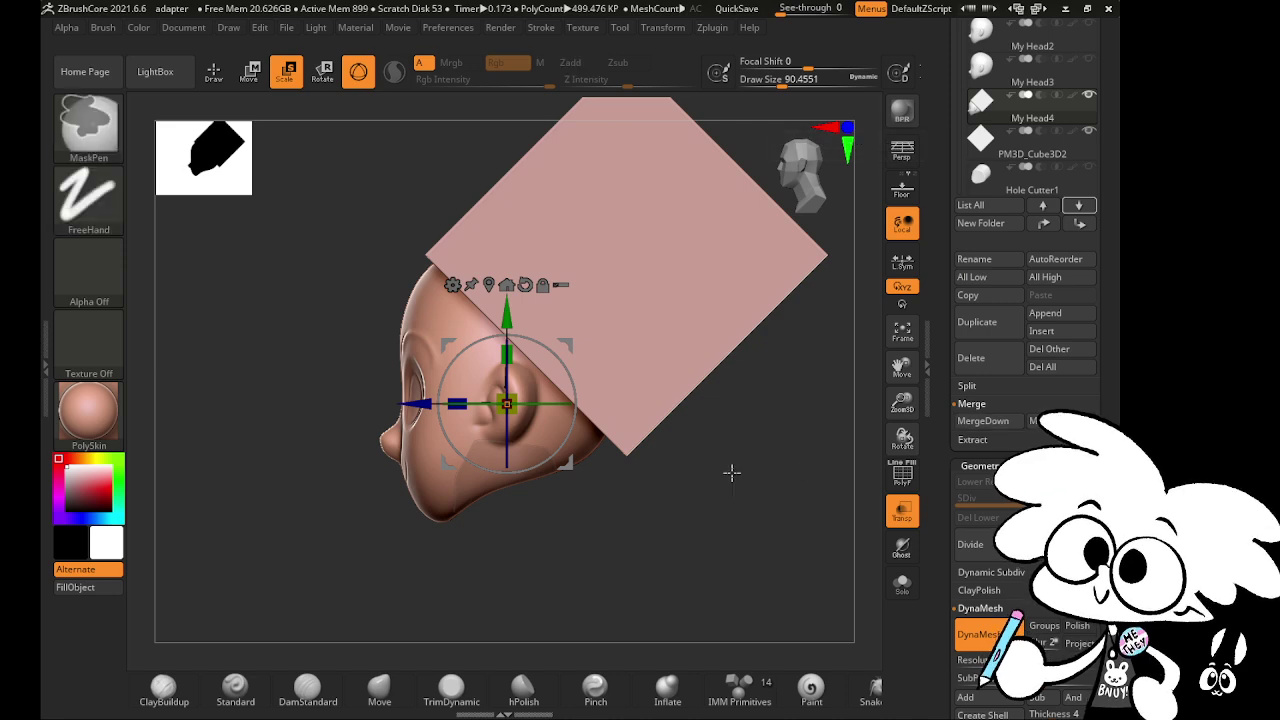
# - Remesh My Head4 with DynaMesh to subtract the merged cube, and isolate the cut head
pyautogui.moveTo(716, 462)
pyautogui.keyDown('ctrl'); pyautogui.mouseDown()
pyautogui.moveTo(800, 543)
pyautogui.moveTo(814, 480)
pyautogui.moveTo(806, 551)
pyautogui.moveTo(777, 537)
pyautogui.moveTo(826, 478)
pyautogui.mouseUp(); pyautogui.keyUp('ctrl')
pyautogui.click(903, 587)
pyautogui.moveTo(903, 407); pyautogui.dragTo(846, 564)
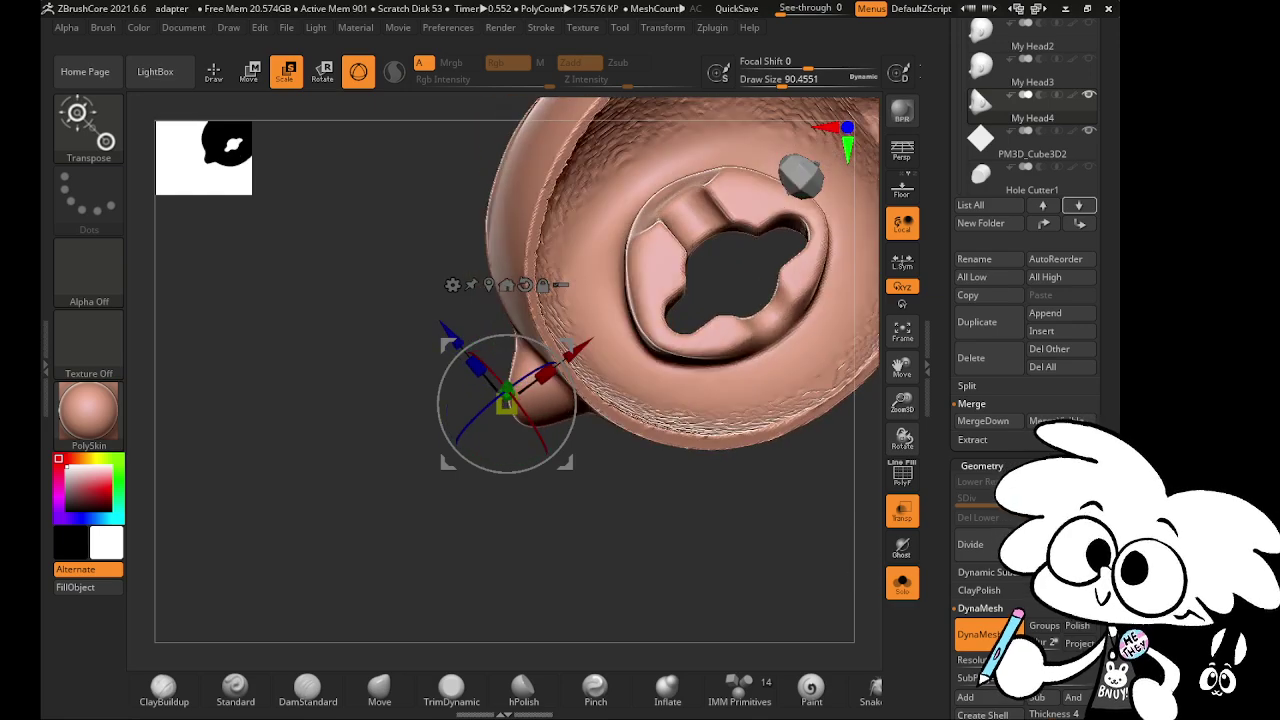
# - Smooth the rough inner walls of the hollow My Head4 around the socket and along the cut rim
pyautogui.click(88, 128)
pyautogui.click(684, 138)
pyautogui.moveTo(903, 362); pyautogui.dragTo(794, 463)
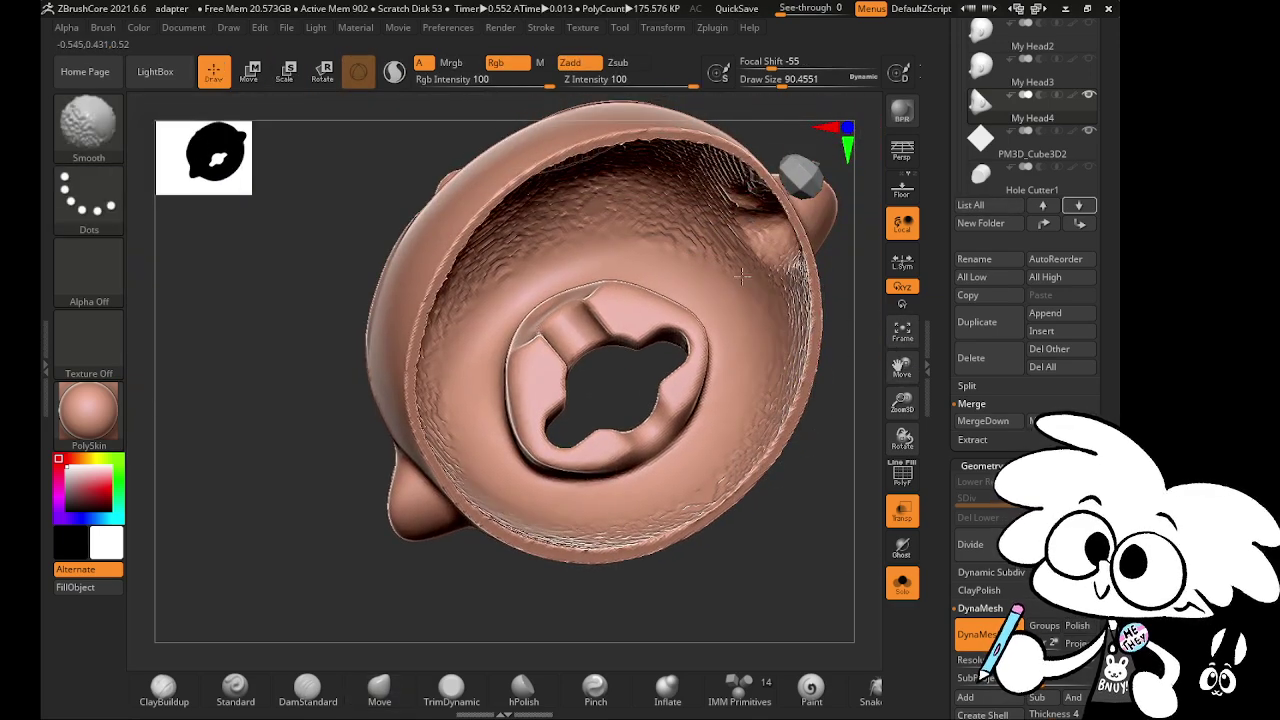
pyautogui.keyDown('shift'); pyautogui.moveTo(742, 276); pyautogui.dragTo(570, 231); pyautogui.keyUp('shift')
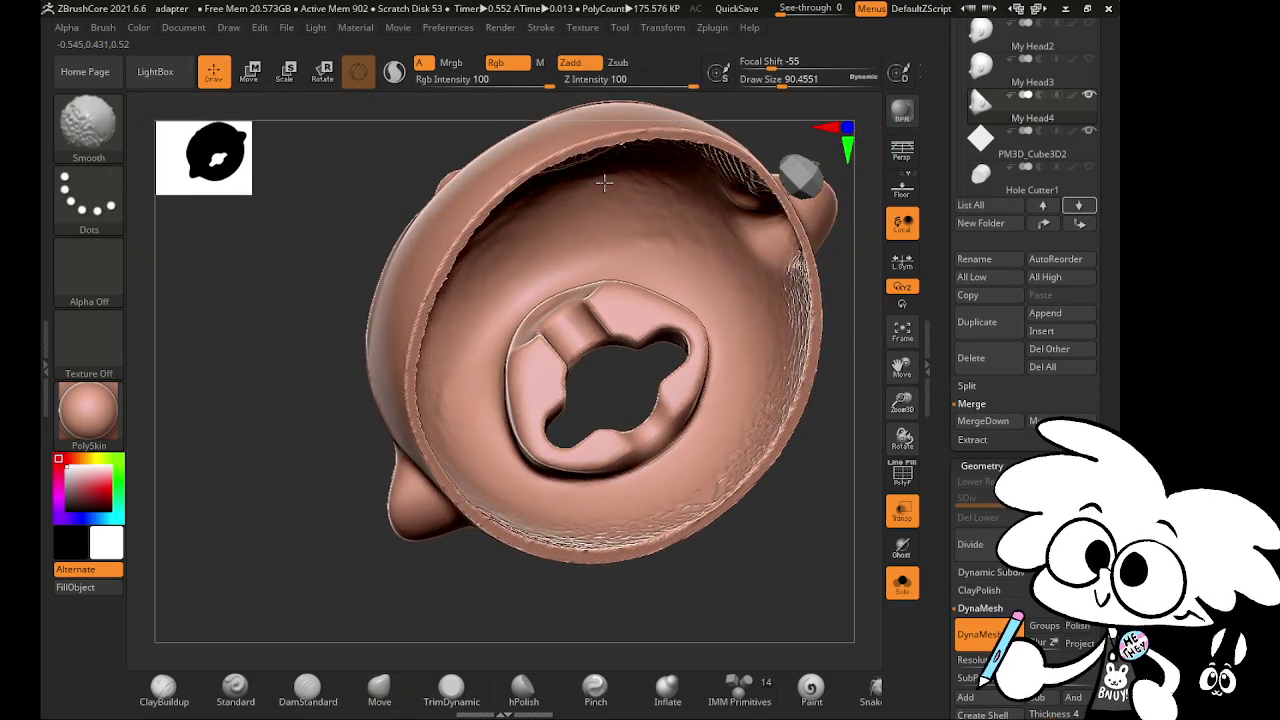
pyautogui.keyDown('shift'); pyautogui.moveTo(604, 183); pyautogui.dragTo(619, 164); pyautogui.keyUp('shift')
pyautogui.moveTo(732, 540); pyautogui.dragTo(825, 437)
pyautogui.keyDown('shift'); pyautogui.moveTo(824, 238); pyautogui.dragTo(811, 365); pyautogui.keyUp('shift')
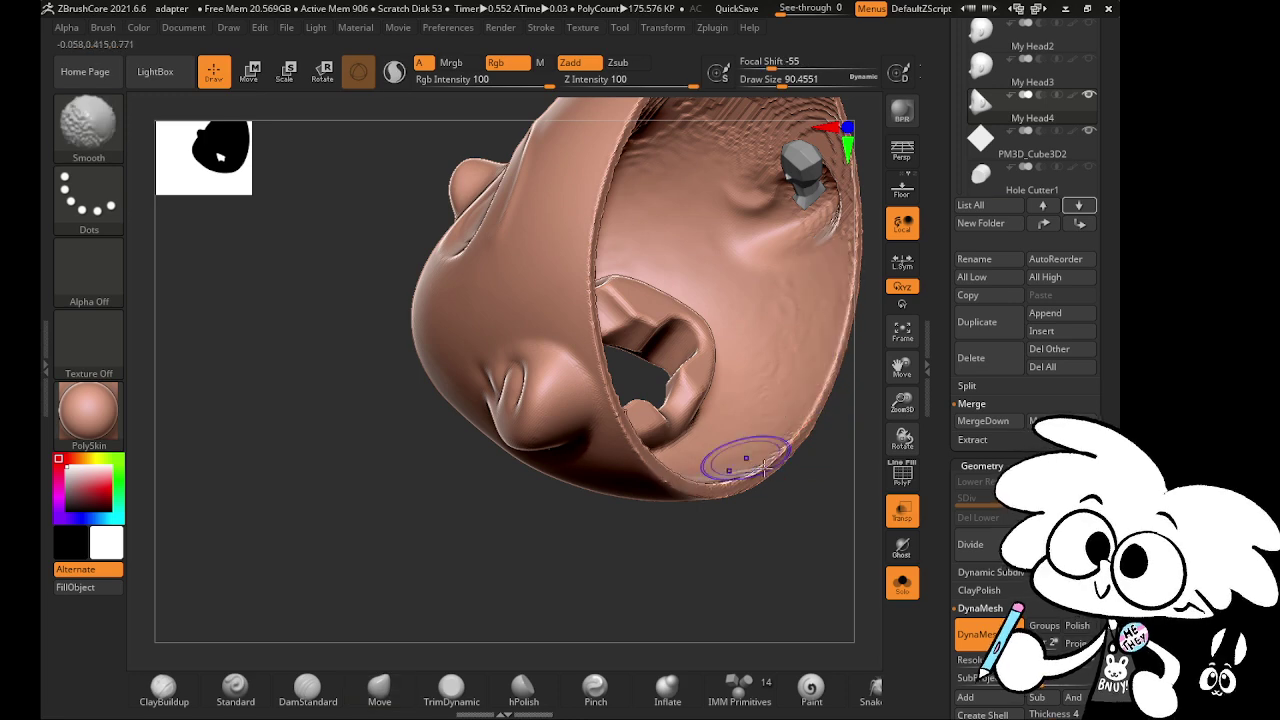
pyautogui.moveTo(812, 497); pyautogui.dragTo(735, 490)
pyautogui.moveTo(698, 378); pyautogui.dragTo(708, 388)
pyautogui.moveTo(790, 462); pyautogui.dragTo(772, 488)
pyautogui.moveTo(668, 362); pyautogui.dragTo(682, 376)
# - Turn off Solo and transparency, and hide the cube so the head shows on the chest from the front
pyautogui.moveTo(705, 500)
pyautogui.mouseDown()
pyautogui.moveTo(800, 432)
pyautogui.moveTo(837, 517)
pyautogui.moveTo(872, 530)
pyautogui.mouseUp()
pyautogui.moveTo(903, 402); pyautogui.dragTo(1005, 182)
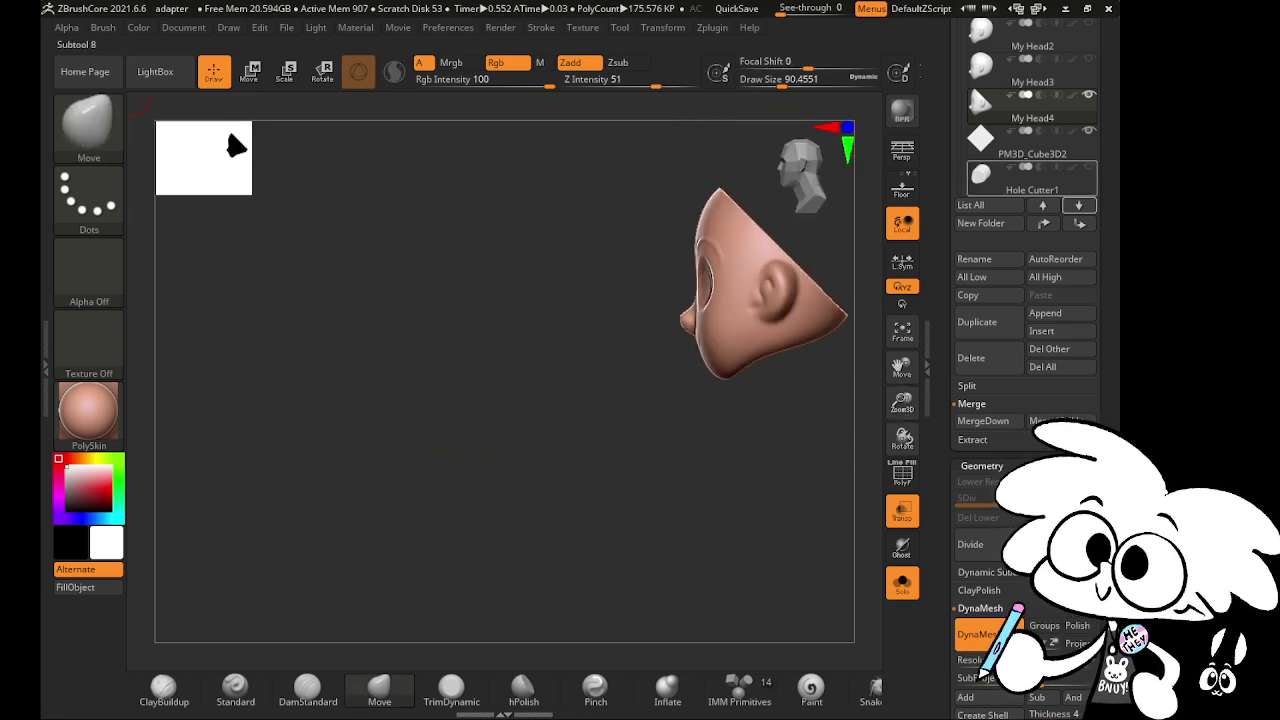
pyautogui.scroll(5, 1030, 300)
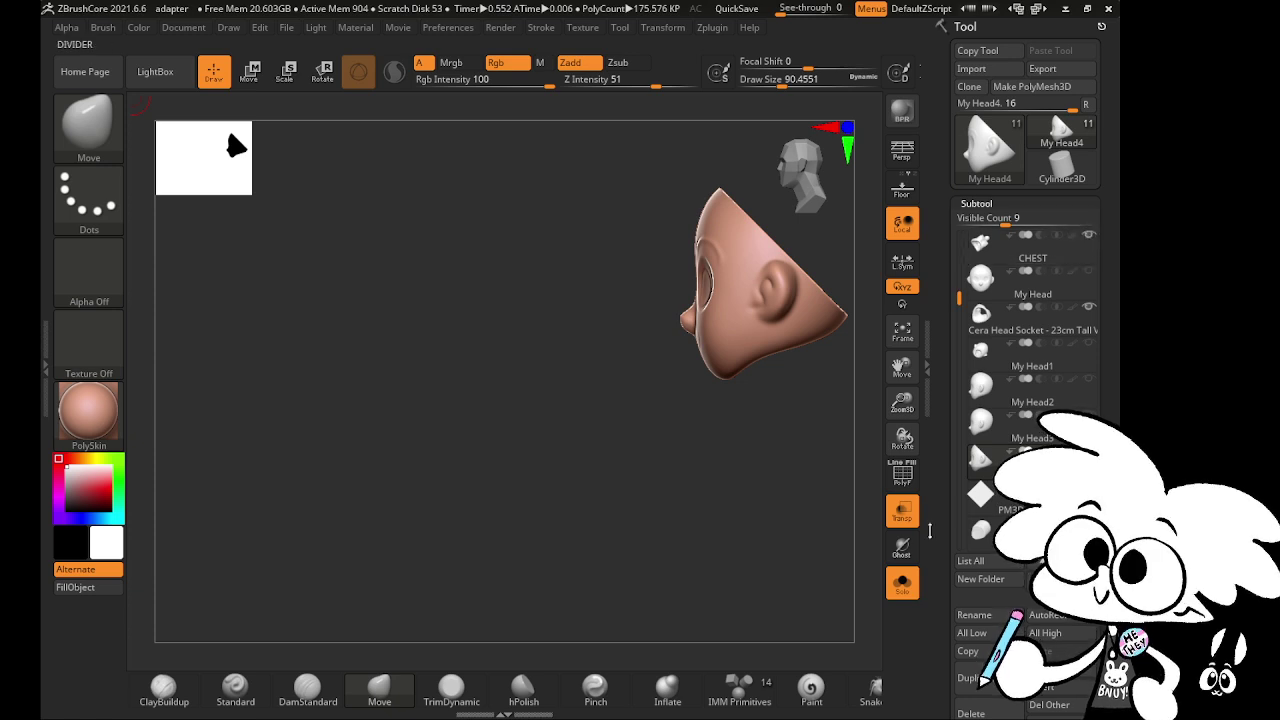
pyautogui.click(904, 582)
pyautogui.scroll(-1, 965, 375)
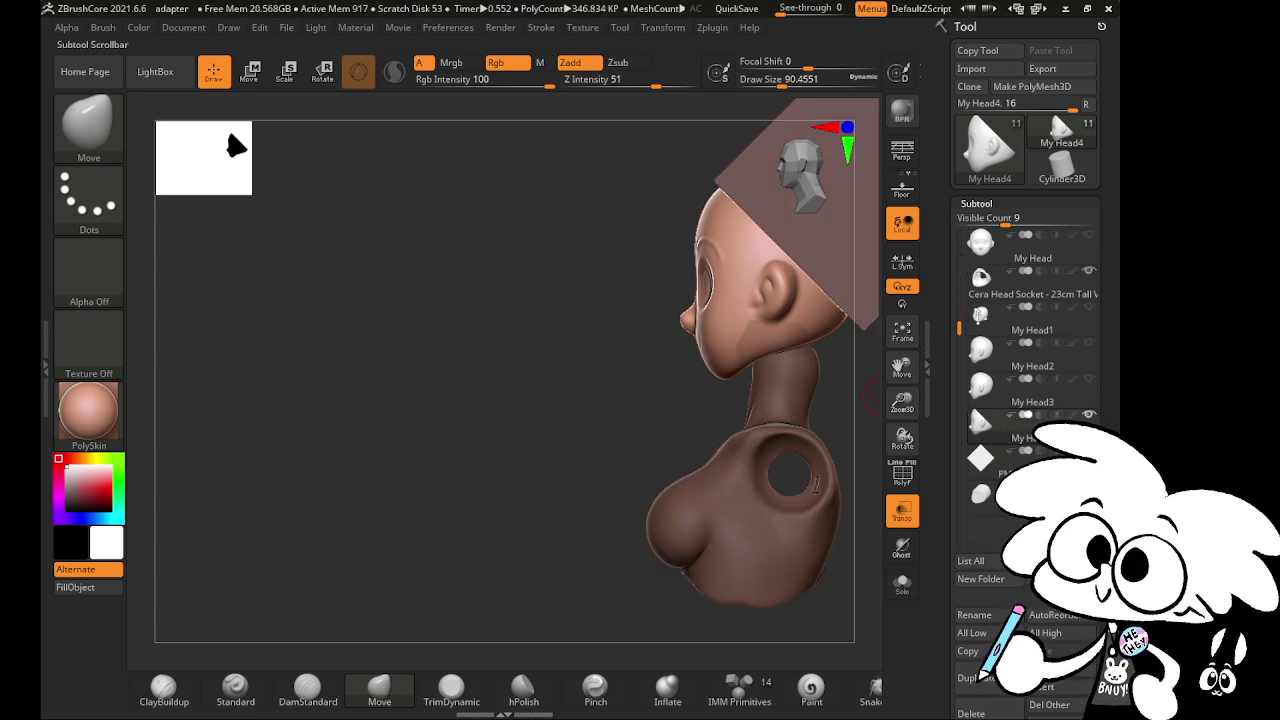
pyautogui.click(902, 578)
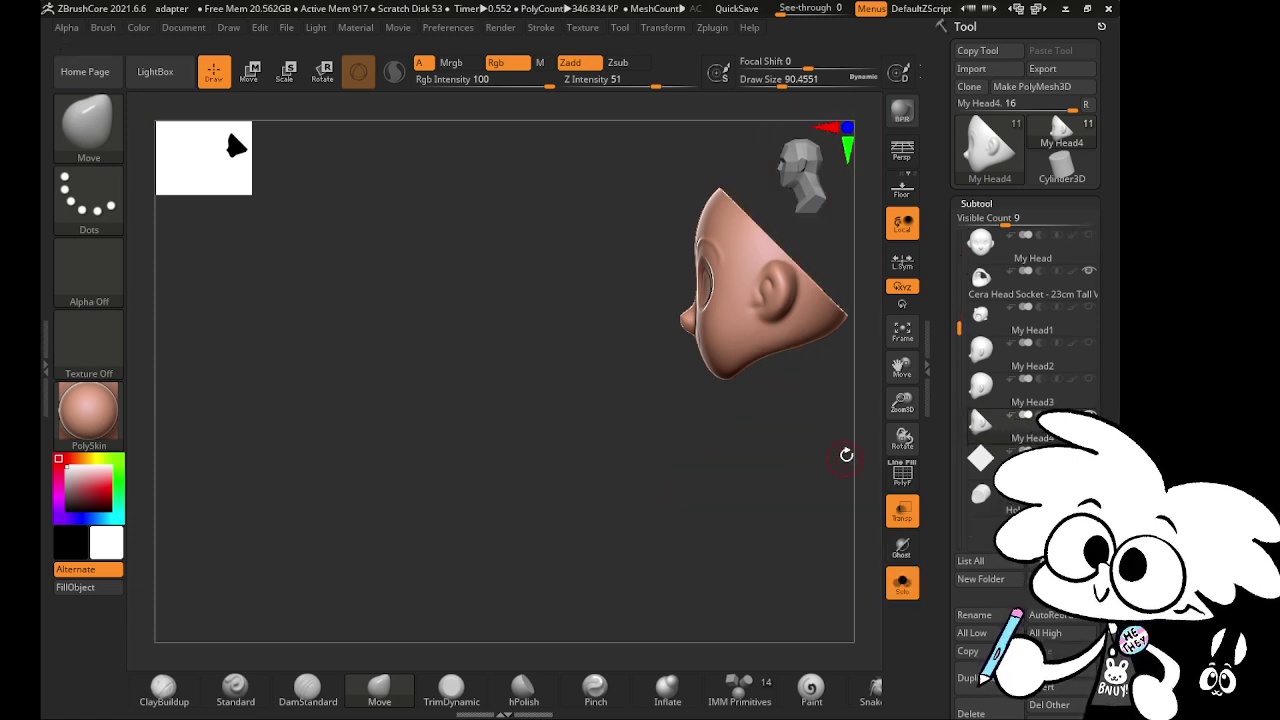
pyautogui.click(902, 582)
pyautogui.click(902, 512)
pyautogui.moveTo(845, 427)
pyautogui.mouseDown()
pyautogui.moveTo(790, 500)
pyautogui.moveTo(815, 579)
pyautogui.moveTo(845, 523)
pyautogui.moveTo(848, 451)
pyautogui.moveTo(862, 440)
pyautogui.mouseUp()
pyautogui.moveTo(904, 369); pyautogui.dragTo(746, 371)
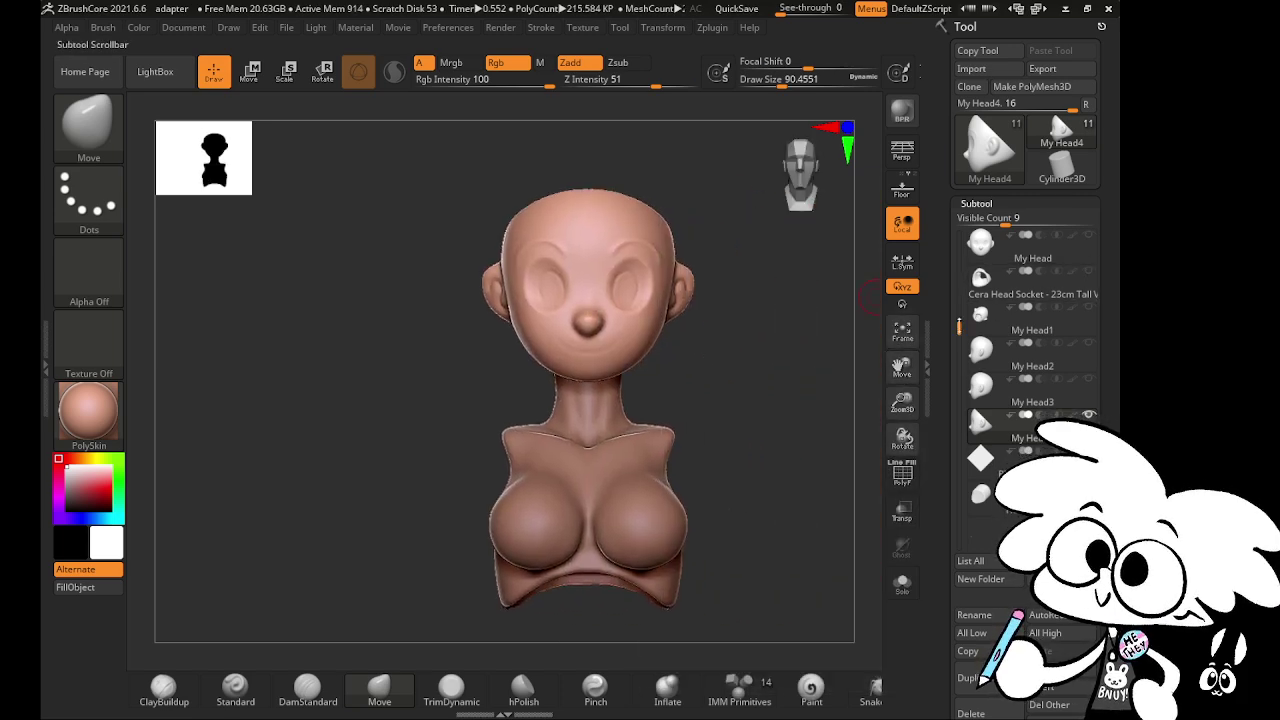
# - Show and select the Solid Cera for Measuring body, framing its head and upper body
pyautogui.moveTo(959, 325); pyautogui.dragTo(959, 240)
pyautogui.click(1089, 298)
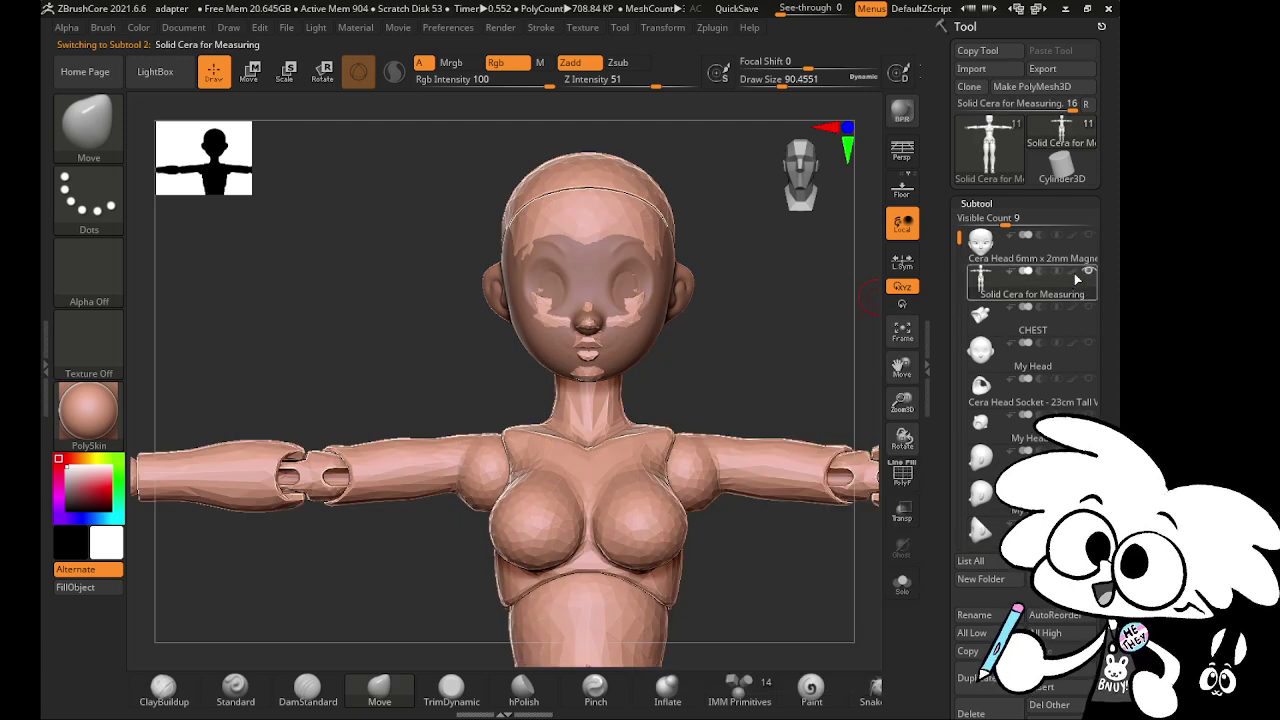
pyautogui.moveTo(900, 403); pyautogui.dragTo(826, 291)
# - Mask the head of Solid Cera for Measuring, split off and delete the masked points, and reselect My Head4
pyautogui.moveTo(463, 181)
pyautogui.keyDown('ctrl'); pyautogui.mouseDown()
pyautogui.moveTo(753, 336)
pyautogui.moveTo(720, 349)
pyautogui.moveTo(720, 328)
pyautogui.mouseUp(); pyautogui.keyUp('ctrl')
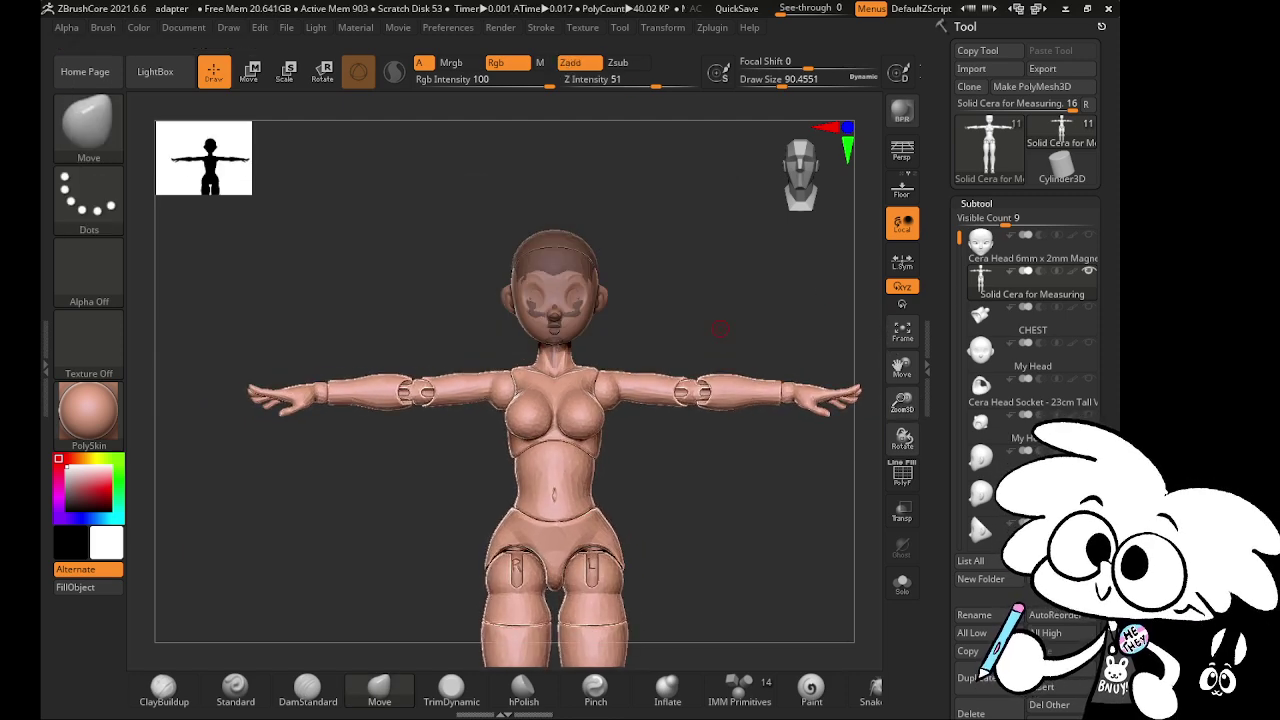
pyautogui.click(1005, 500)
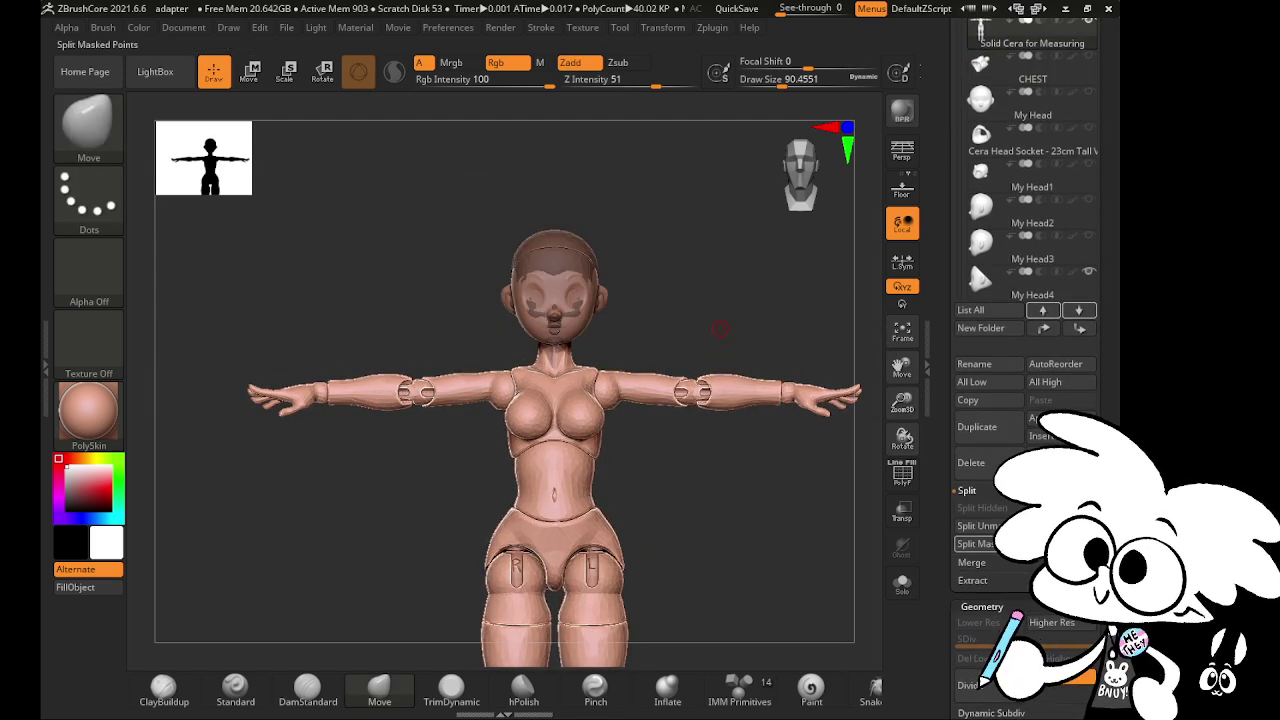
pyautogui.click(975, 543)
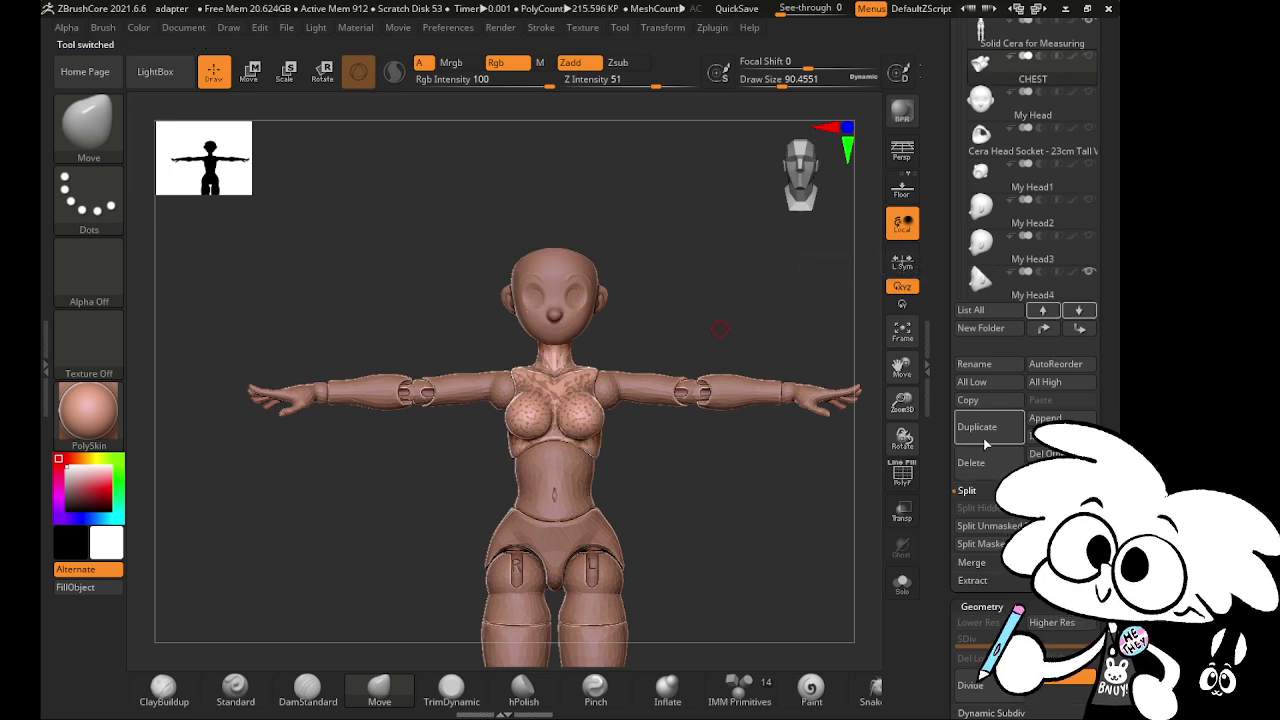
pyautogui.click(1040, 285)
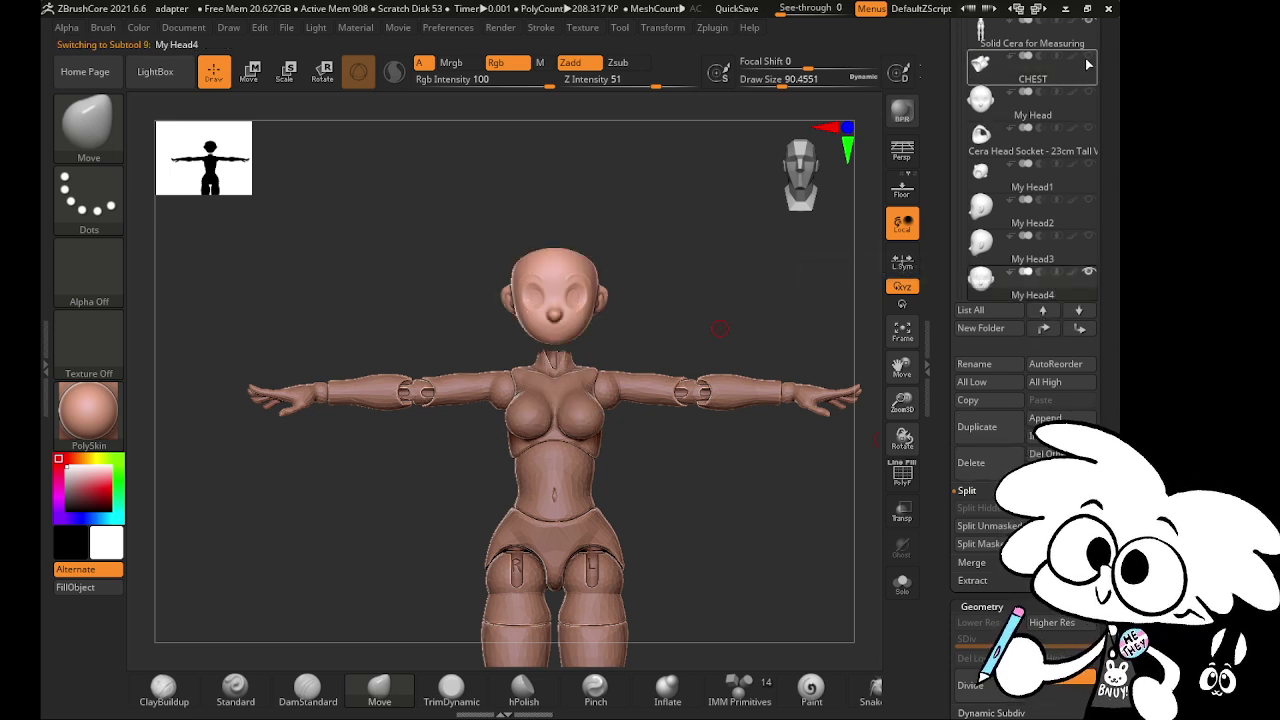
pyautogui.moveTo(700, 490); pyautogui.dragTo(934, 583)
pyautogui.moveTo(835, 345); pyautogui.dragTo(800, 320)
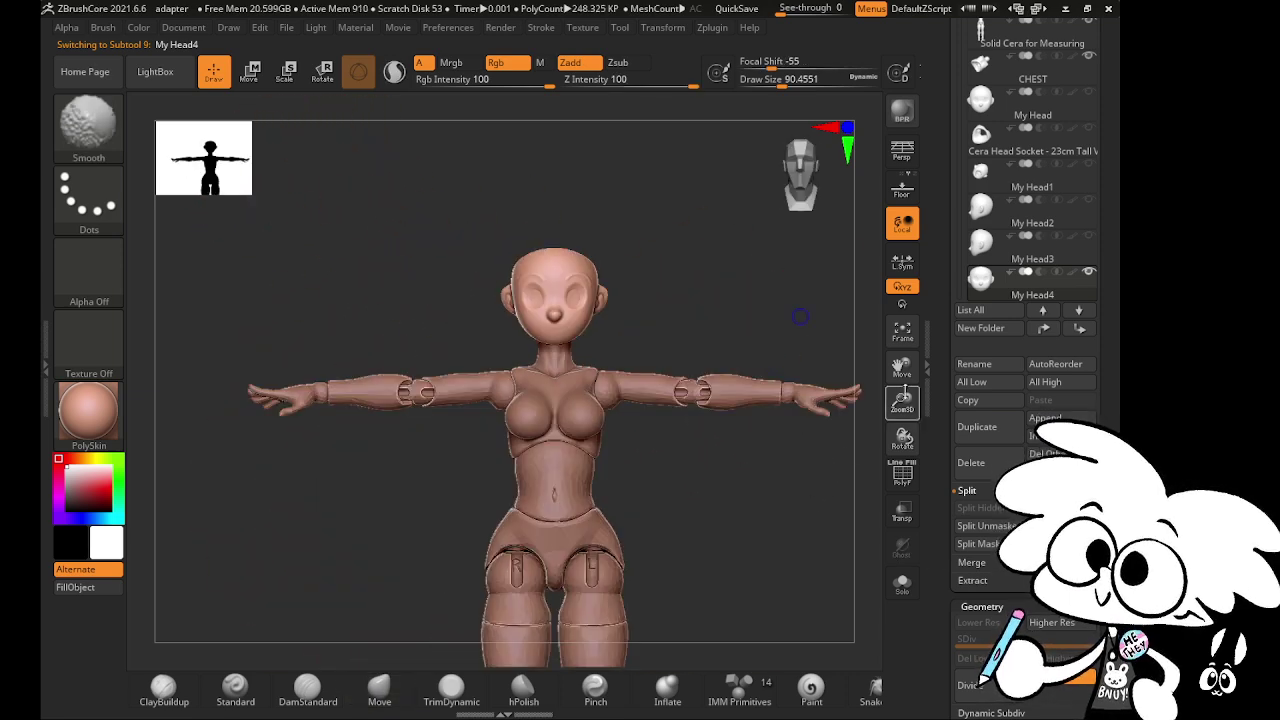
# - Duplicate PM3D_Cube3D2 and move the copy diagonally down over the face, flush with the original cube's cutting face
pyautogui.moveTo(902, 403); pyautogui.dragTo(995, 320)
pyautogui.click(1079, 311)
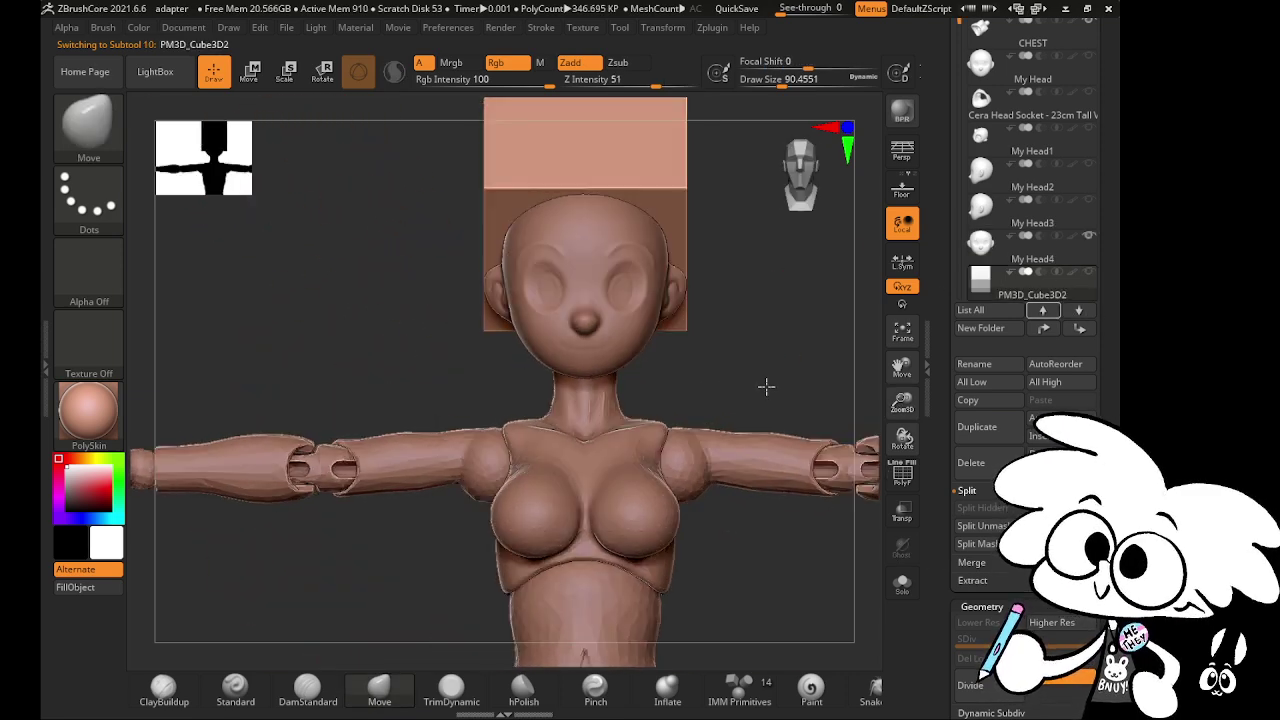
pyautogui.keyDown('shift'); pyautogui.moveTo(766, 386); pyautogui.dragTo(700, 386); pyautogui.keyUp('shift')
pyautogui.click(977, 426)
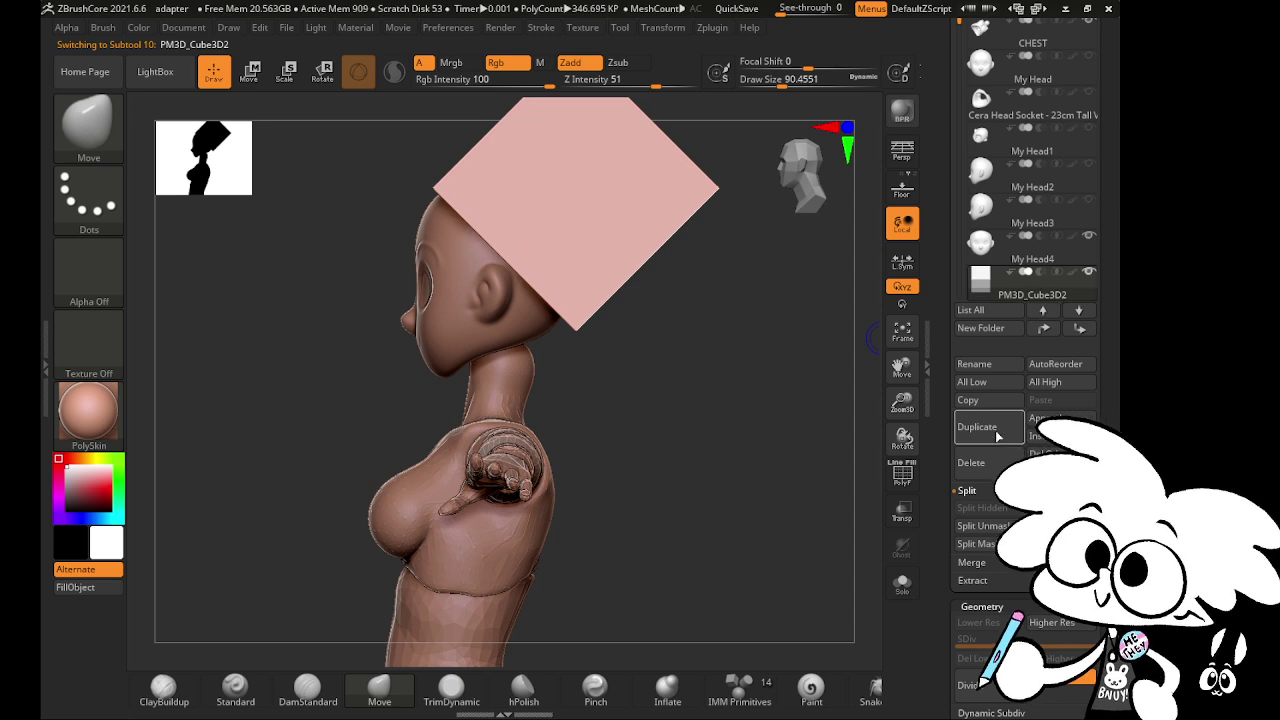
pyautogui.moveTo(900, 419); pyautogui.dragTo(900, 449)
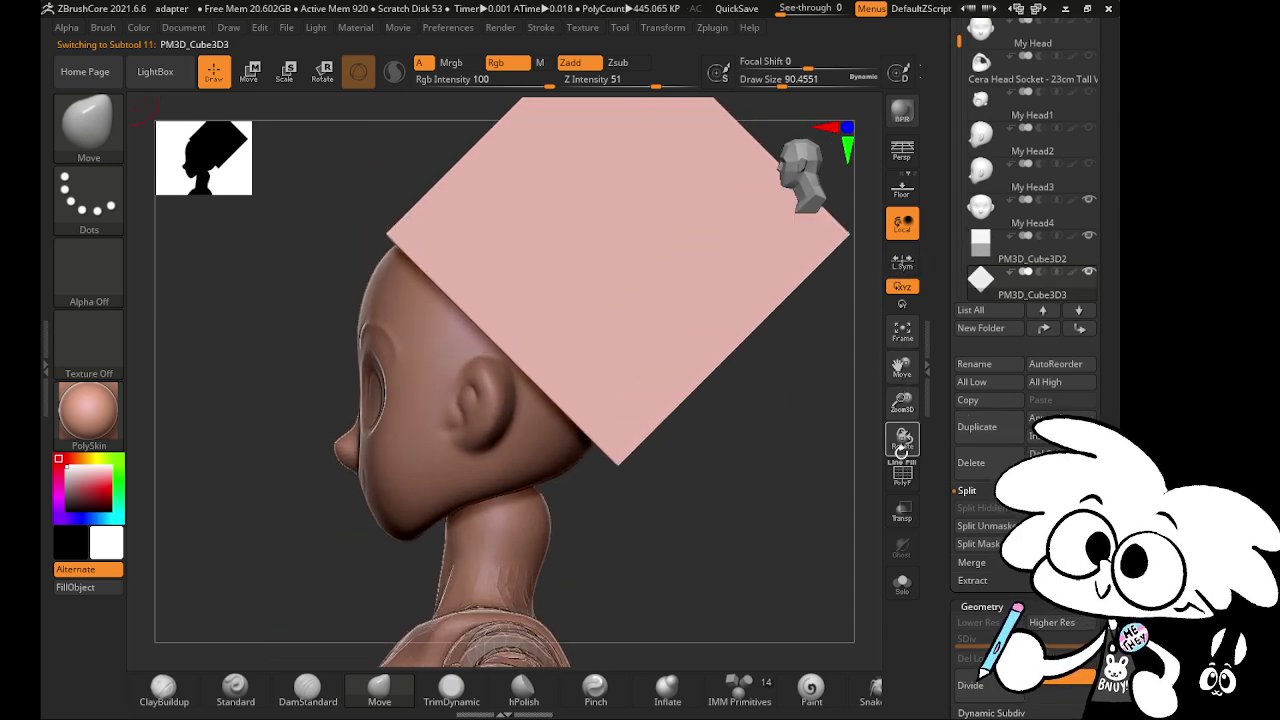
pyautogui.press('e')
pyautogui.keyDown('ctrl'); pyautogui.moveTo(554, 297); pyautogui.dragTo(386, 587); pyautogui.keyUp('ctrl')
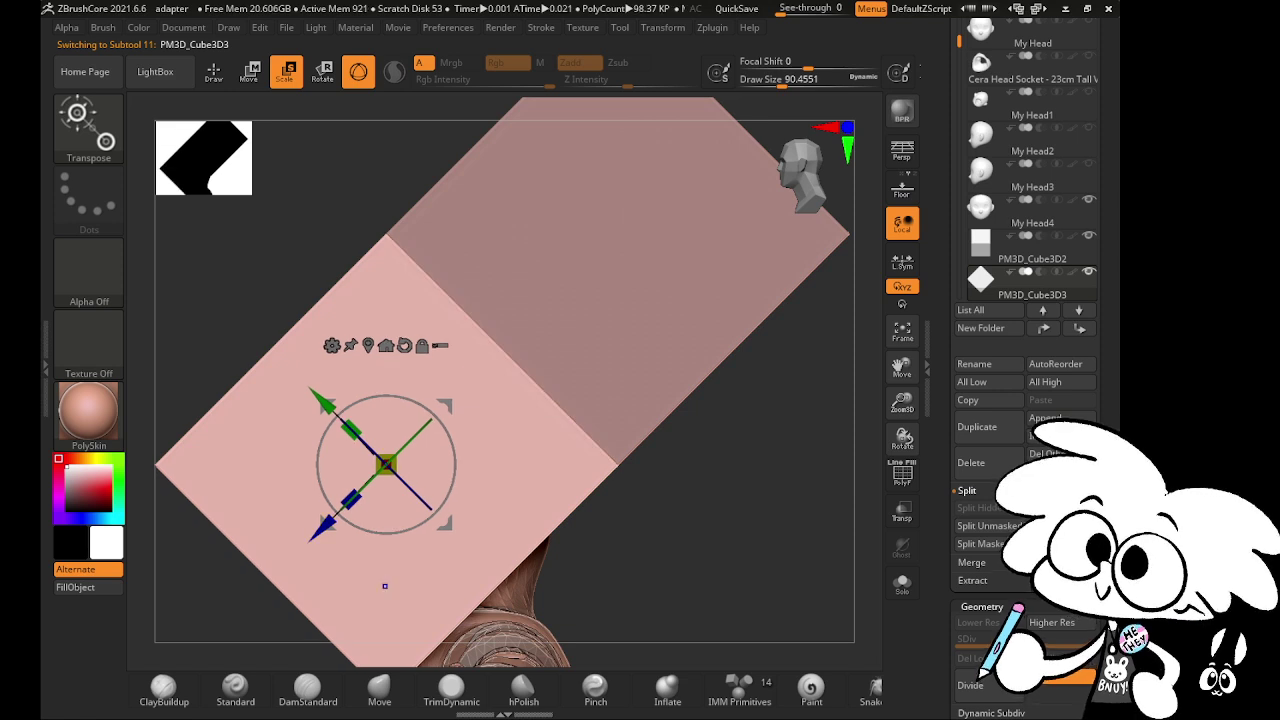
# - Show My Head3 with My Head4 and PM3D_Cube3D2 hidden, duplicate it, and place the copy below My Head4
pyautogui.click(1085, 174)
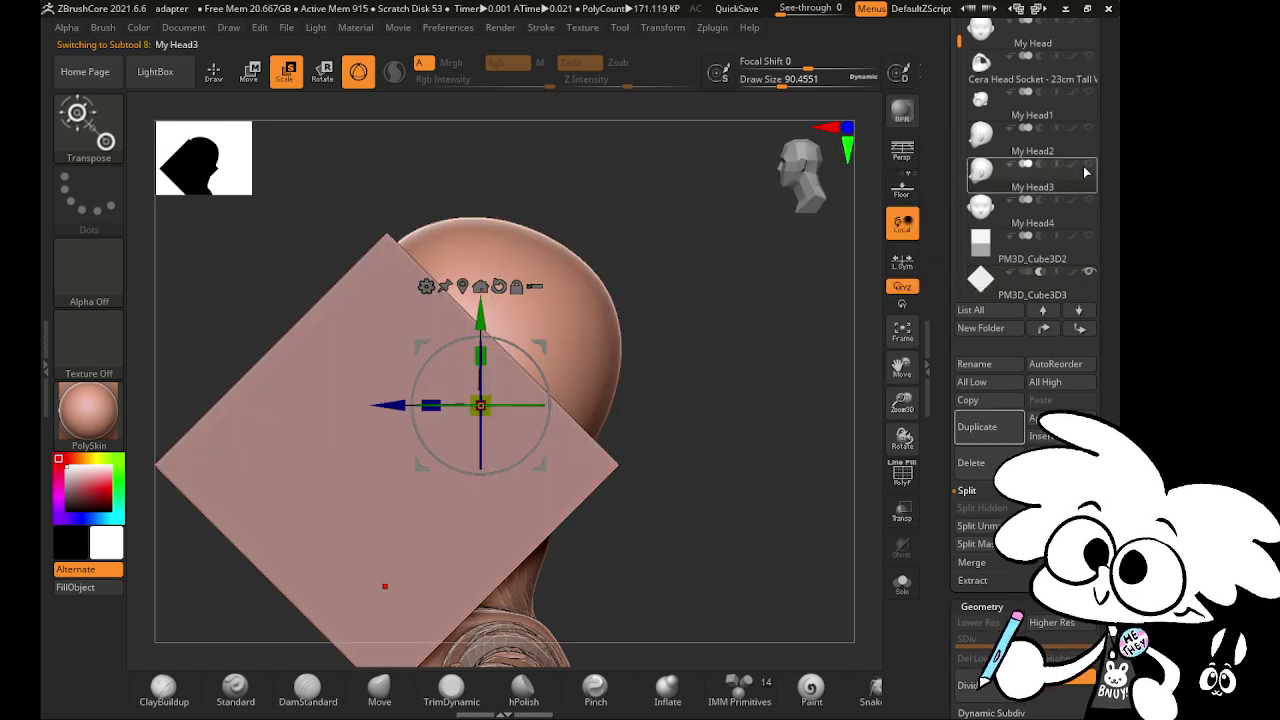
pyautogui.click(977, 426)
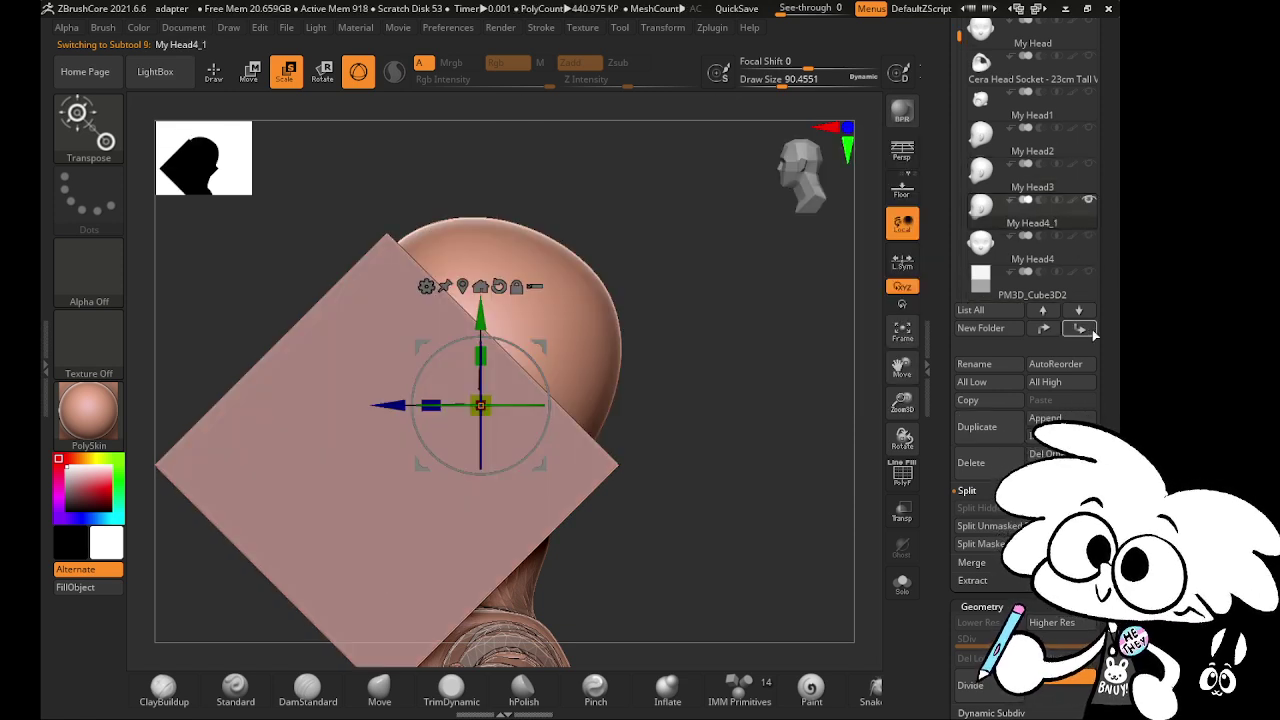
pyautogui.click(1080, 329)
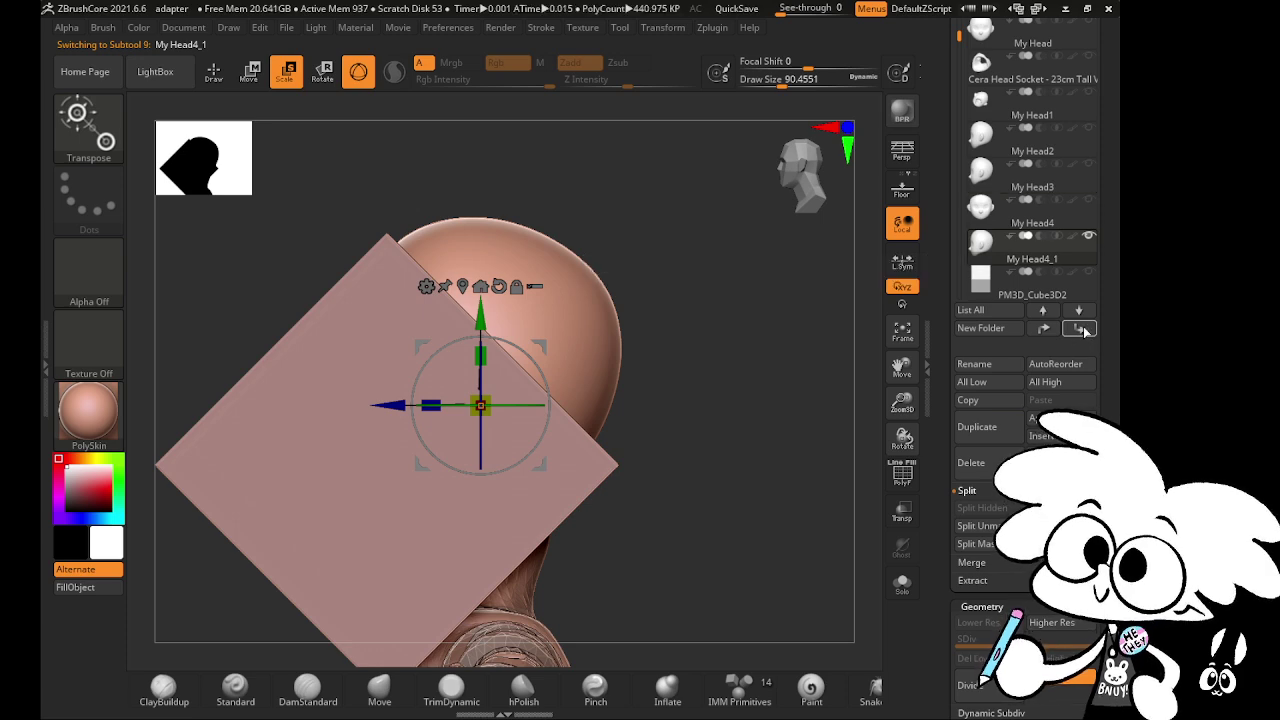
# - Reorder PM3D_Cube3D2 above My Head4_1 so PM3D_Cube3D3 sits directly beneath the head copy, and select My Head4_1
pyautogui.click(1048, 285)
pyautogui.moveTo(1062, 290)
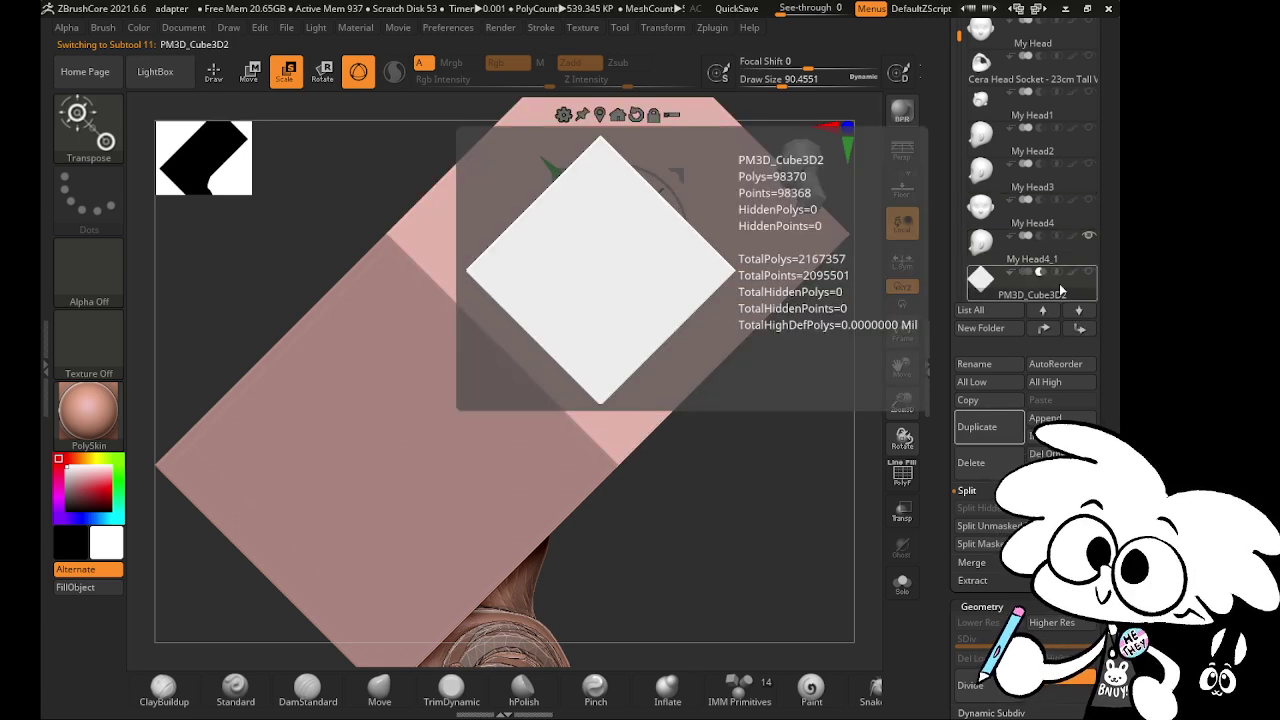
pyautogui.click(1044, 310)
pyautogui.click(1080, 329)
pyautogui.click(1079, 310)
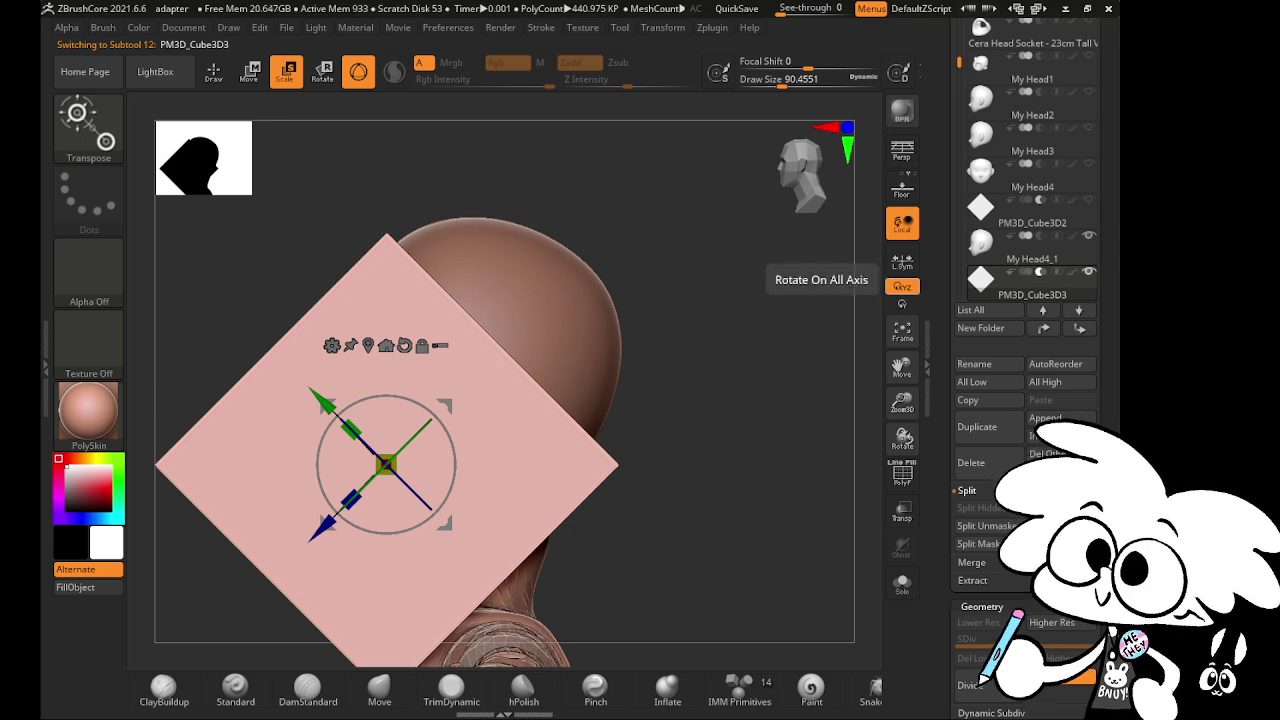
pyautogui.click(1049, 312)
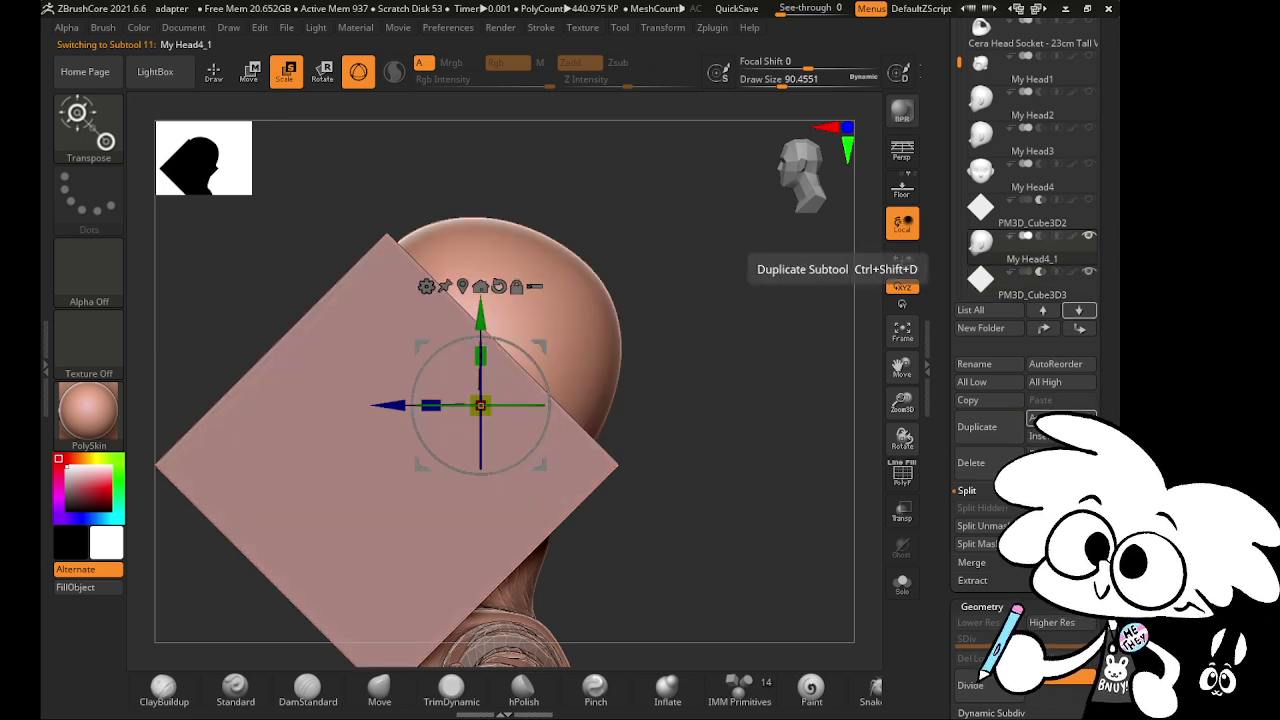
# - Merge My Head4_1 down with the subtractive PM3D_Cube3D3 and remesh with DynaMesh to leave only the rear head cap
pyautogui.scroll(-3, 977, 427)
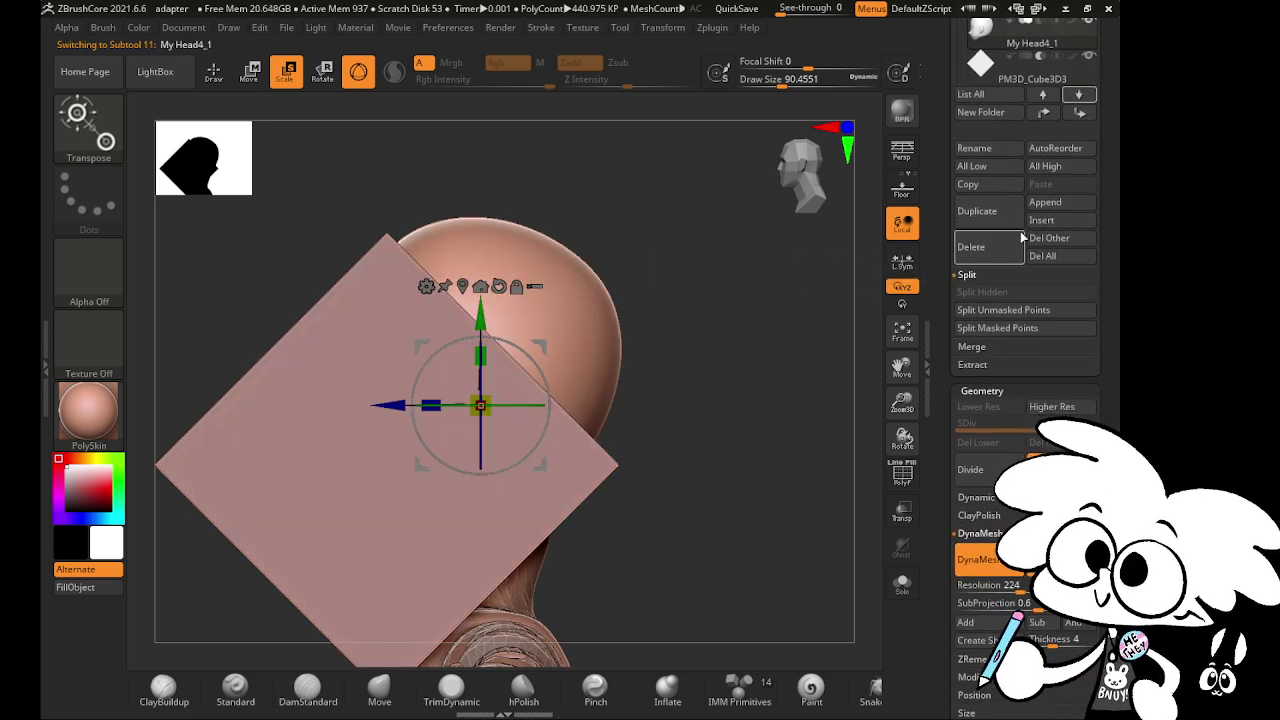
pyautogui.click(982, 349)
pyautogui.click(1031, 316)
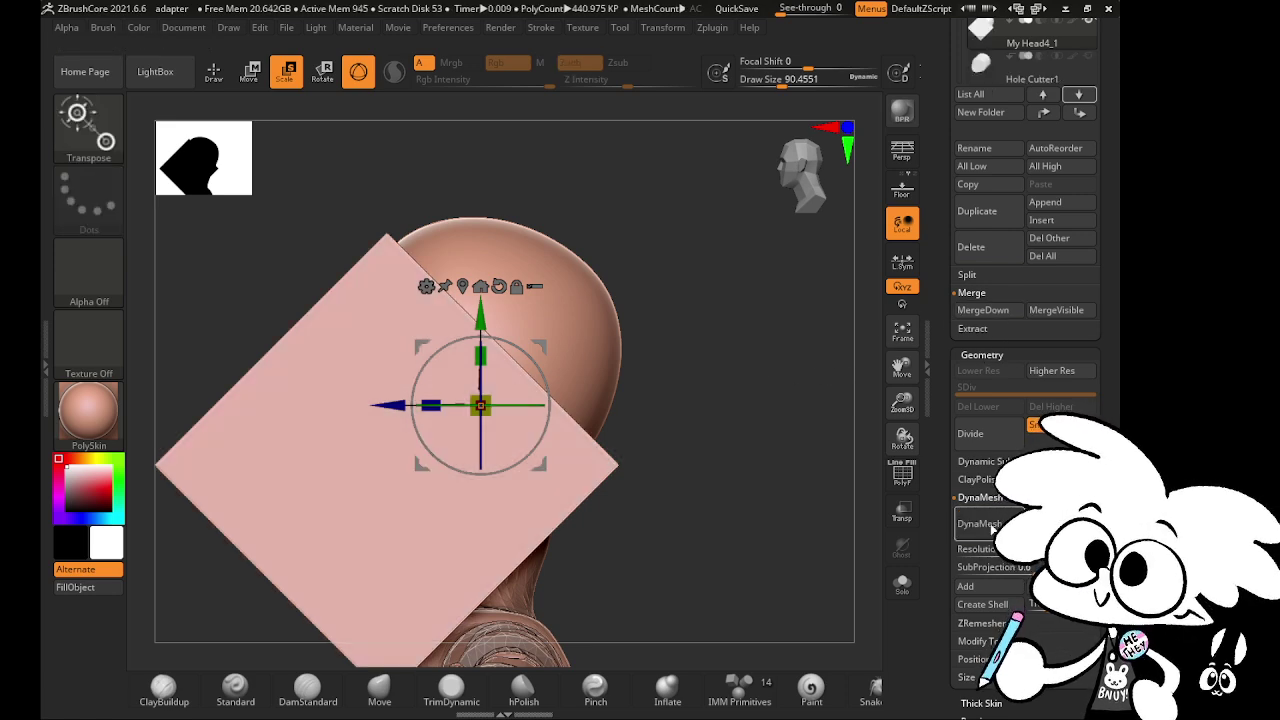
pyautogui.click(979, 523)
pyautogui.keyDown('shift'); pyautogui.moveTo(800, 548); pyautogui.dragTo(881, 546); pyautogui.keyUp('shift')
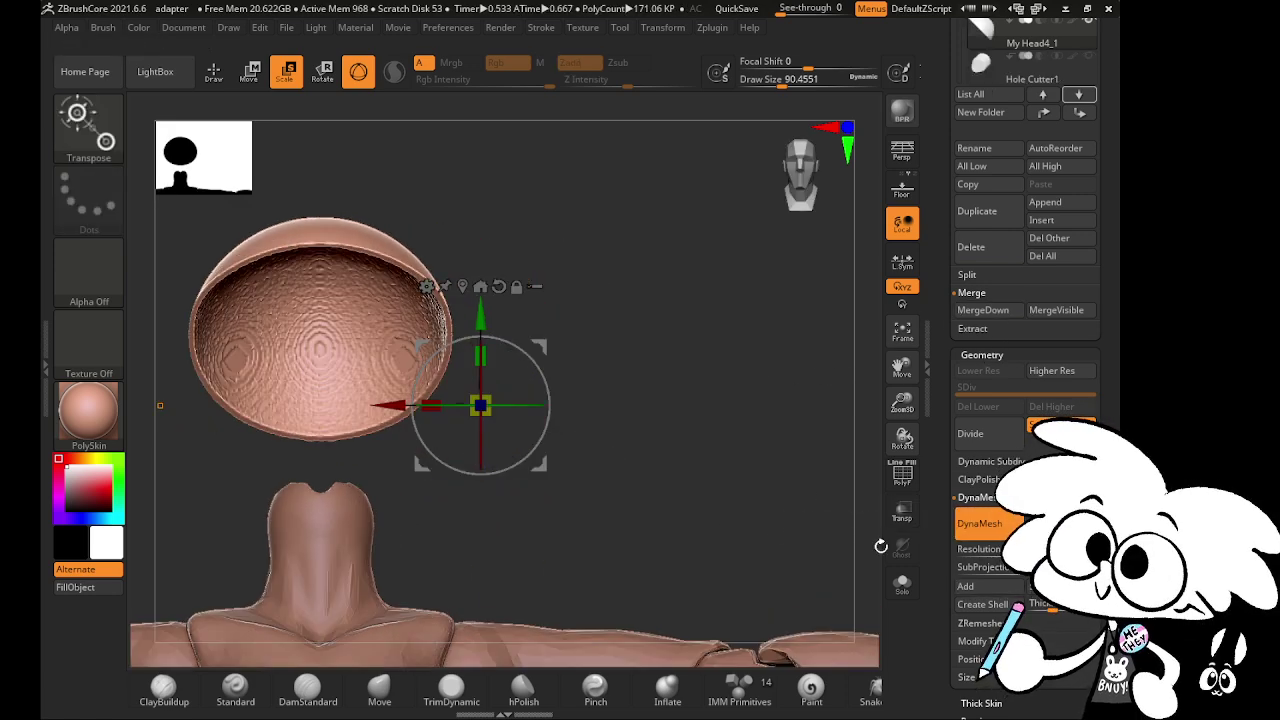
pyautogui.scroll(3, 1028, 425)
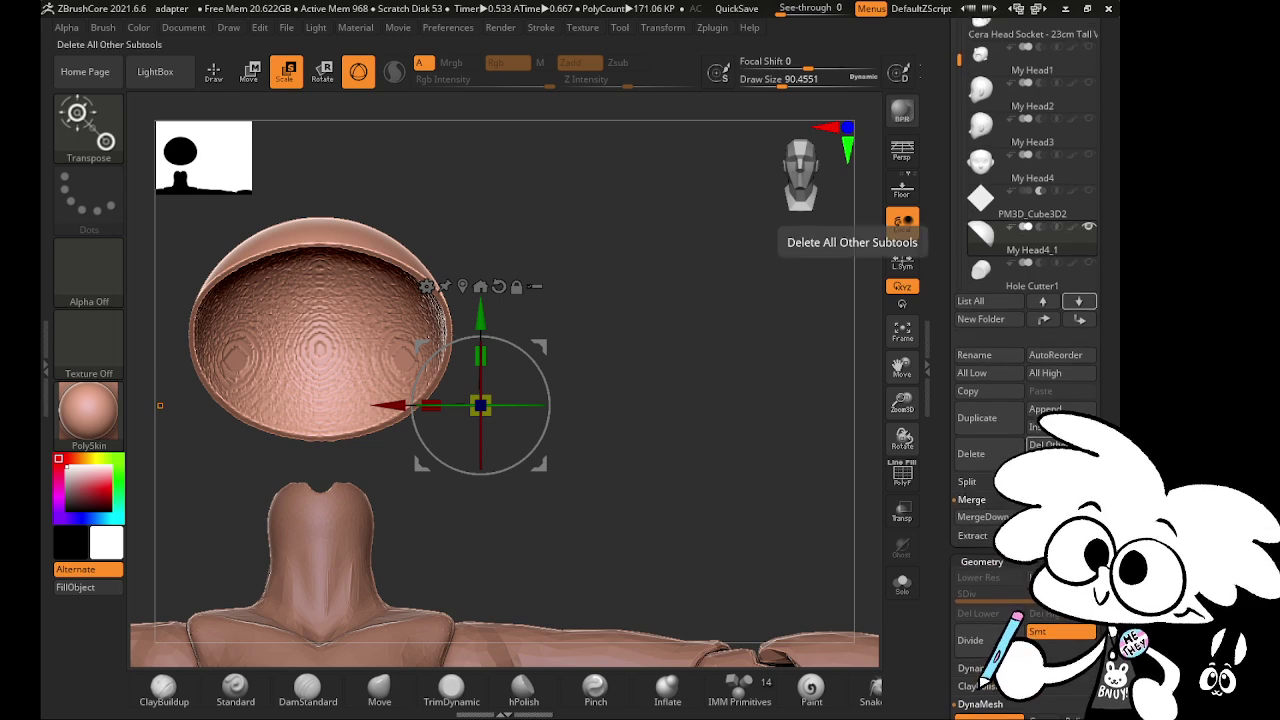
pyautogui.keyDown('shift'); pyautogui.moveTo(840, 548); pyautogui.dragTo(776, 546); pyautogui.keyUp('shift')
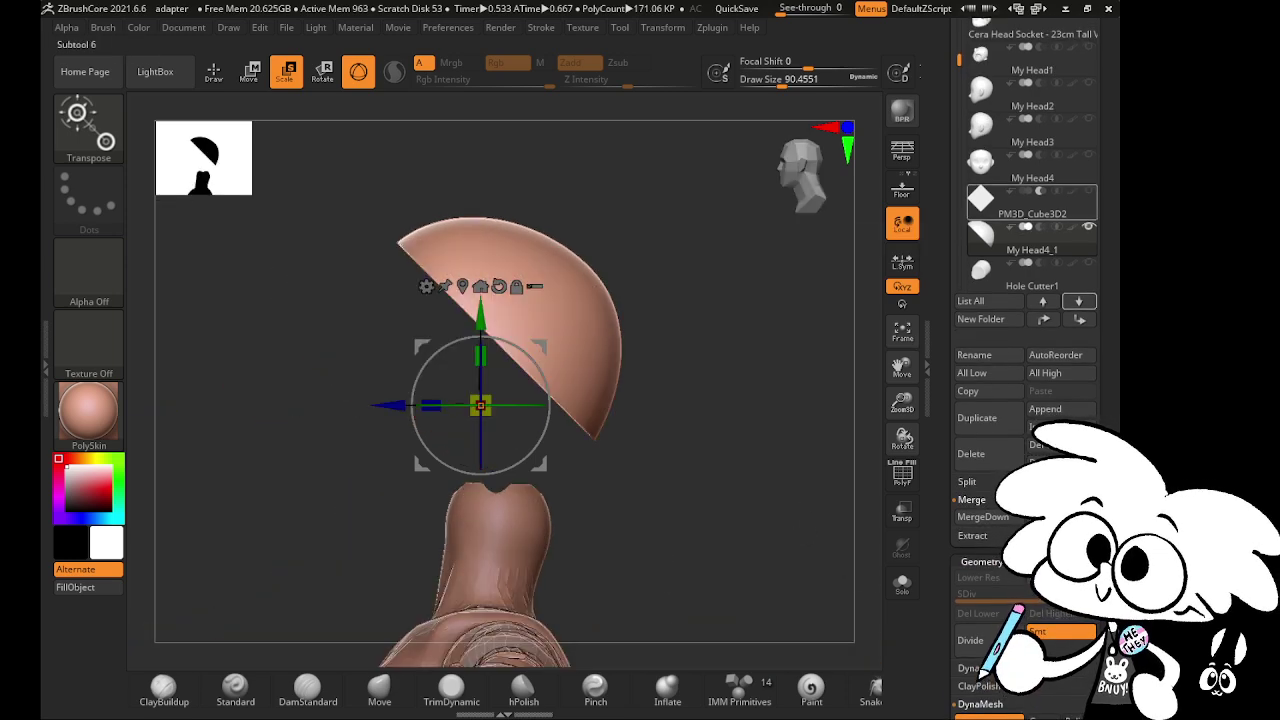
# - Show My Head4 together with the cap and examine the assembled head's fit and proportions on the full body
pyautogui.click(1089, 157)
pyautogui.moveTo(838, 517); pyautogui.dragTo(160, 405)
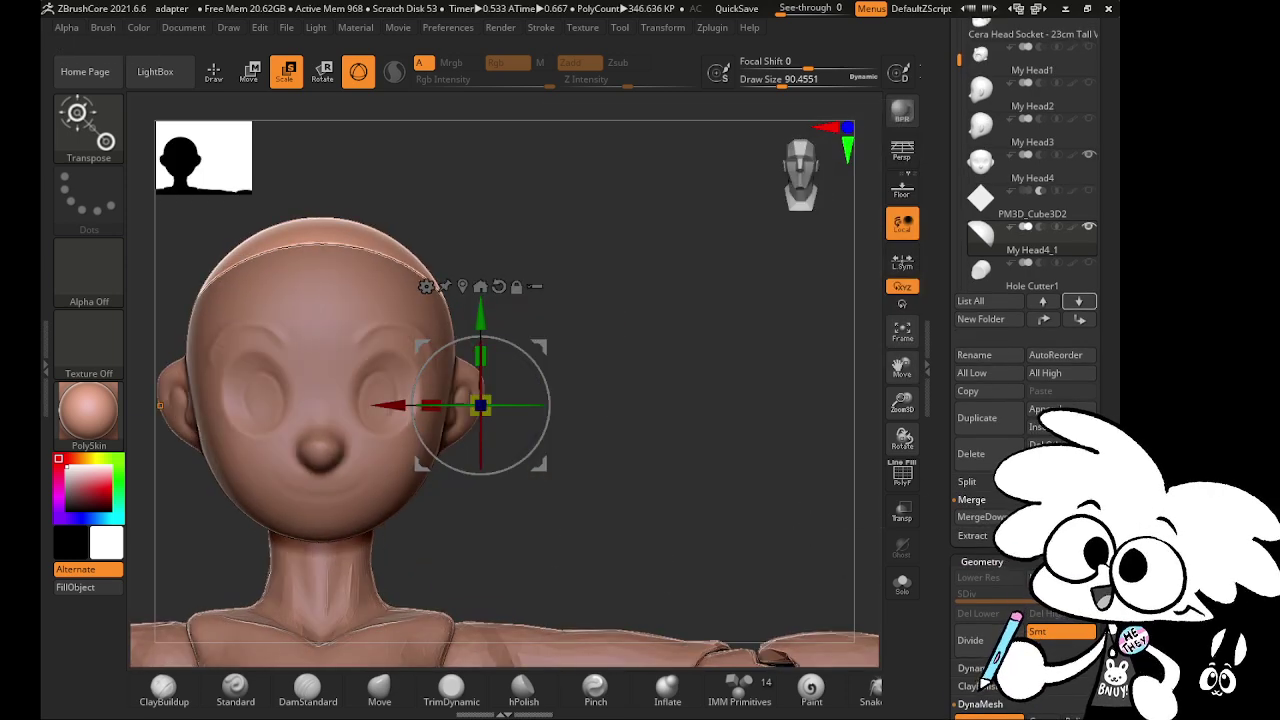
pyautogui.click(88, 143)
pyautogui.click(686, 139)
pyautogui.moveTo(903, 367); pyautogui.dragTo(1120, 316)
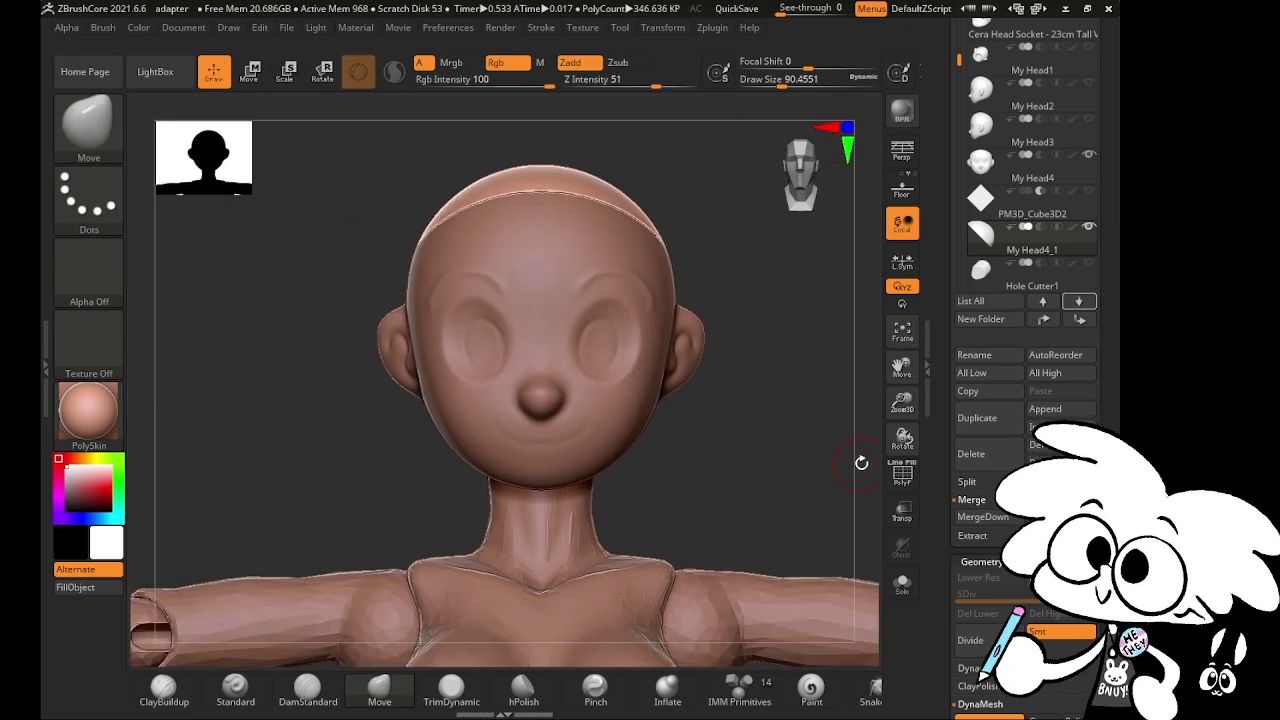
pyautogui.moveTo(902, 403); pyautogui.dragTo(725, 388)
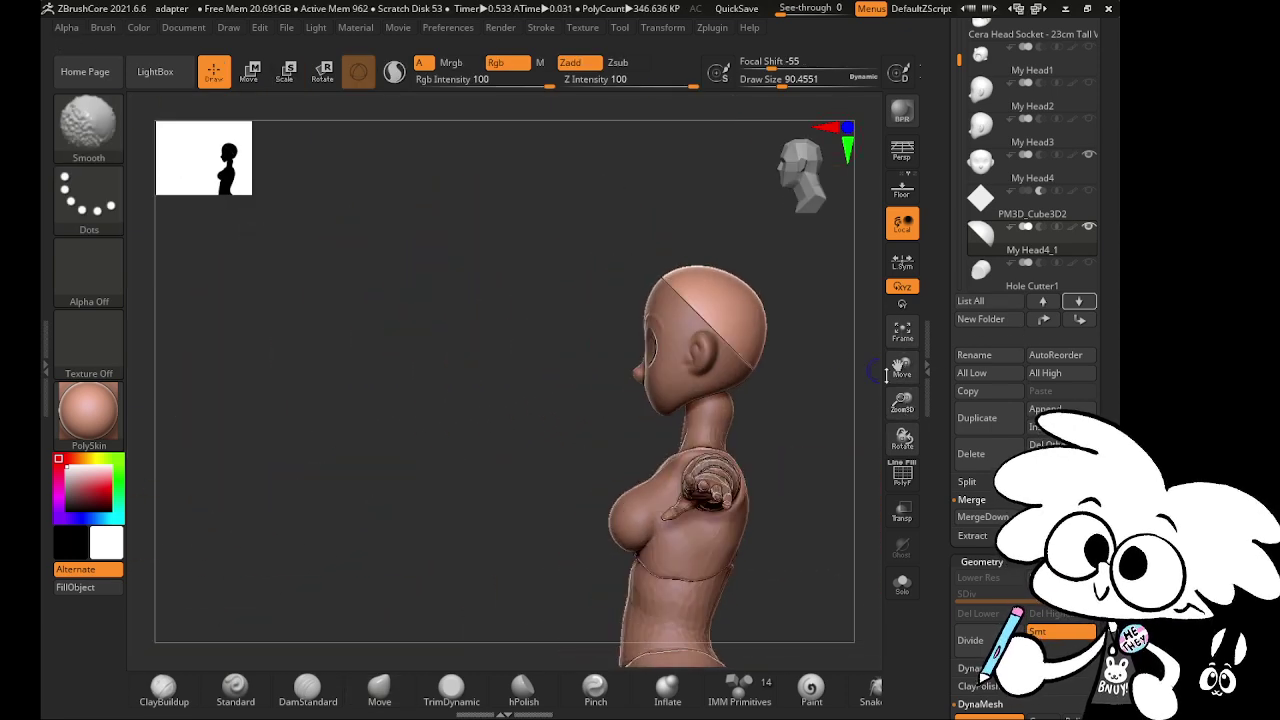
pyautogui.moveTo(902, 367); pyautogui.dragTo(992, 310)
pyautogui.moveTo(902, 403); pyautogui.dragTo(892, 366)
pyautogui.keyDown('shift'); pyautogui.moveTo(812, 428); pyautogui.dragTo(758, 508); pyautogui.keyUp('shift')
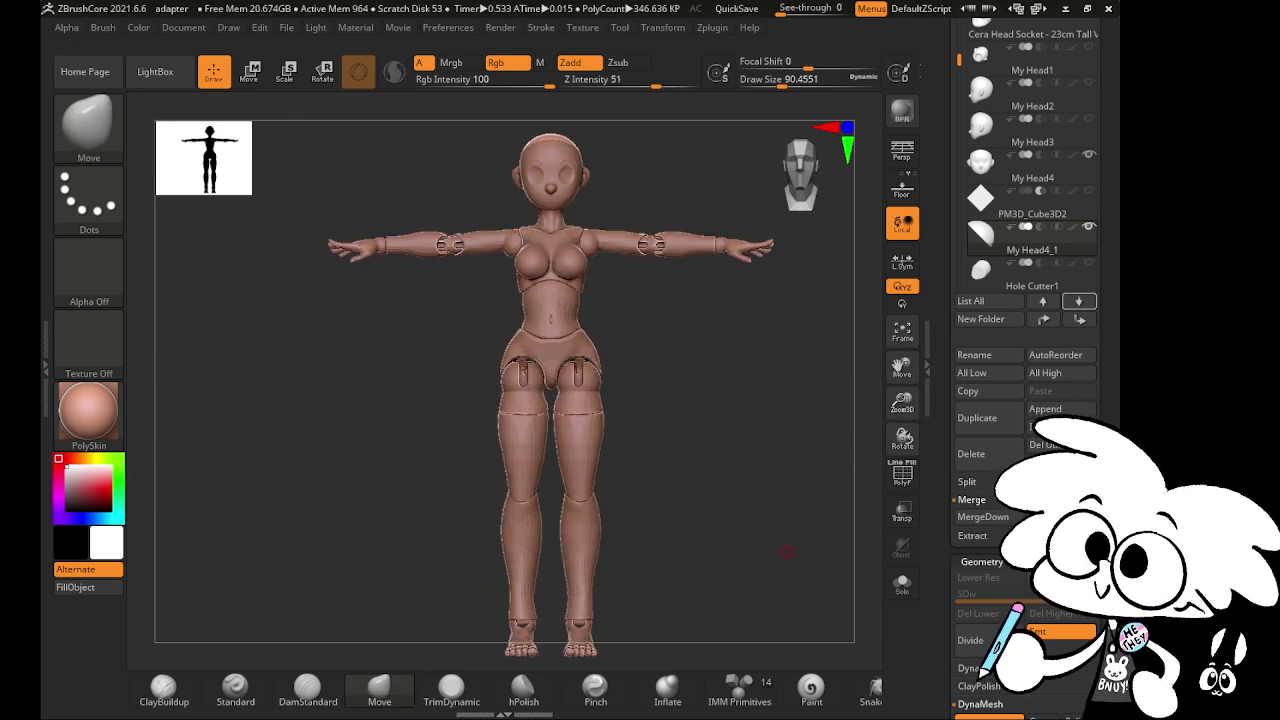